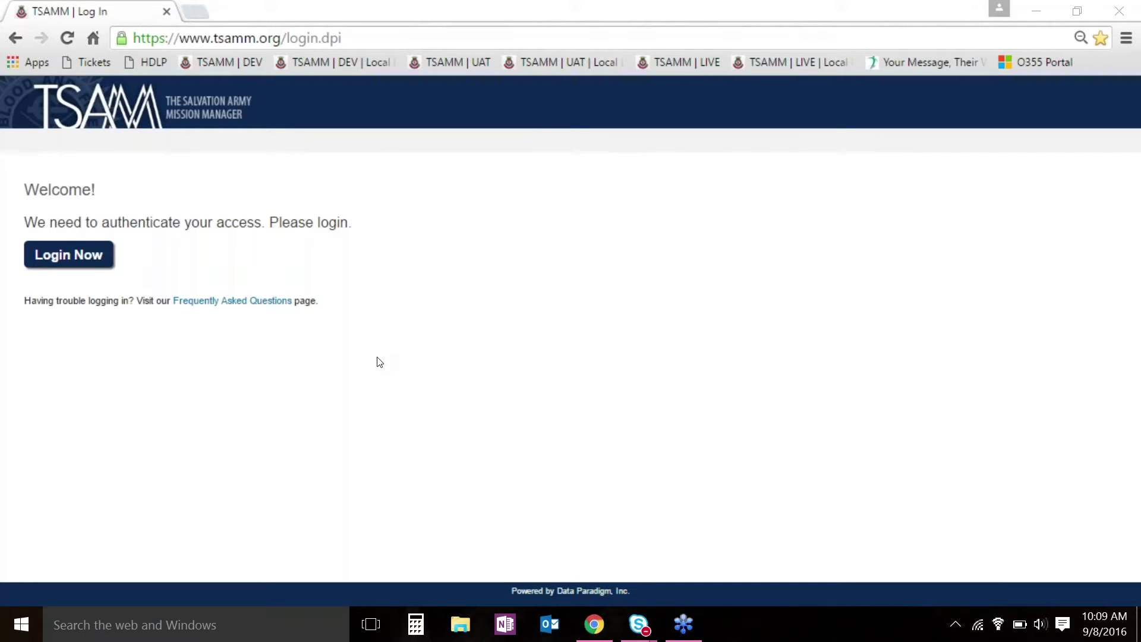
Proceed from the welcome page to the organizational sign-in page and inspect the sauss.net domain in its web address.
click(72, 259)
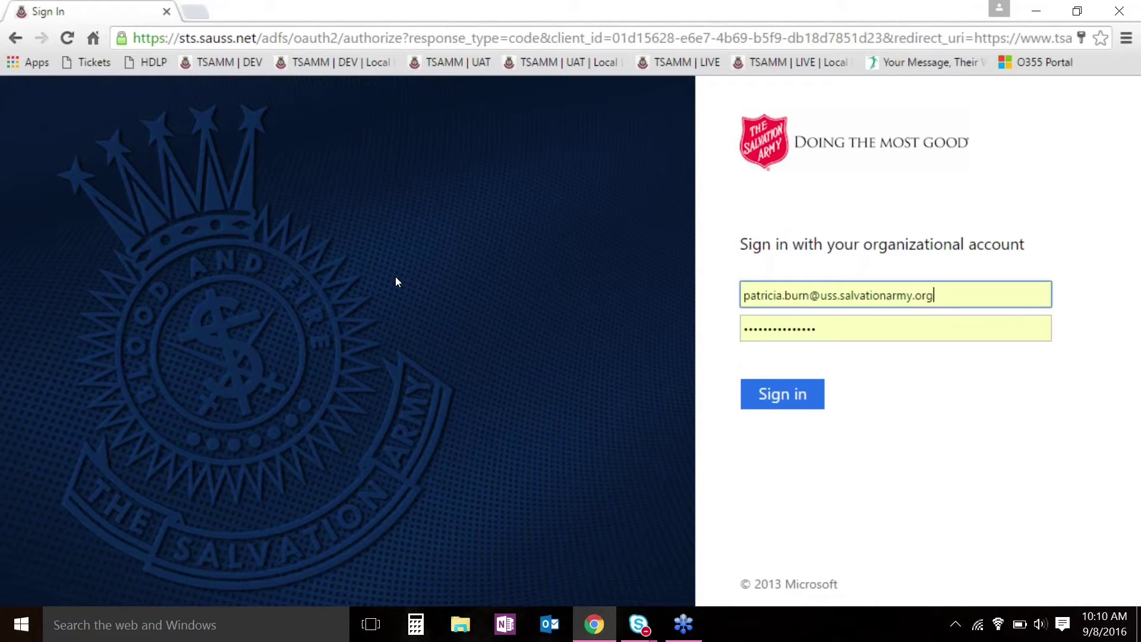
click(201, 39)
drag(201, 39, 257, 39)
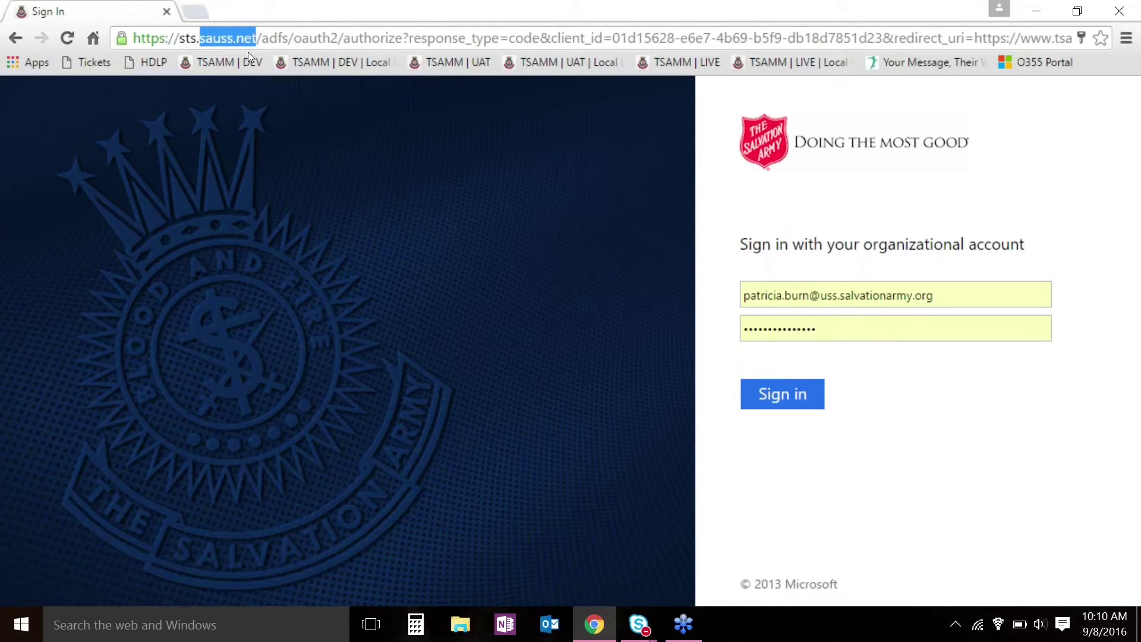
click(279, 182)
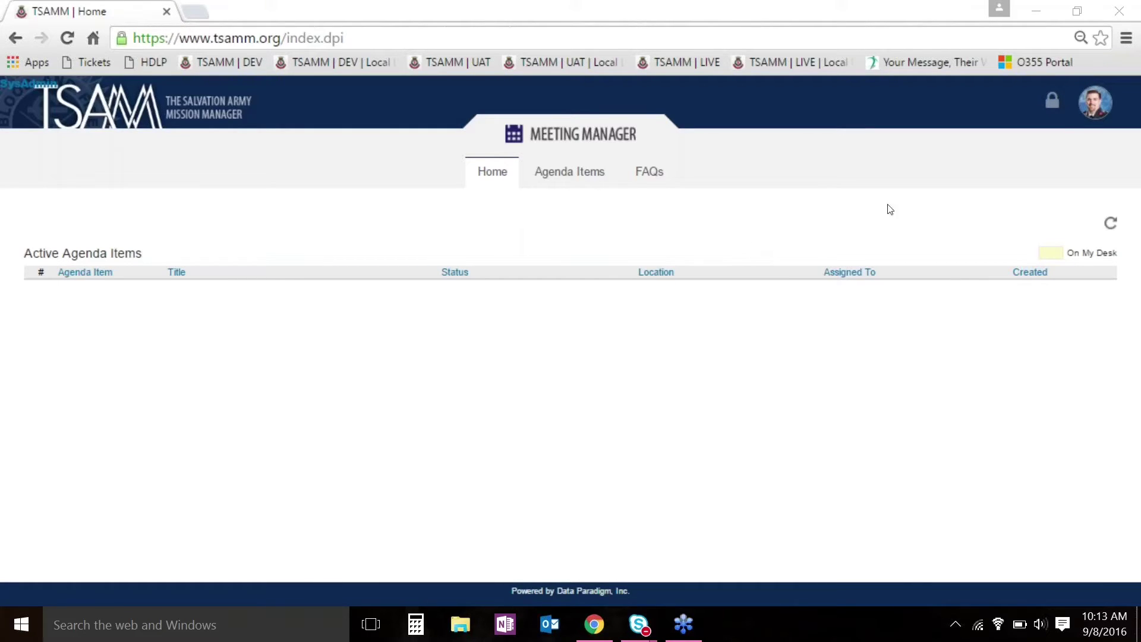
Open the account's profile page and set the time zone to Eastern Time (ET) UTC -5.
mouse_move(1092, 112)
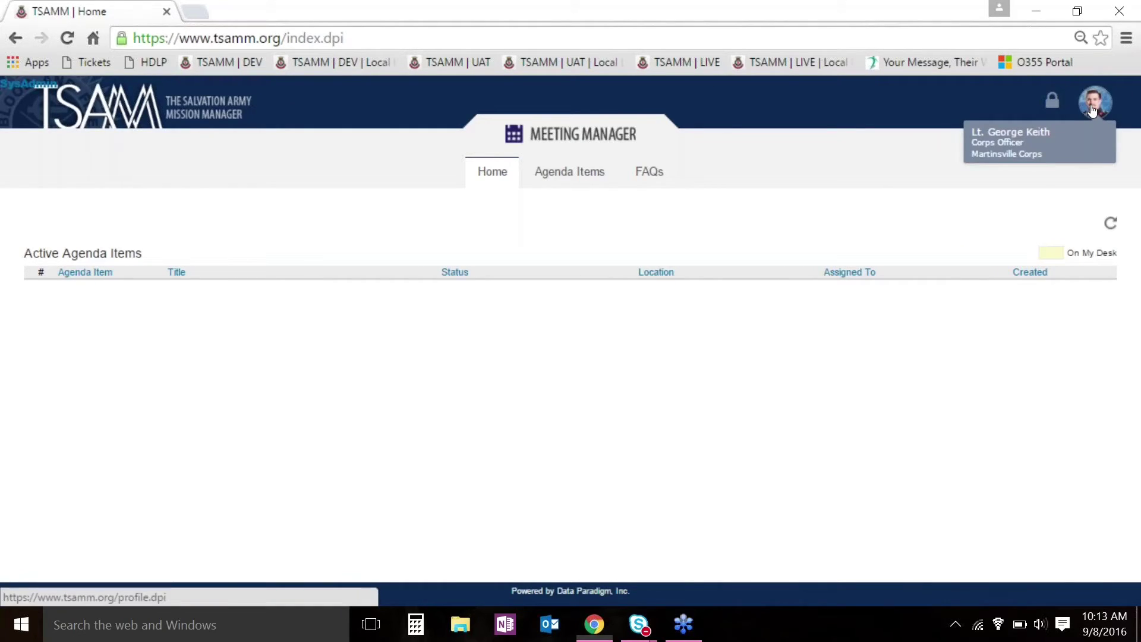
click(1092, 112)
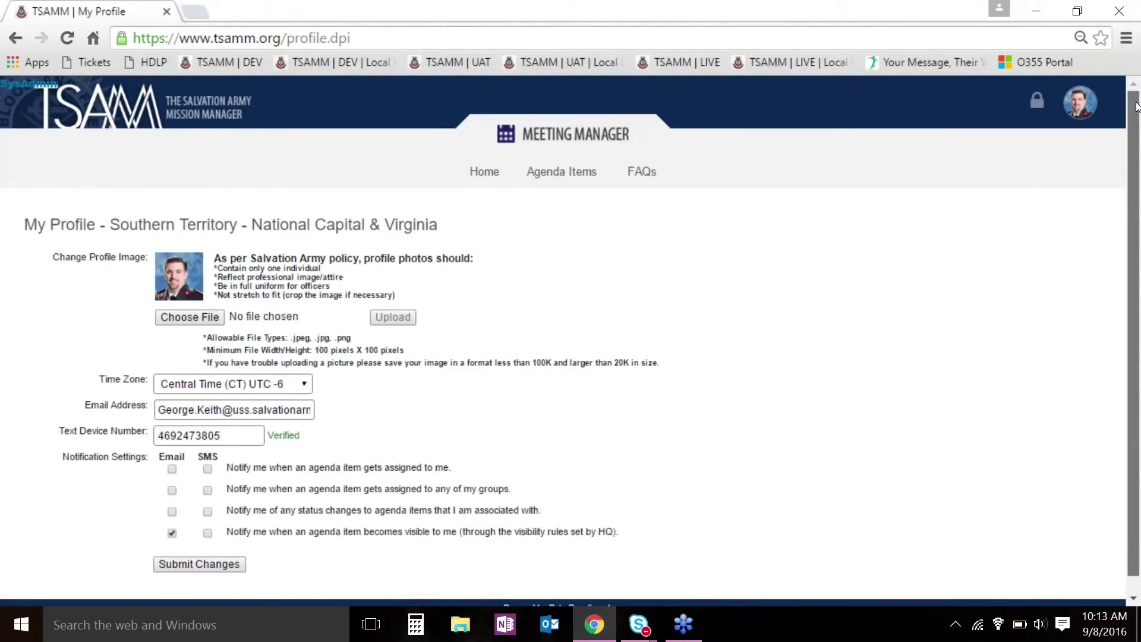
drag(1136, 107, 1137, 168)
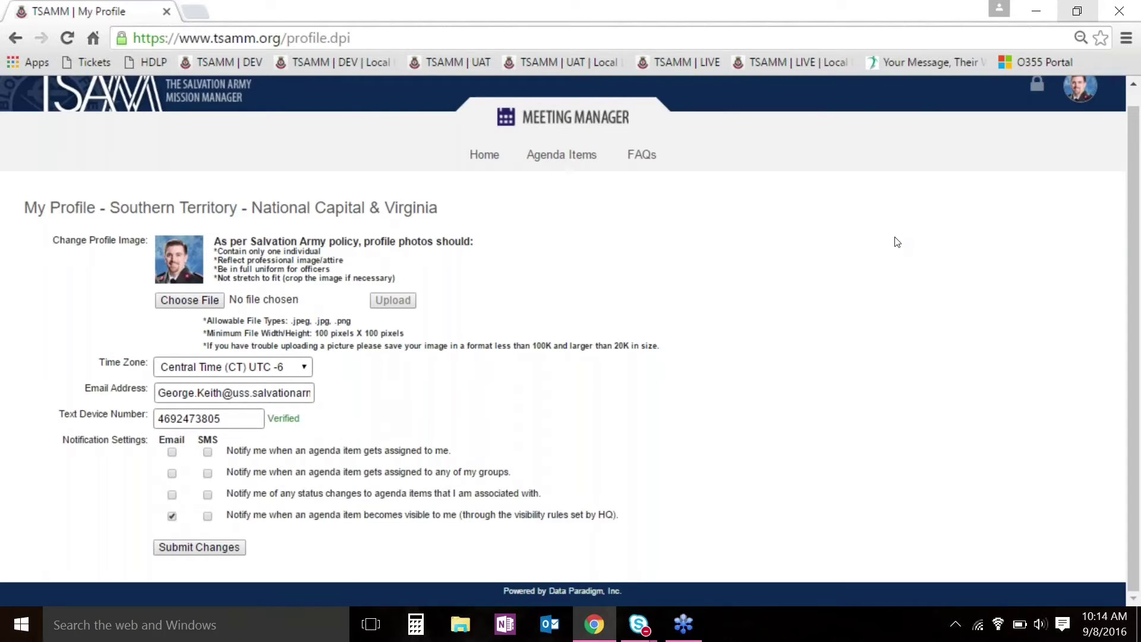
click(237, 298)
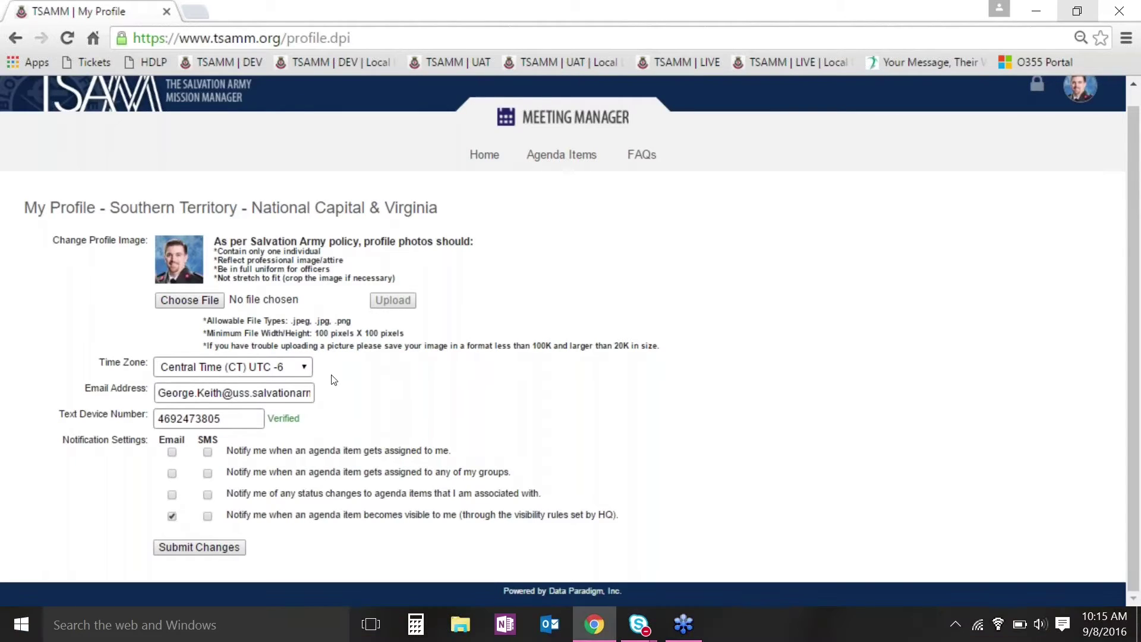
click(305, 369)
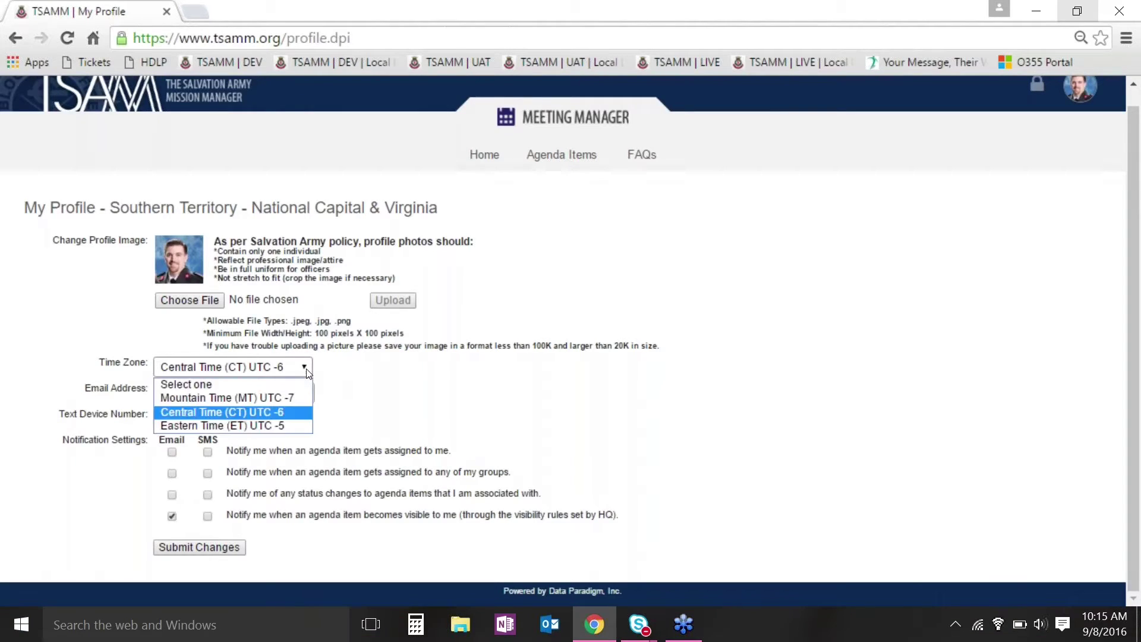
click(273, 423)
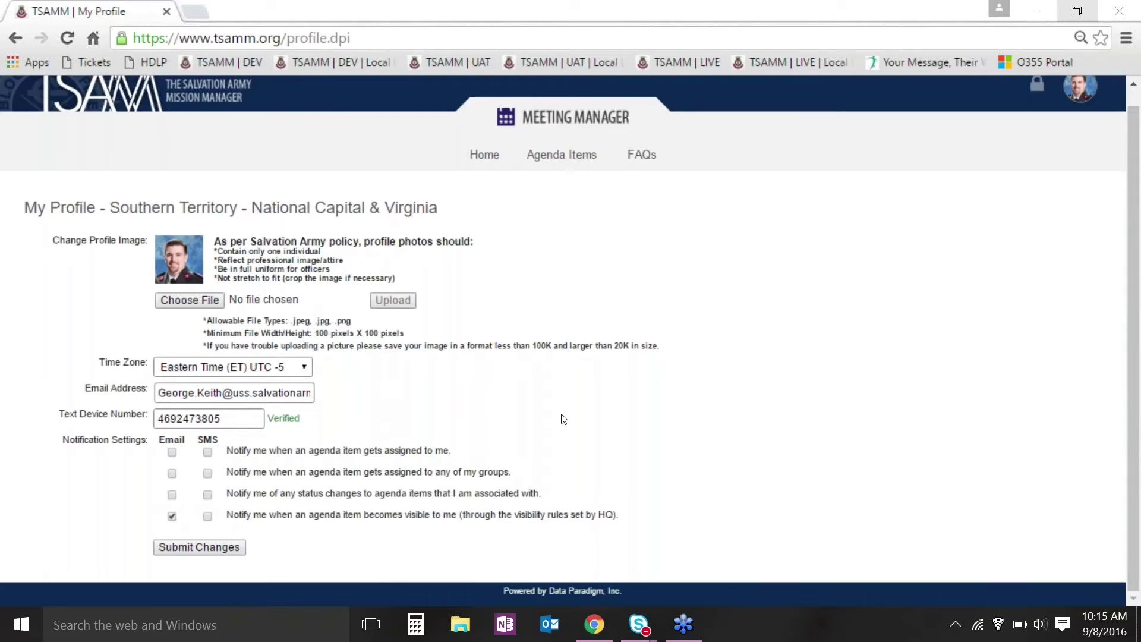
Enable email notifications for agenda items assigned to the account or its groups, disable the visibility notification, and submit the profile changes.
click(243, 414)
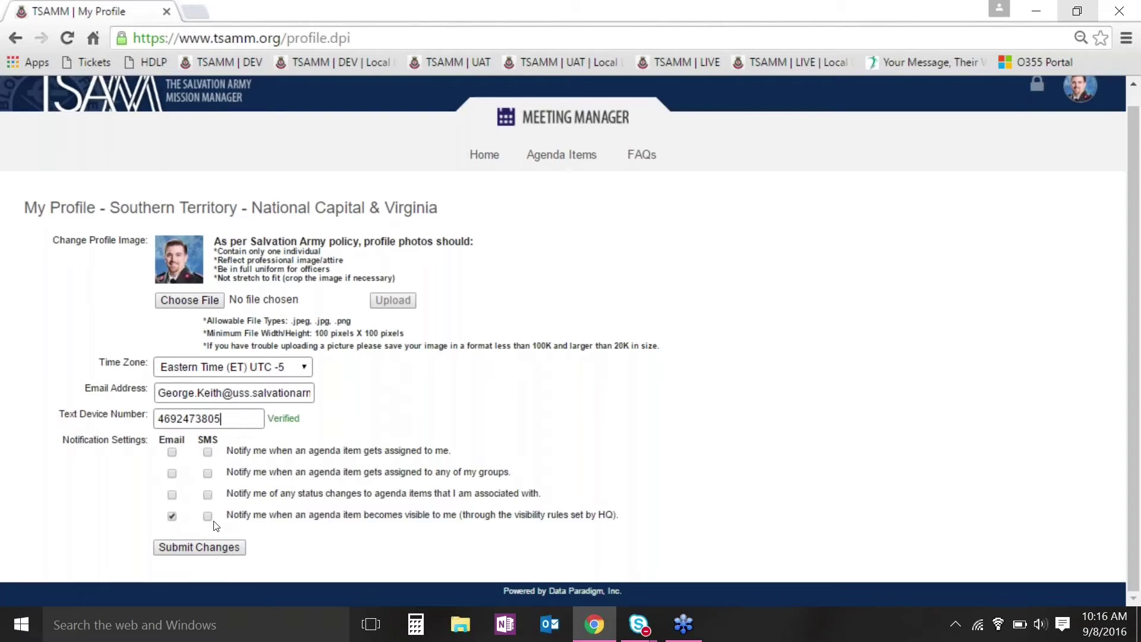
click(172, 515)
click(171, 452)
click(208, 453)
click(172, 474)
click(172, 495)
click(207, 453)
click(177, 548)
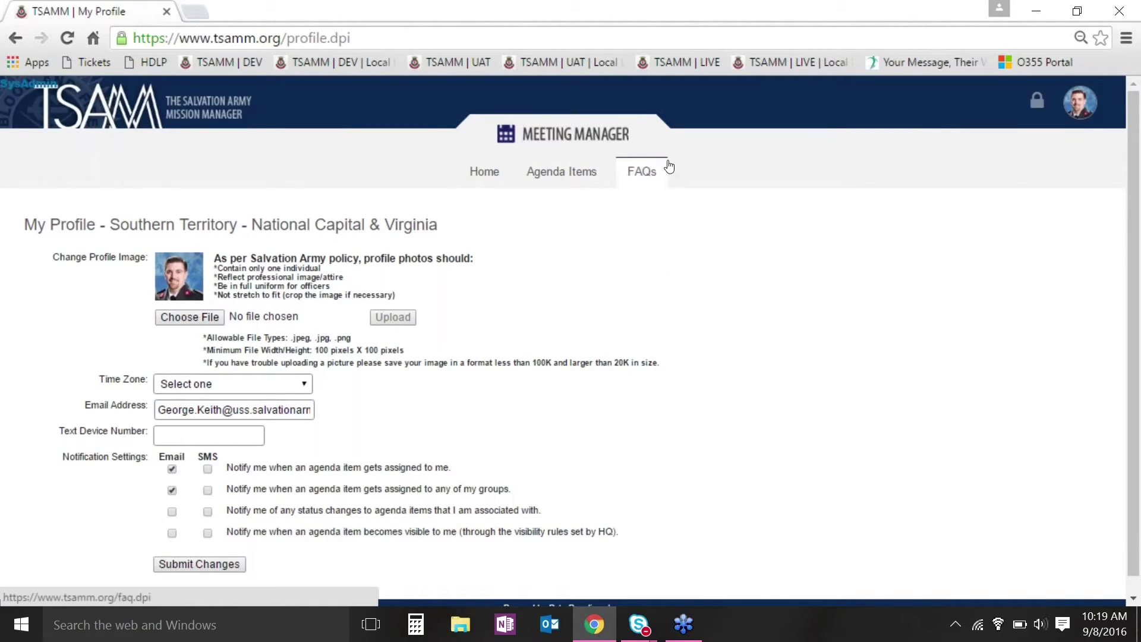
Return to the Meeting Manager home page and start creating a new agenda item.
click(482, 171)
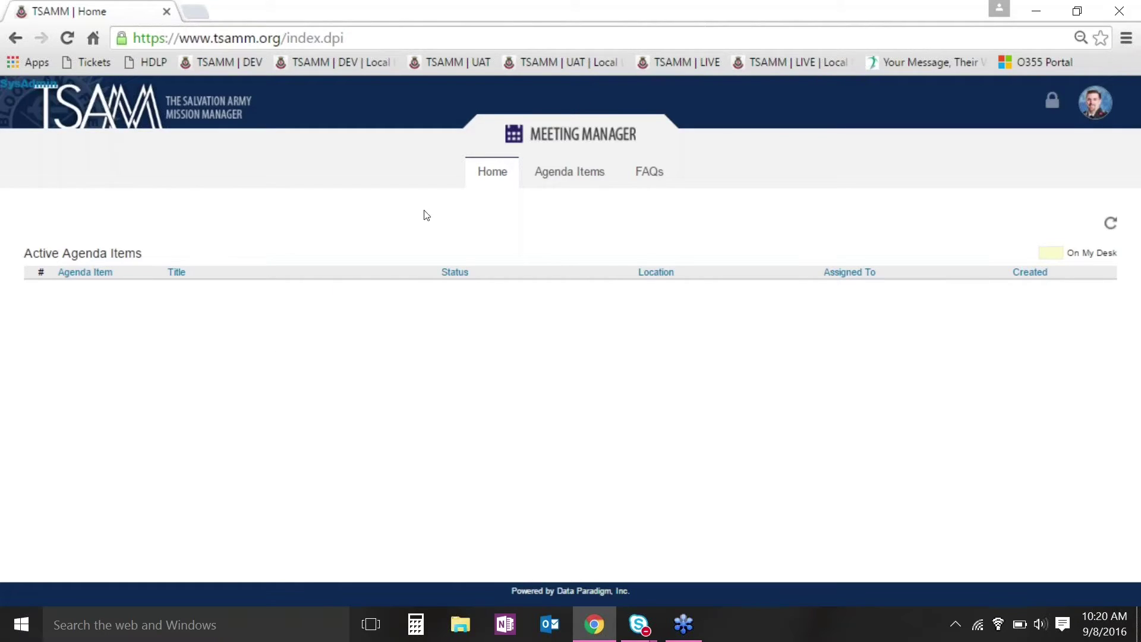
click(541, 174)
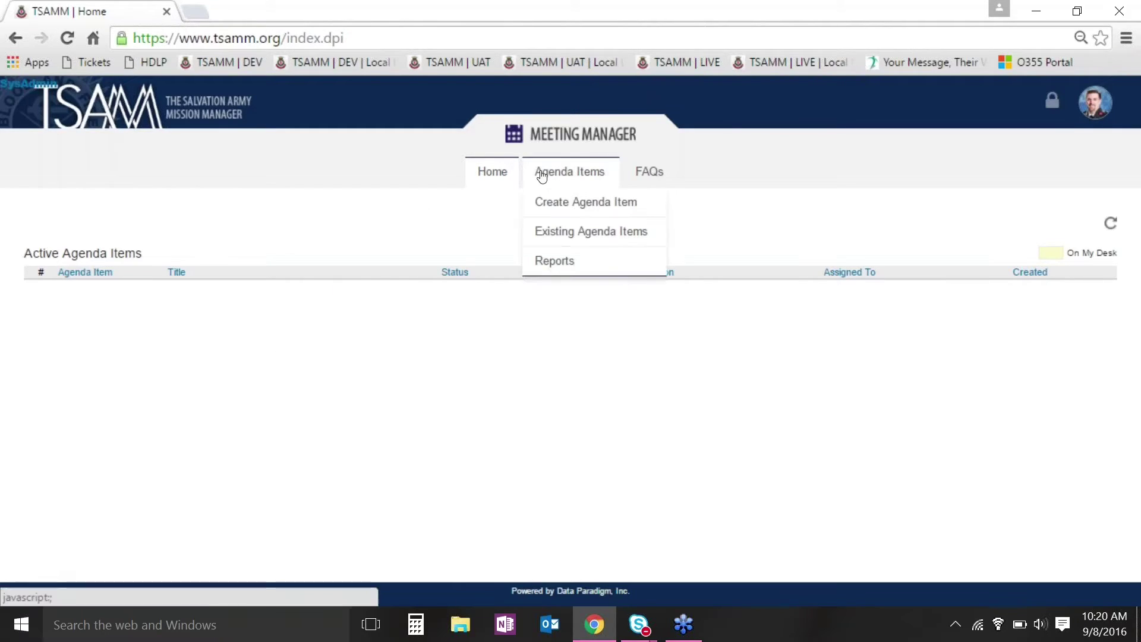
click(565, 204)
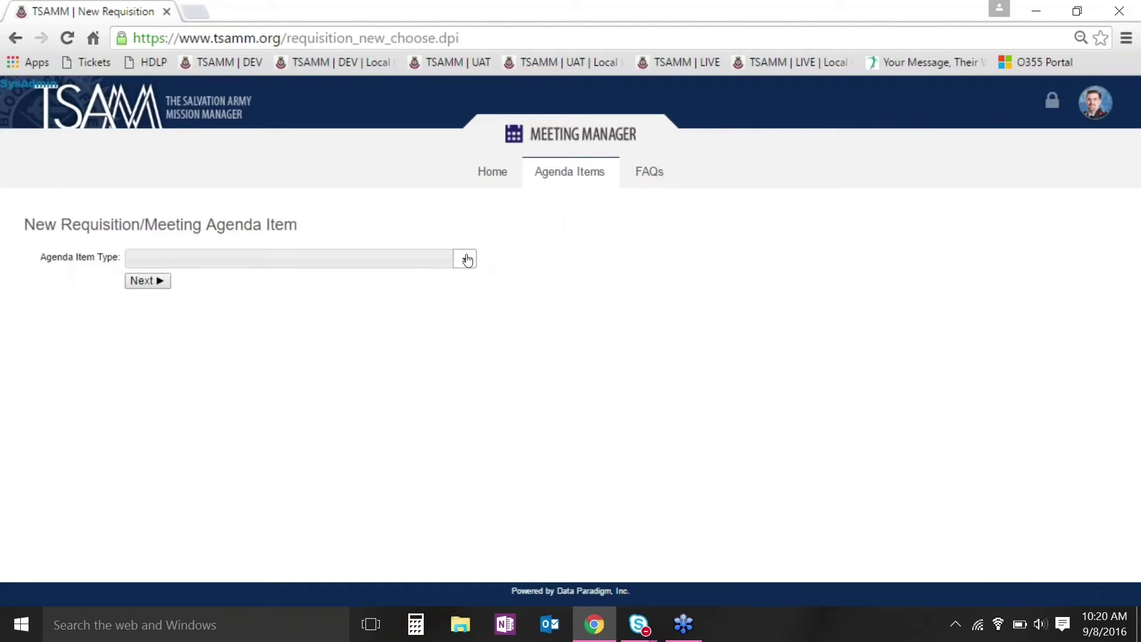
Browse the available agenda item types, filter them by "property", and clear the filter text.
click(467, 260)
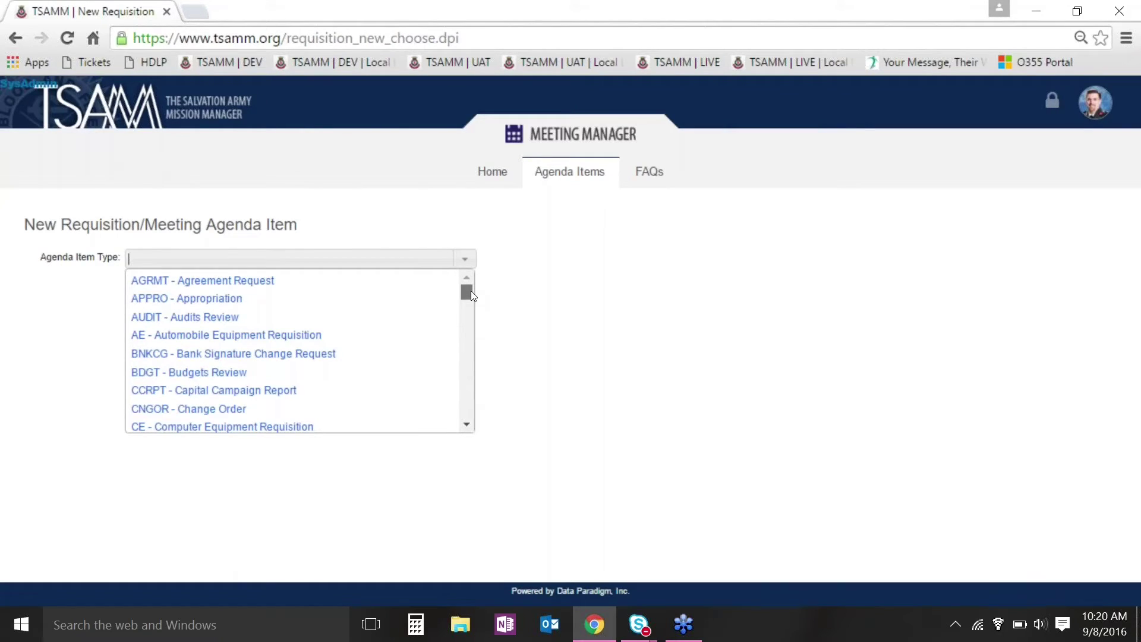
mouse_move(470, 290)
mouse_down()
mouse_move(465, 414)
mouse_move(468, 273)
mouse_up()
text(property)
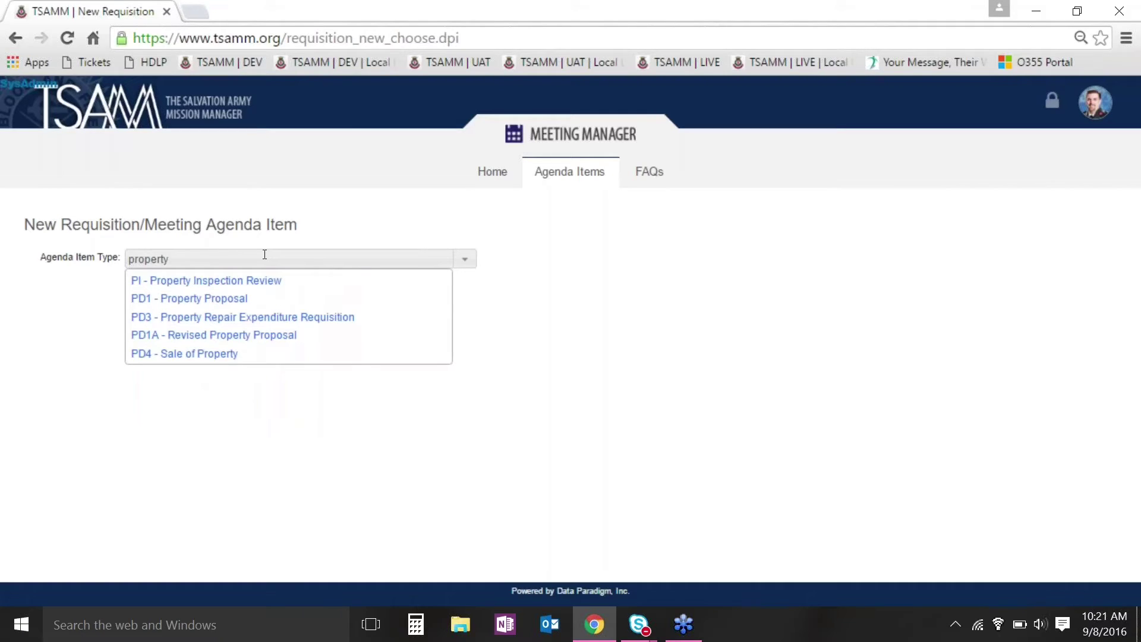
key(BackSpace)
key(BackSpace)
key(BackSpace)
key(BackSpace)
key(BackSpace)
key(BackSpace)
key(BackSpace)
key(BackSpace)
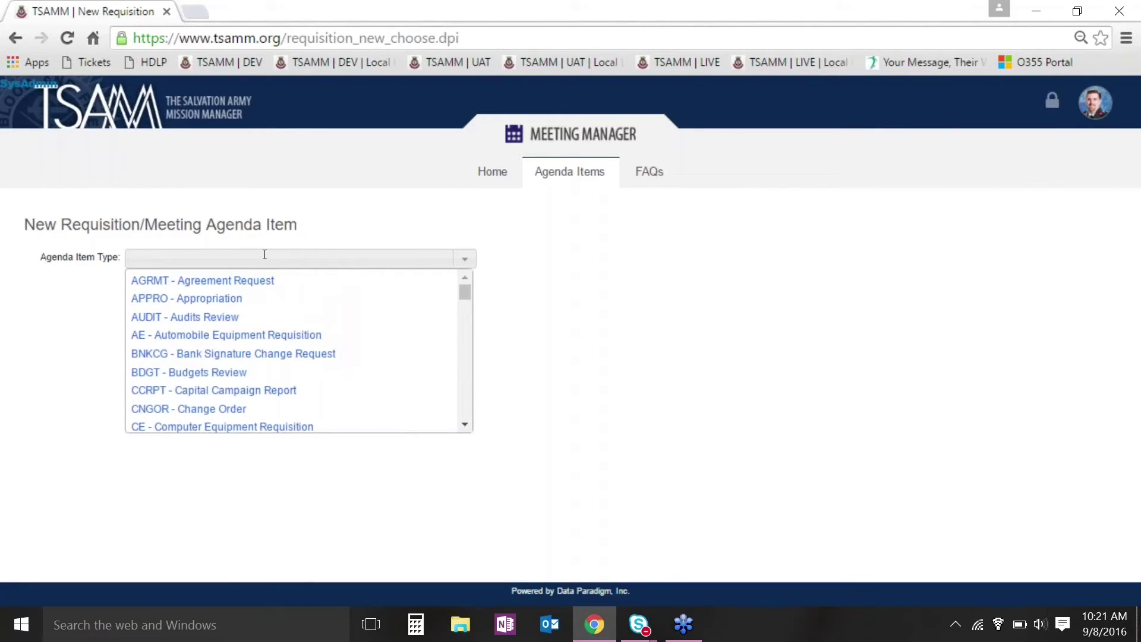
Filter the types by "aut", choose AE - Automobile Equipment Requisition as the agenda item type, and continue to the requisition form.
text(aut)
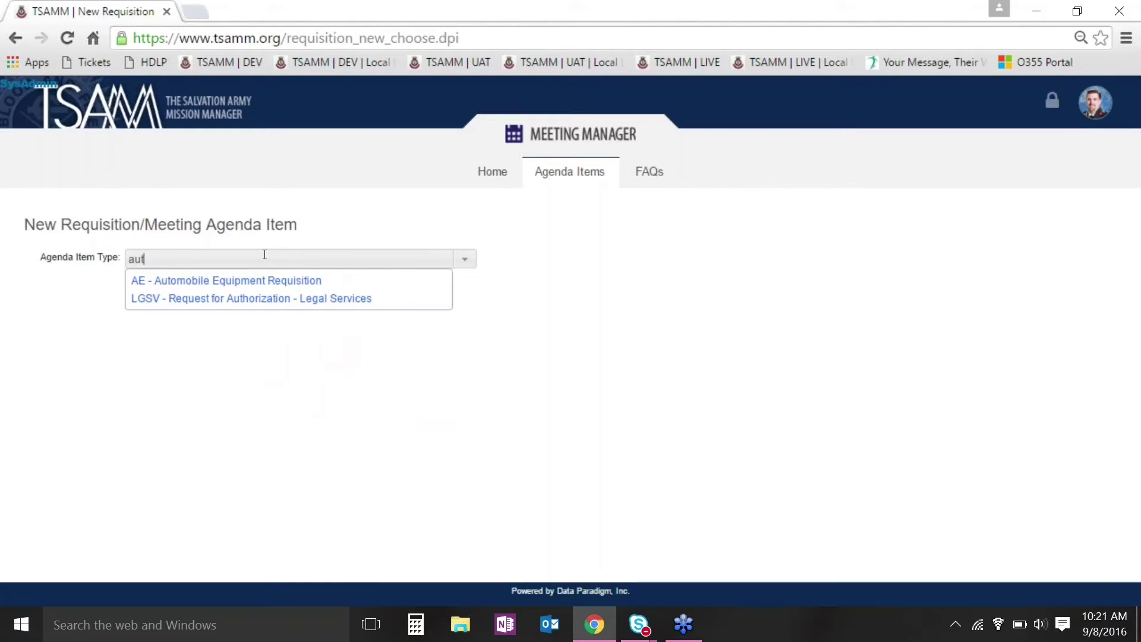
key(Down)
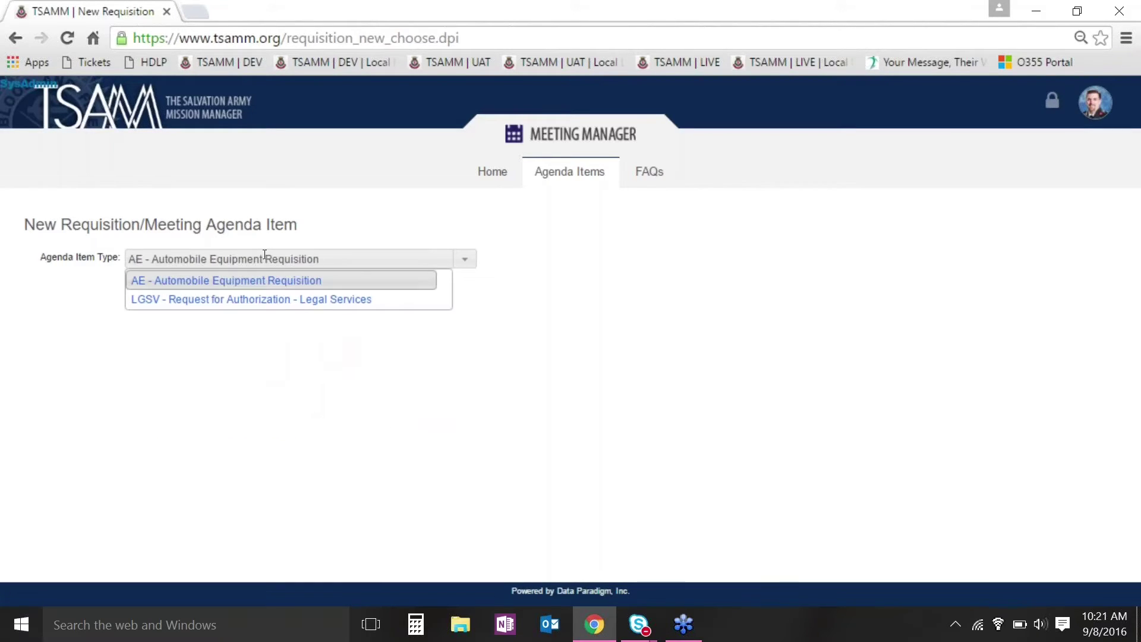
key(Return)
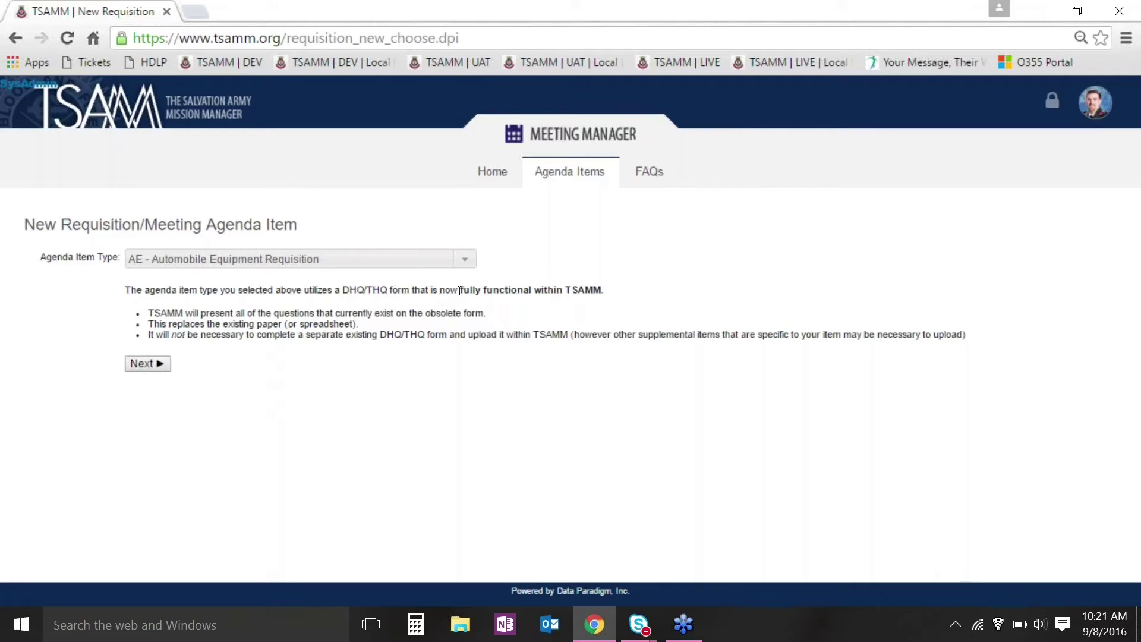
drag(459, 289, 600, 296)
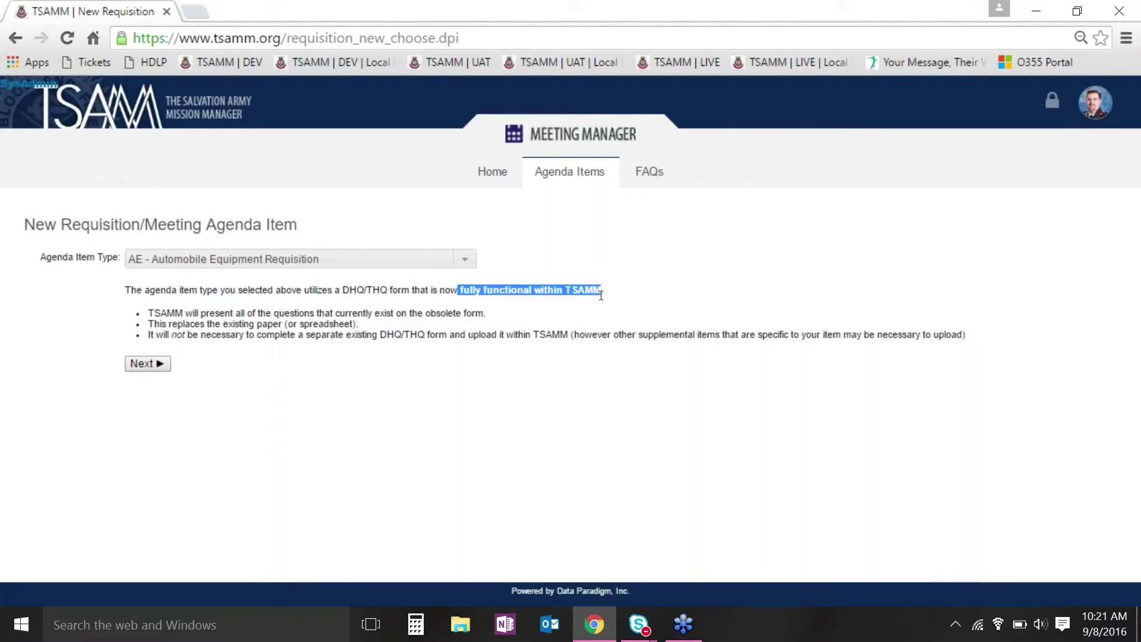
click(601, 296)
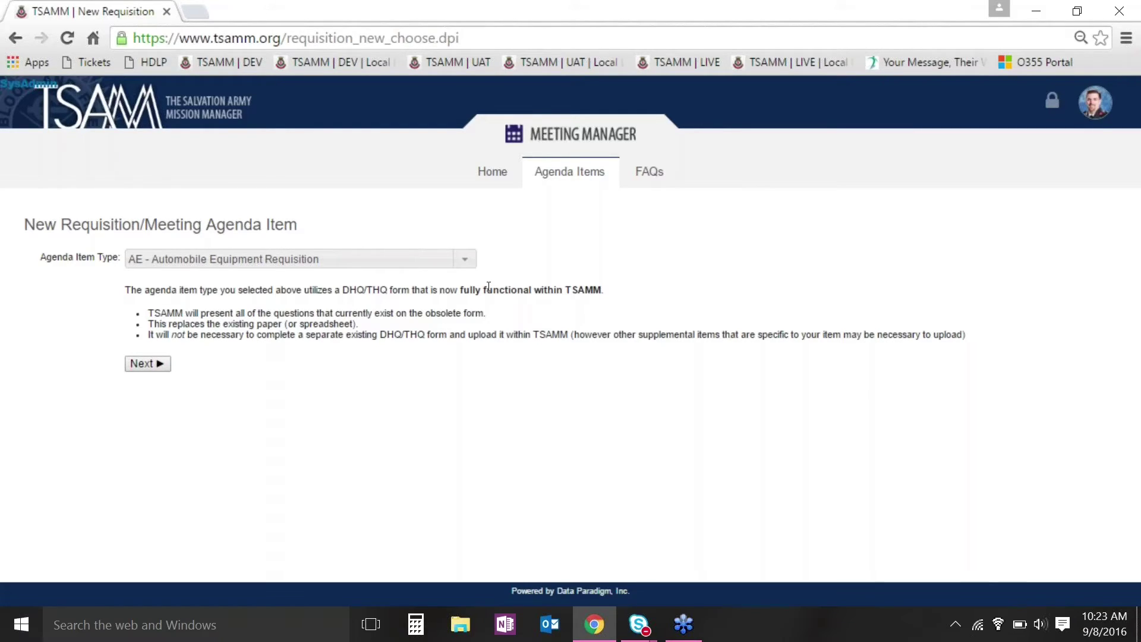
click(147, 365)
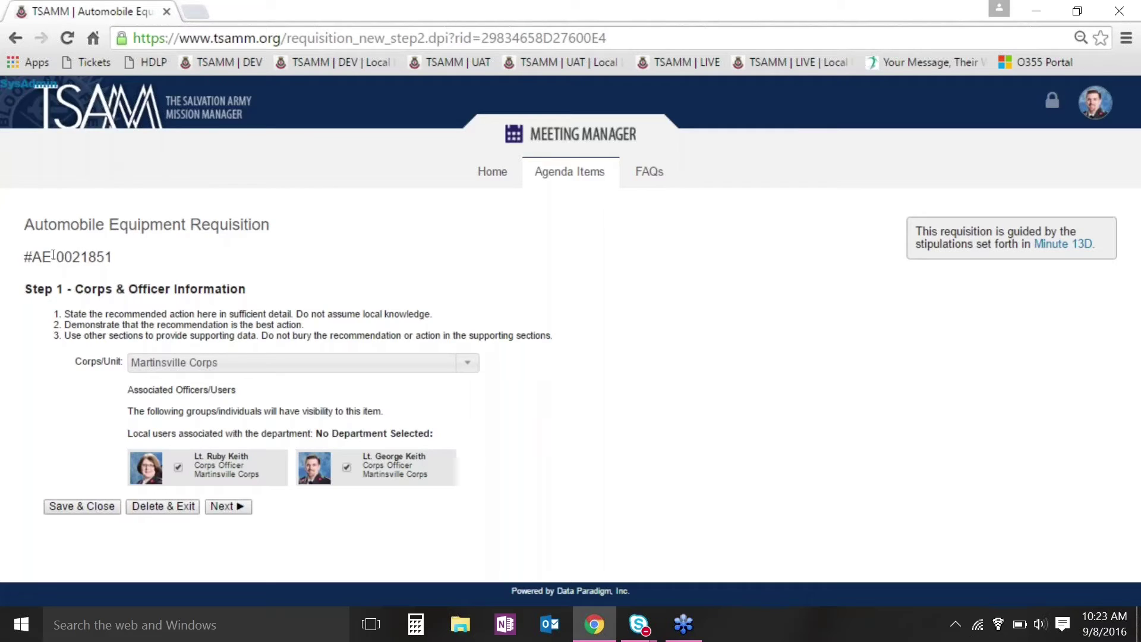
Select Martinsville Corps as the corps/unit, keep both local officers associated with the item, and continue to the Executive Summary step.
drag(54, 255, 124, 259)
click(123, 259)
click(468, 364)
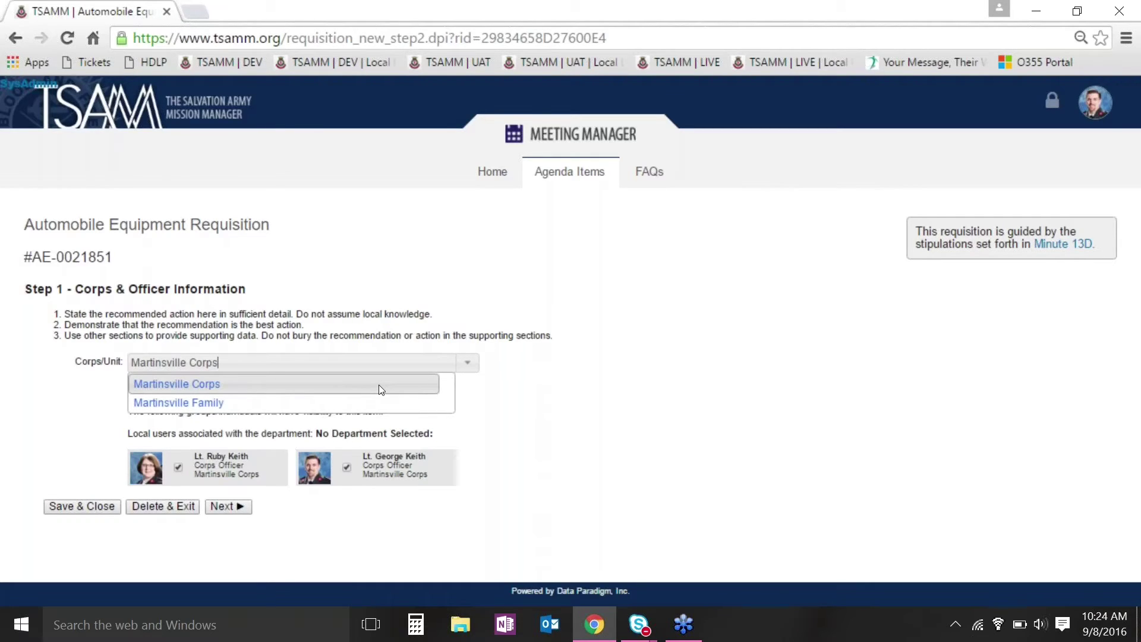
click(379, 385)
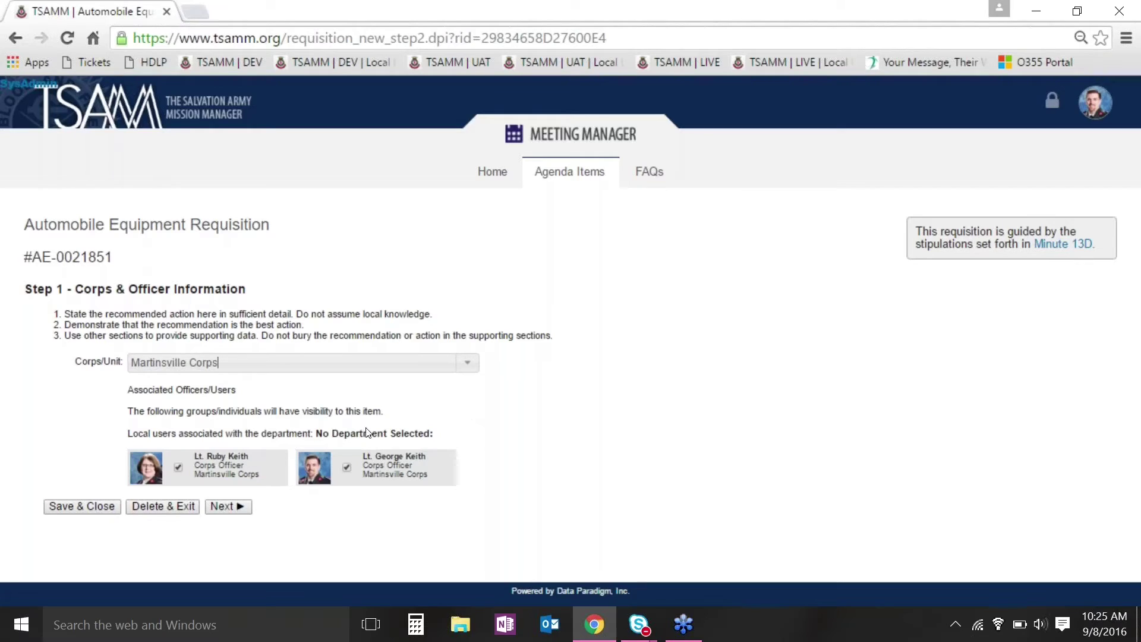
click(179, 468)
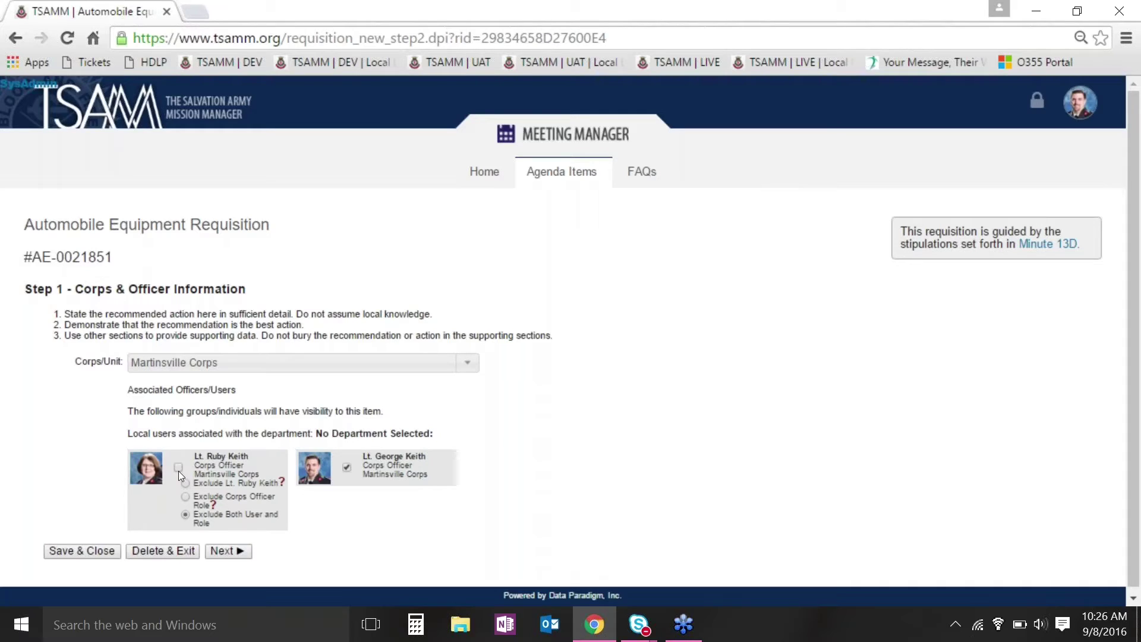
click(178, 469)
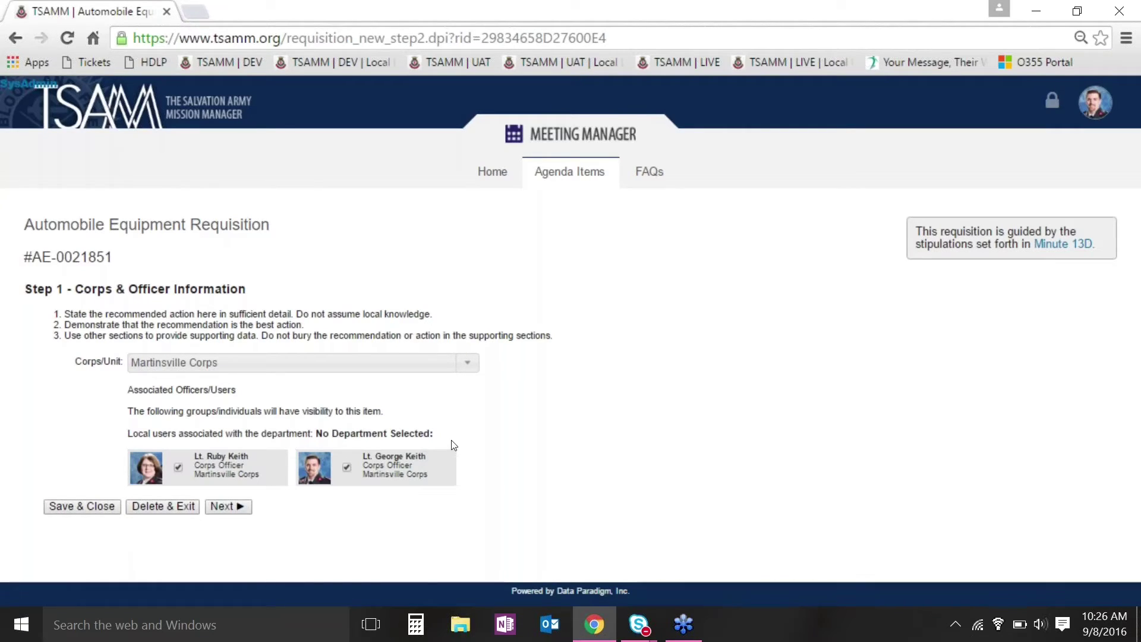
click(228, 506)
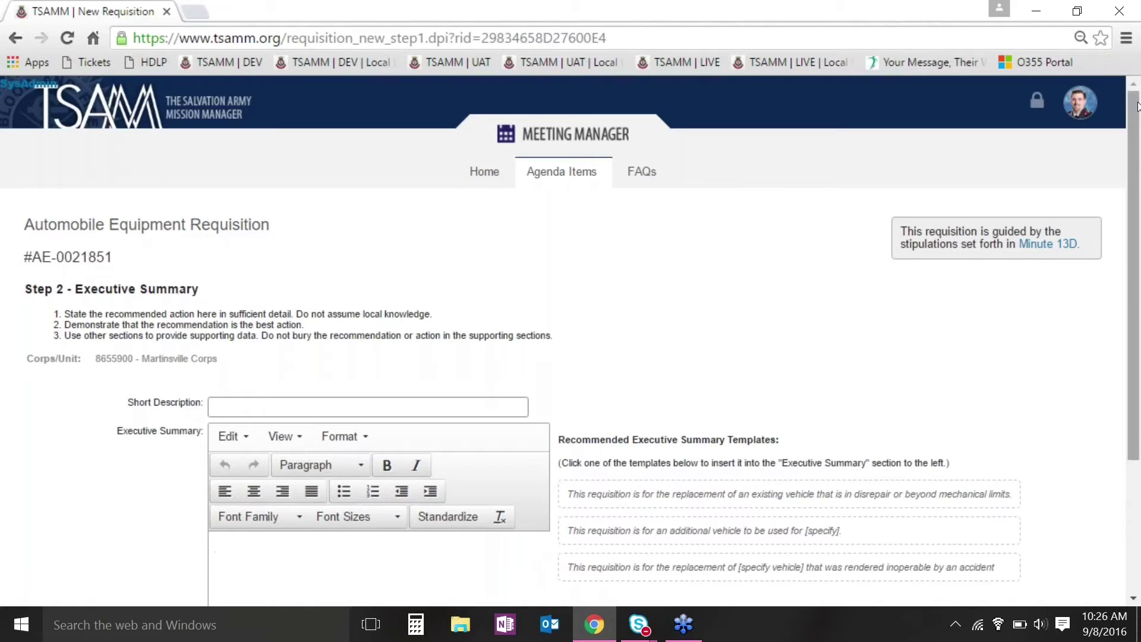
Enter "New 12 Passenger Van for Corps" as the requisition's short description.
drag(1138, 106, 1138, 247)
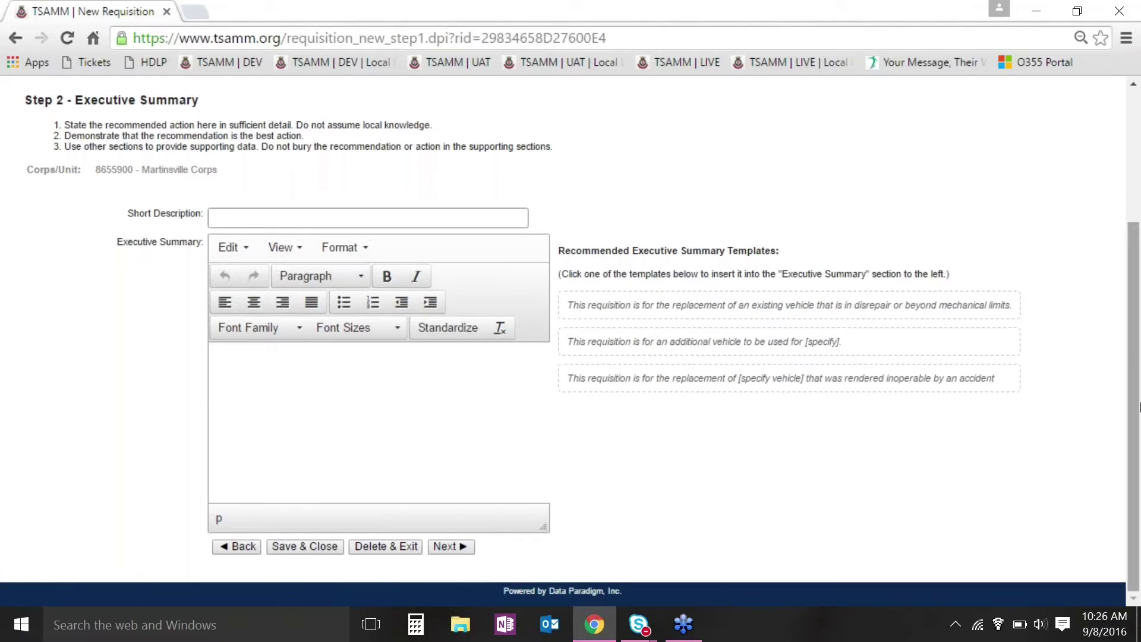
drag(1139, 410, 1137, 339)
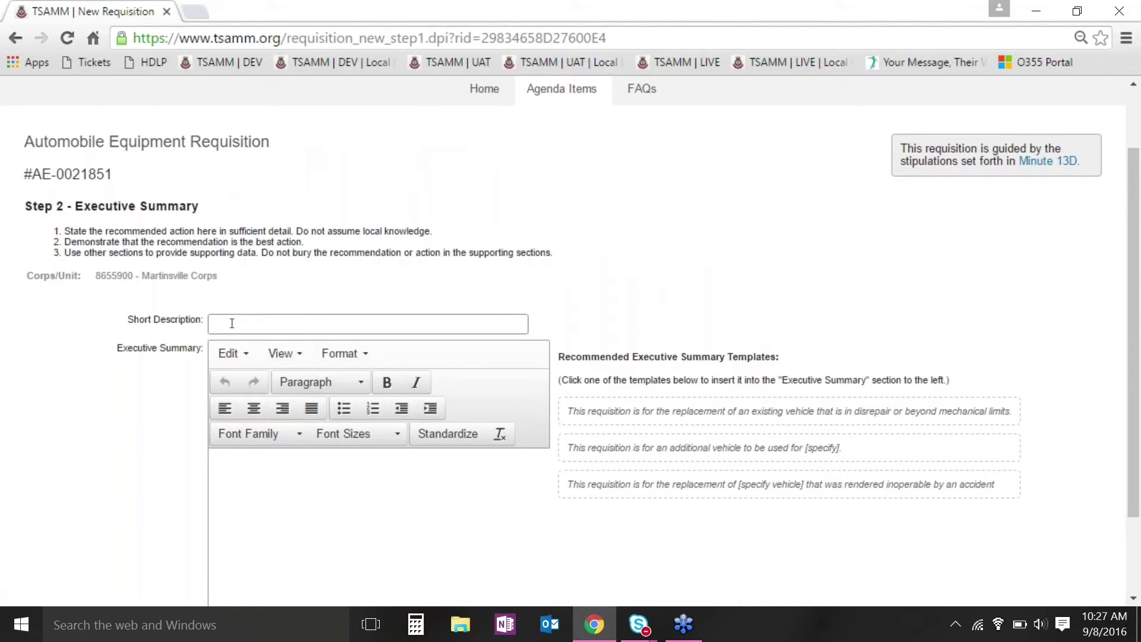
text(New 12 Passenger Van for Corps)
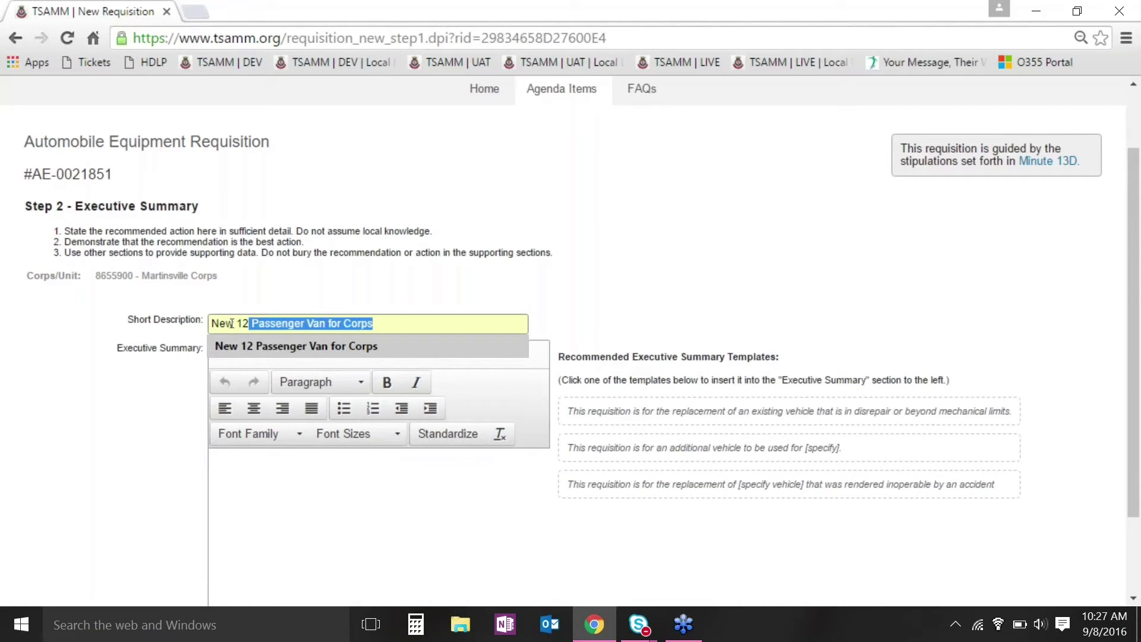
key(Tab)
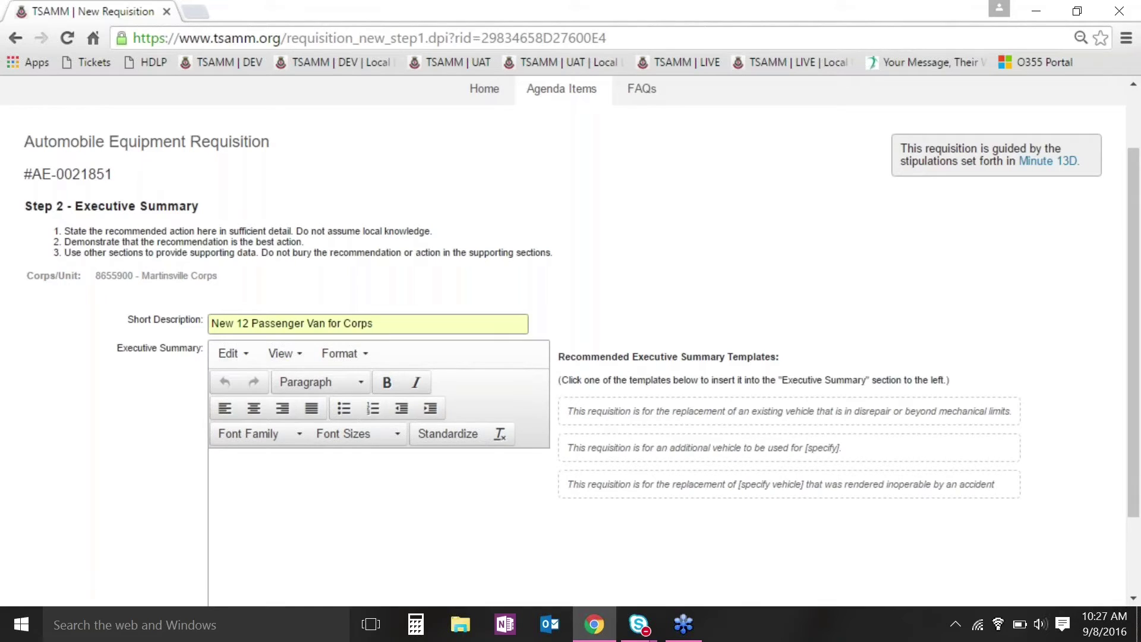
Insert the accident-replacement template into the Executive Summary and replace its vehicle placeholder with "Ford E350".
scroll(1135, 428, down, 1)
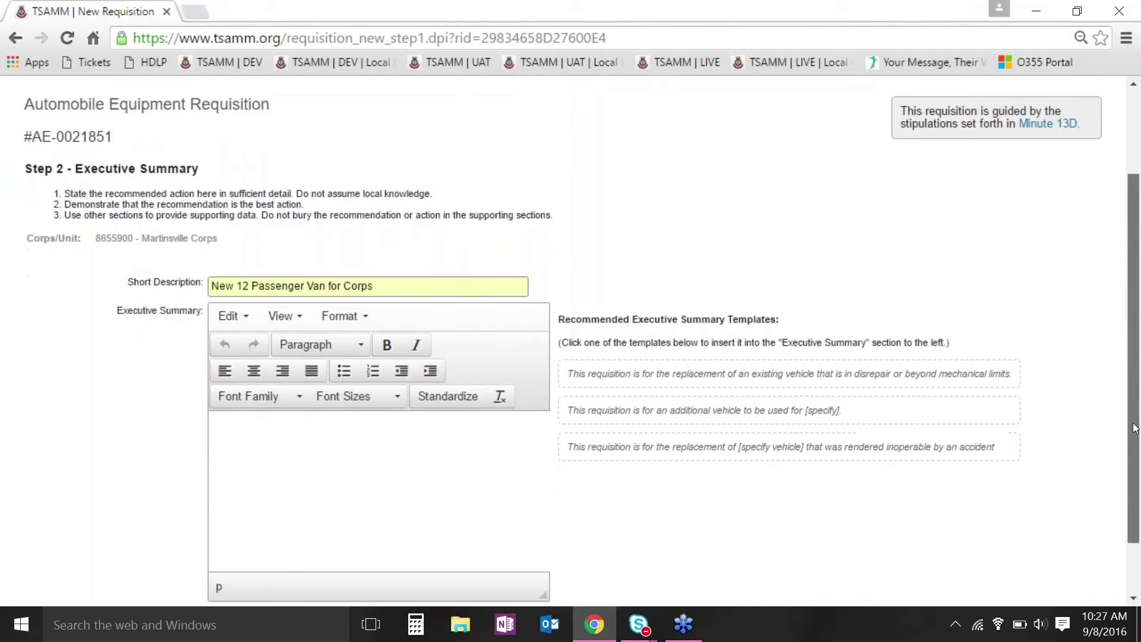
drag(1134, 428, 1134, 464)
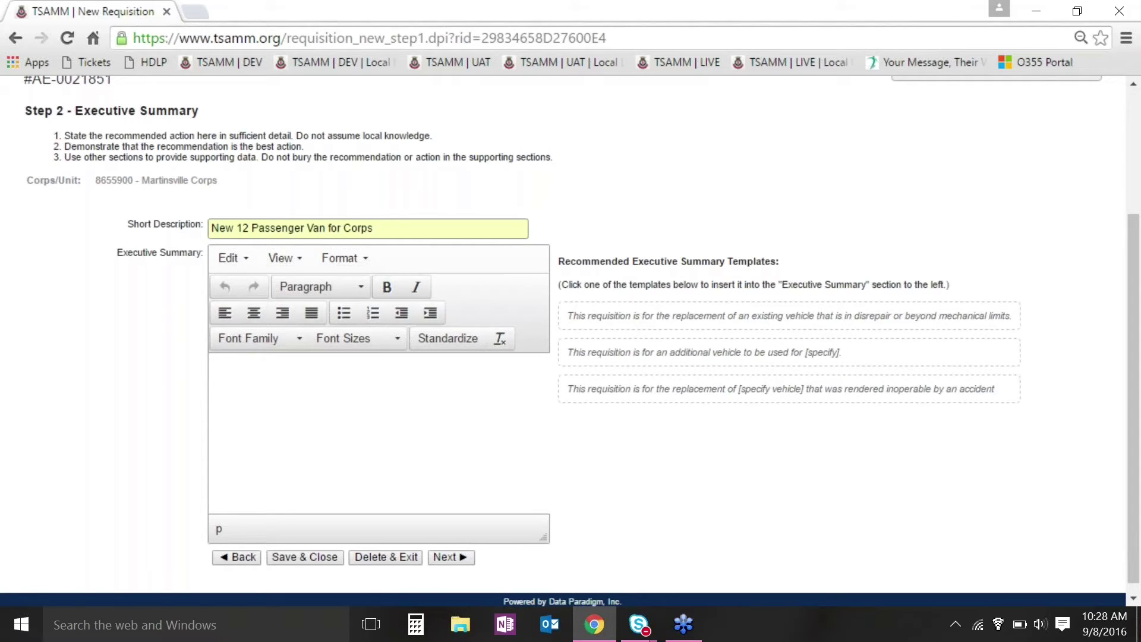
click(349, 390)
click(506, 414)
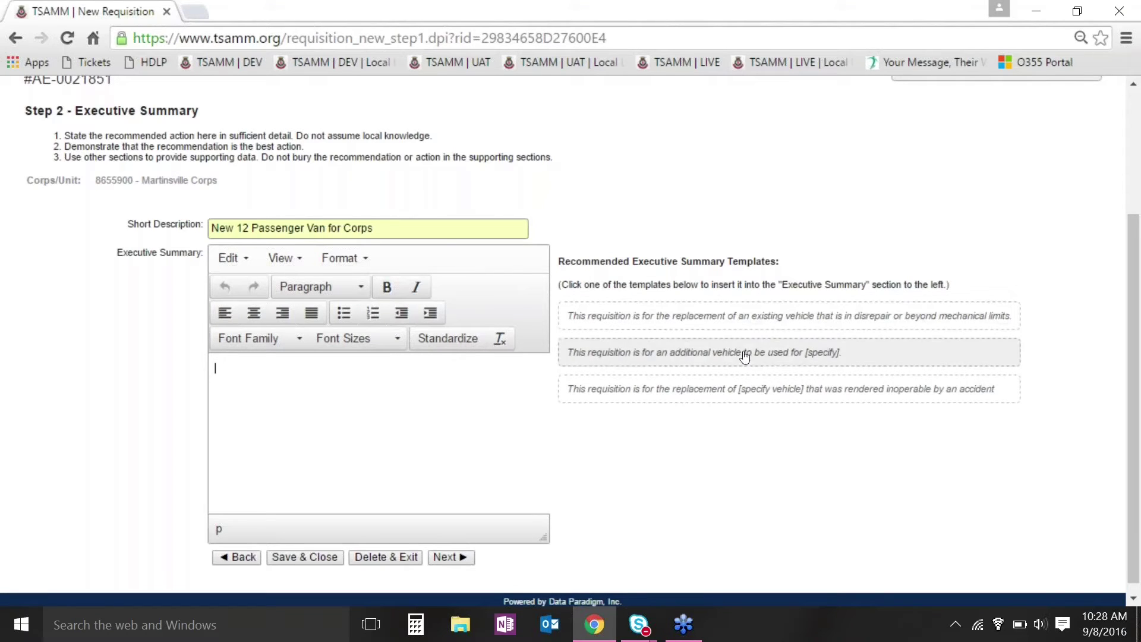
click(752, 392)
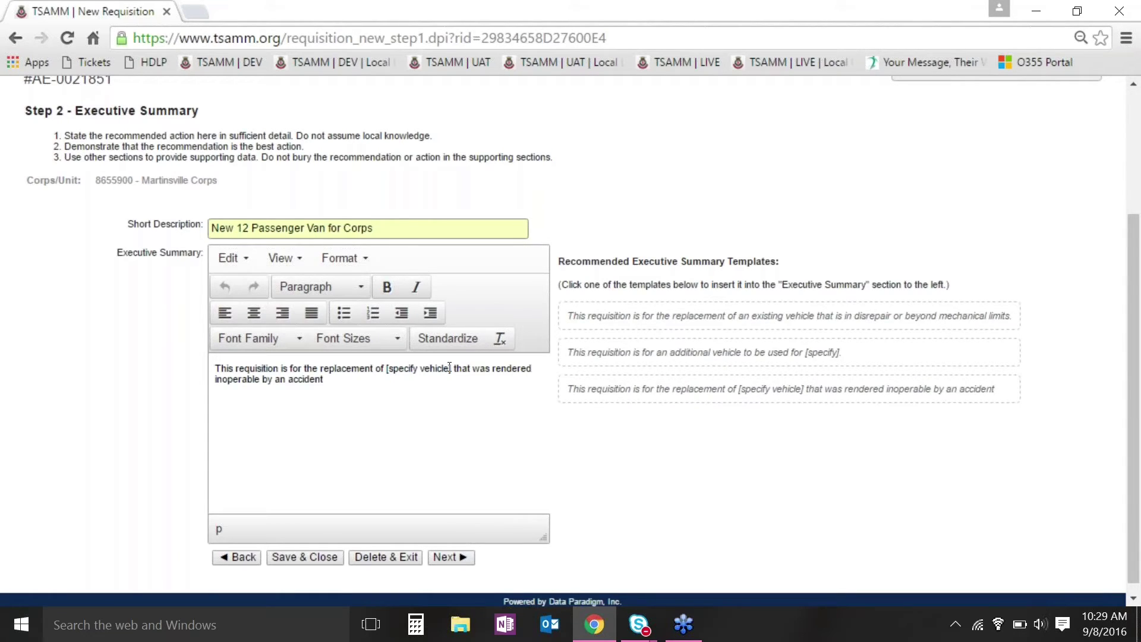
drag(451, 368, 387, 369)
text(a)
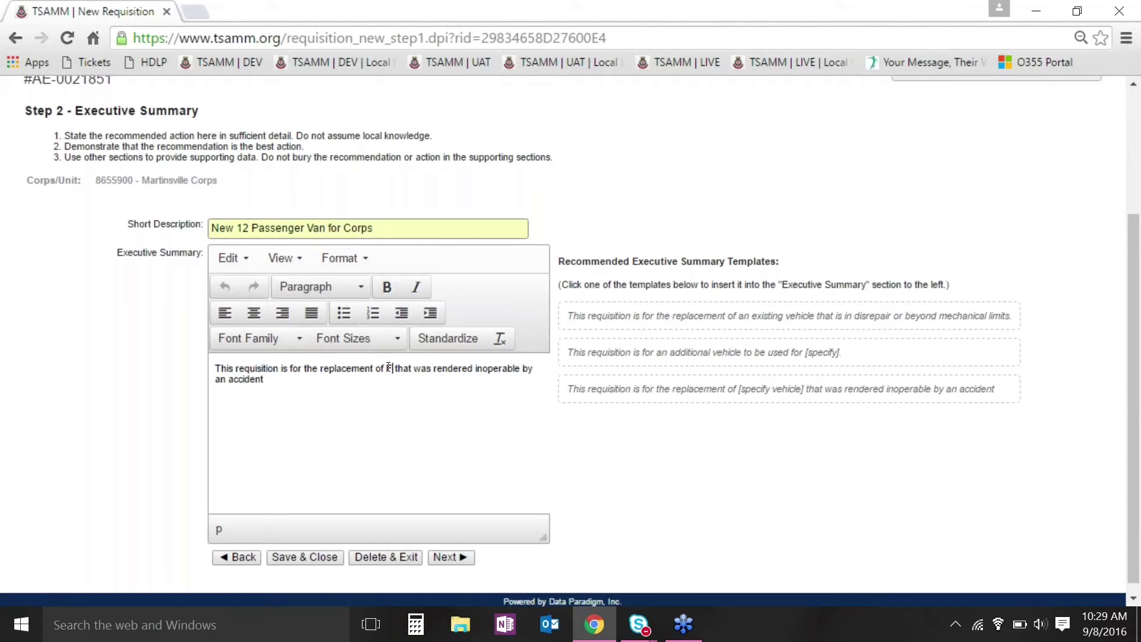
text(ord E35)
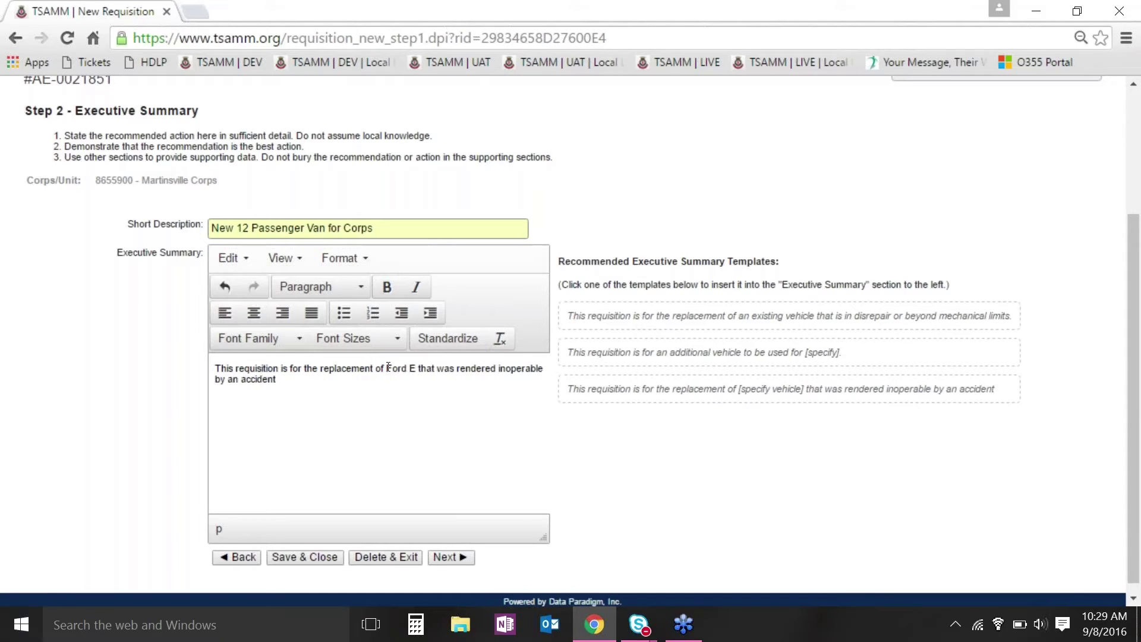
text(0)
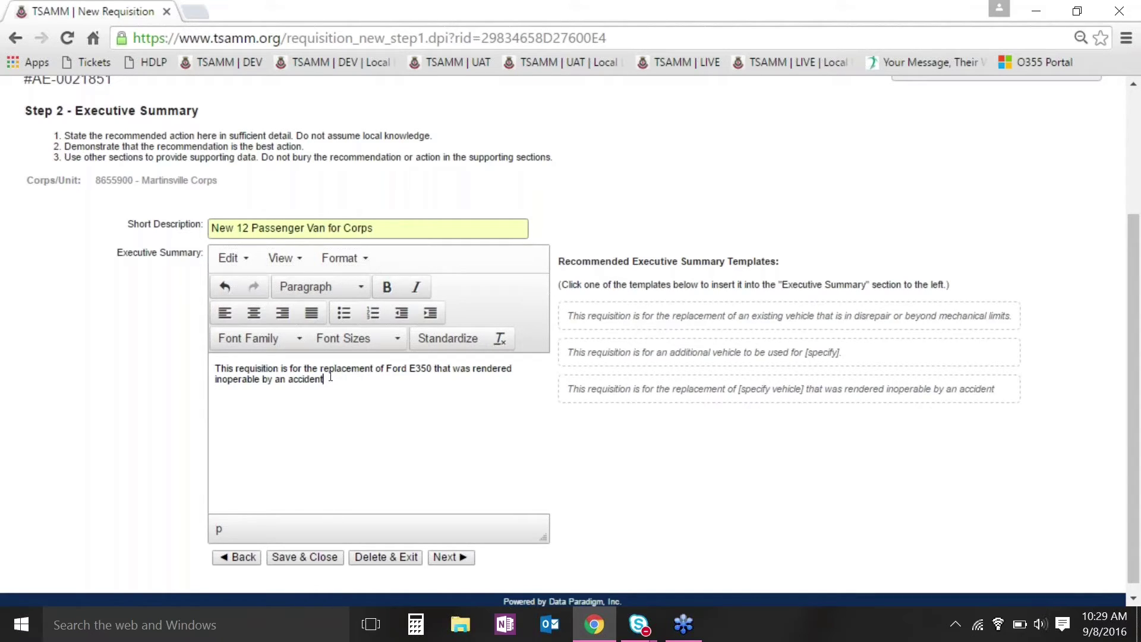
Center the whole executive summary text, make it bold and italic, and continue to the Vehicle Information step.
drag(331, 377, 215, 369)
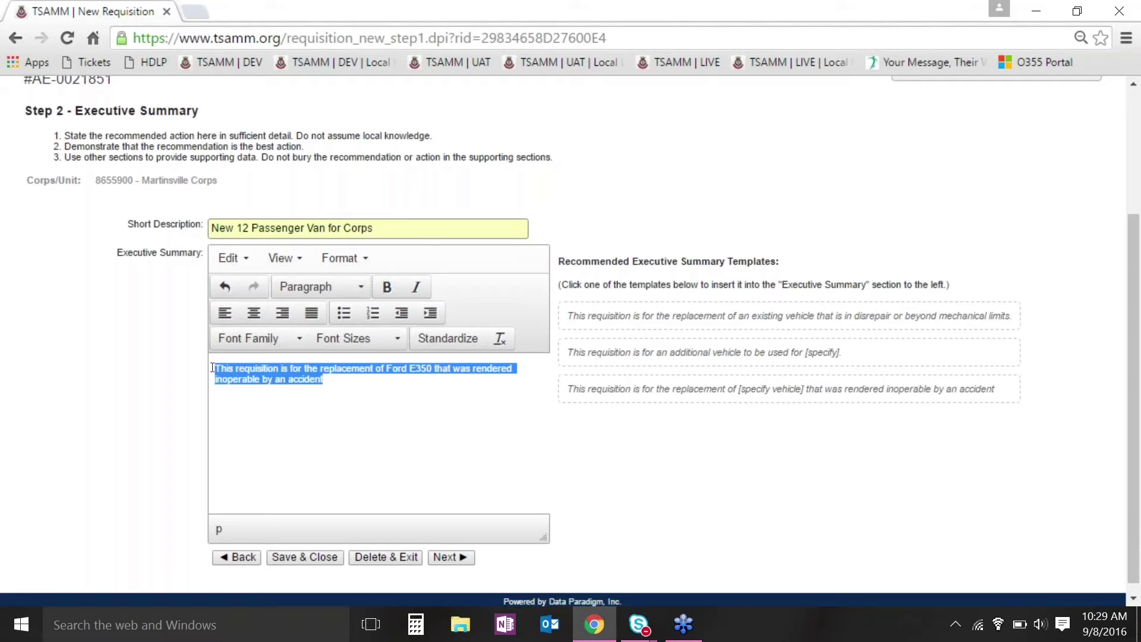
click(254, 314)
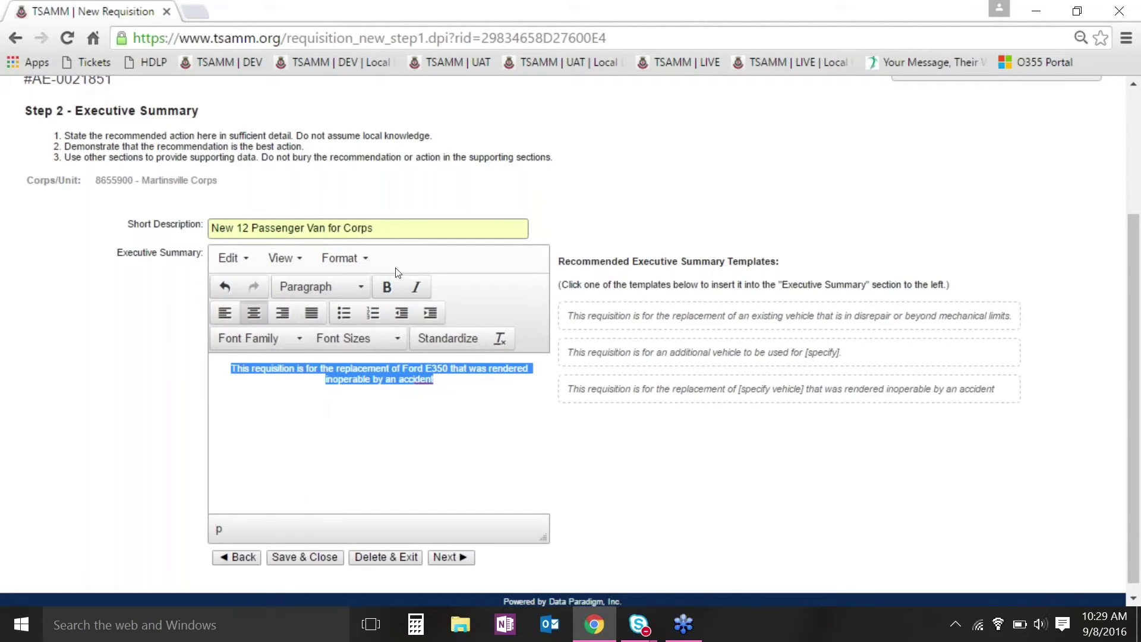
click(394, 287)
click(421, 288)
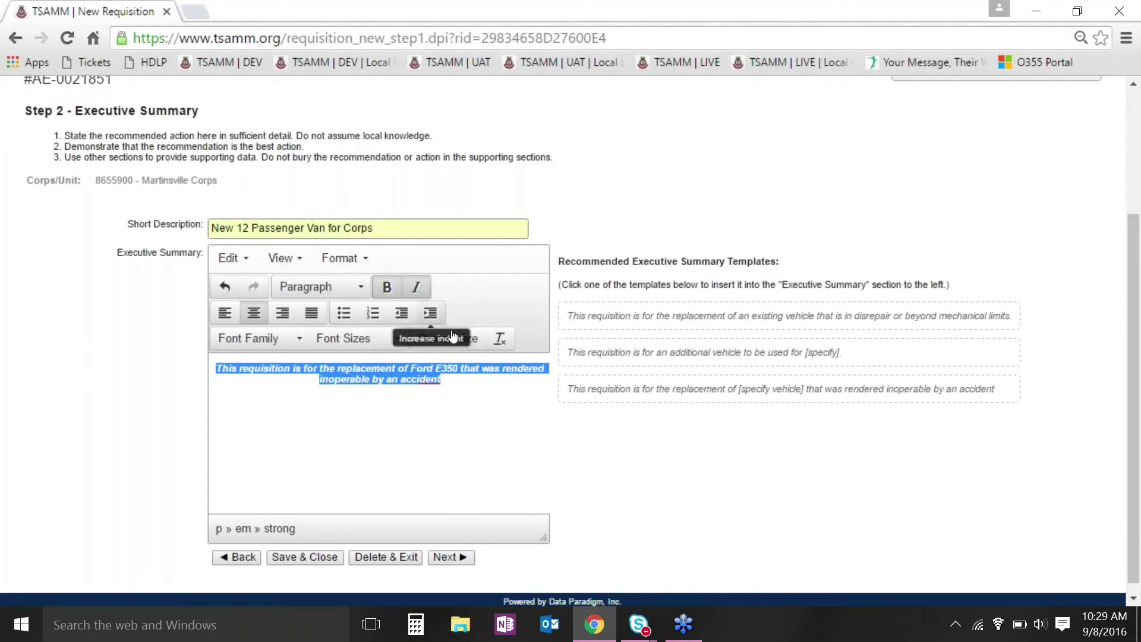
click(441, 404)
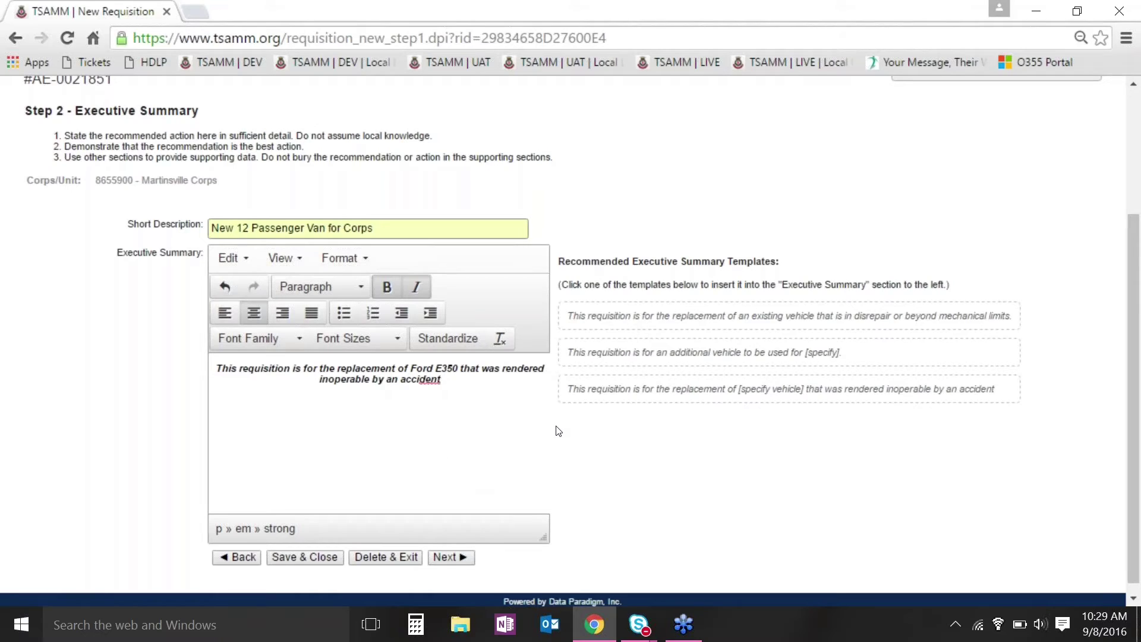
click(410, 398)
click(460, 560)
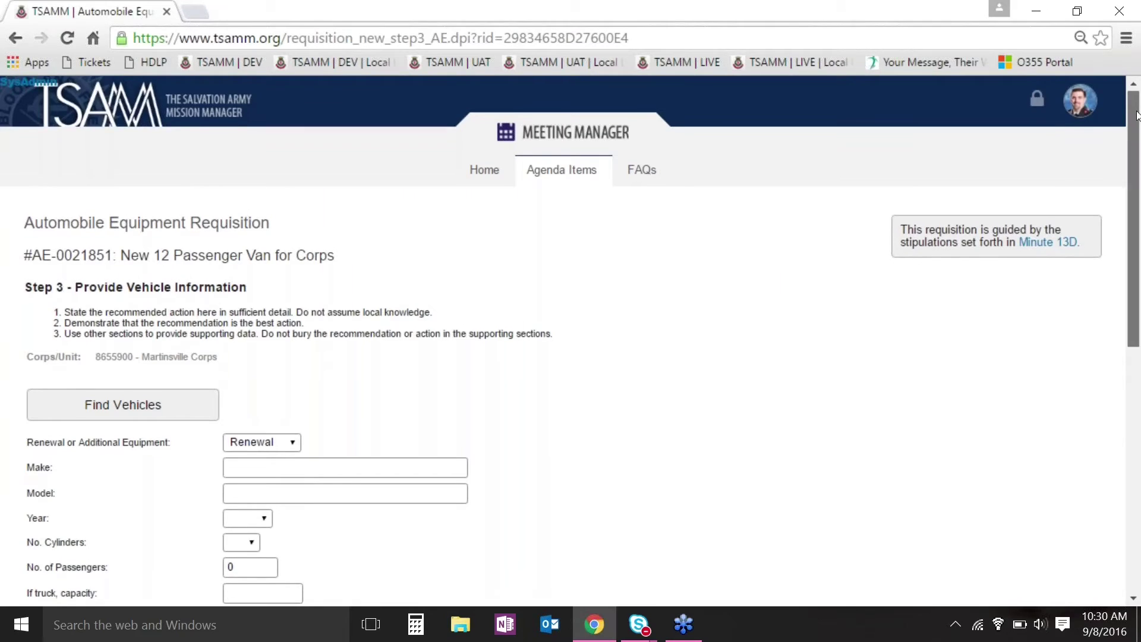
Open Minute 13D, look through its restrictions and vendor listings, and close the document.
drag(1134, 114, 1139, 141)
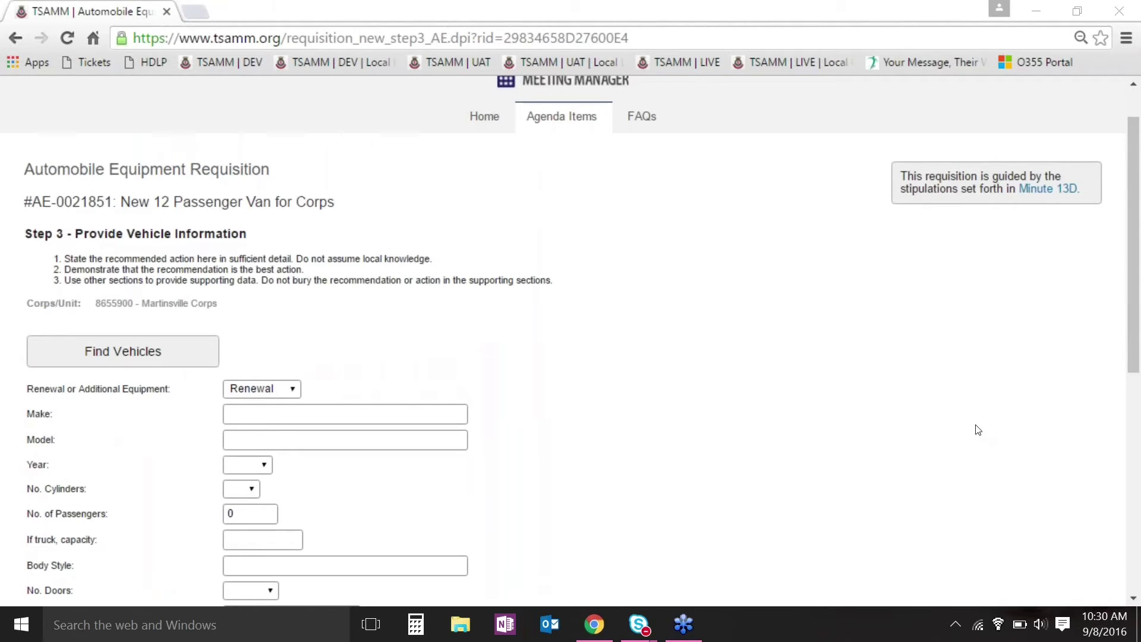
click(1045, 189)
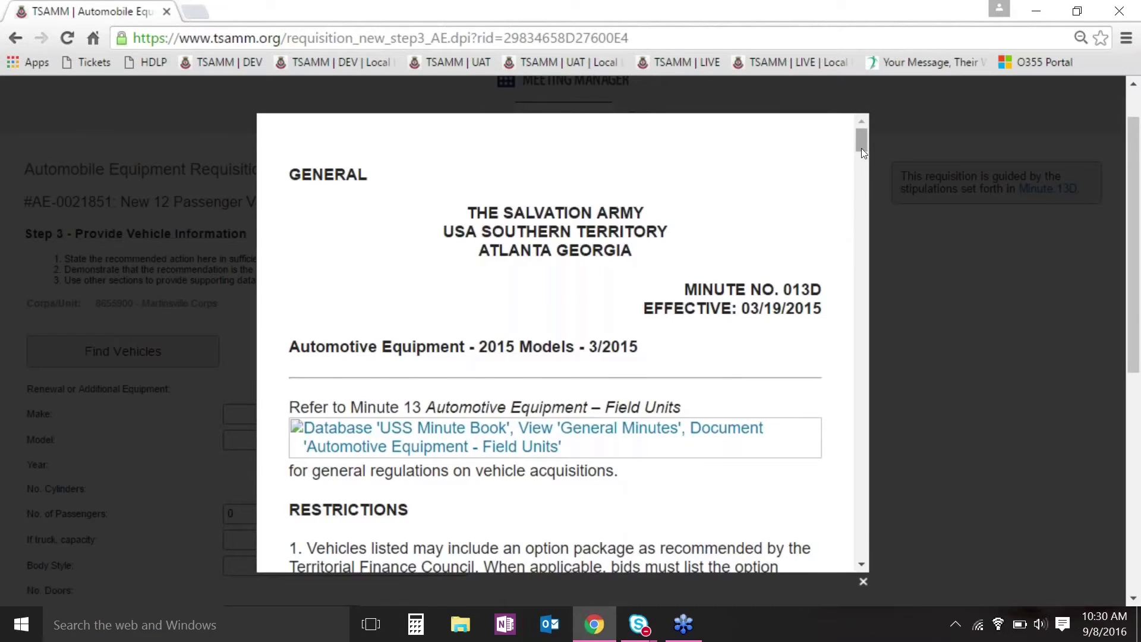
drag(861, 149, 858, 439)
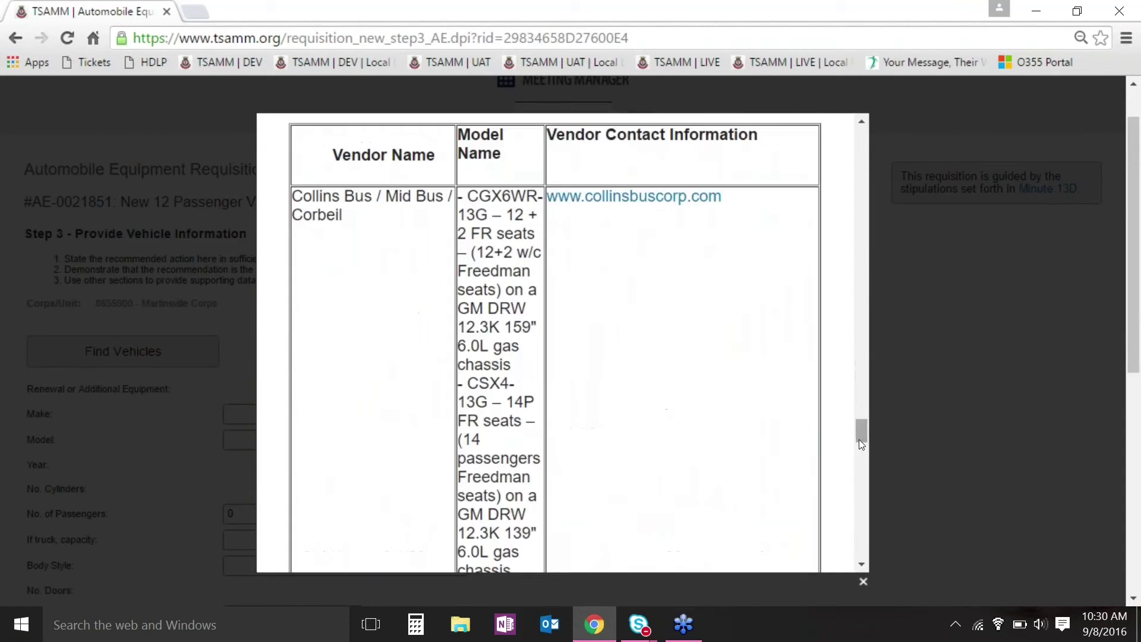
click(861, 582)
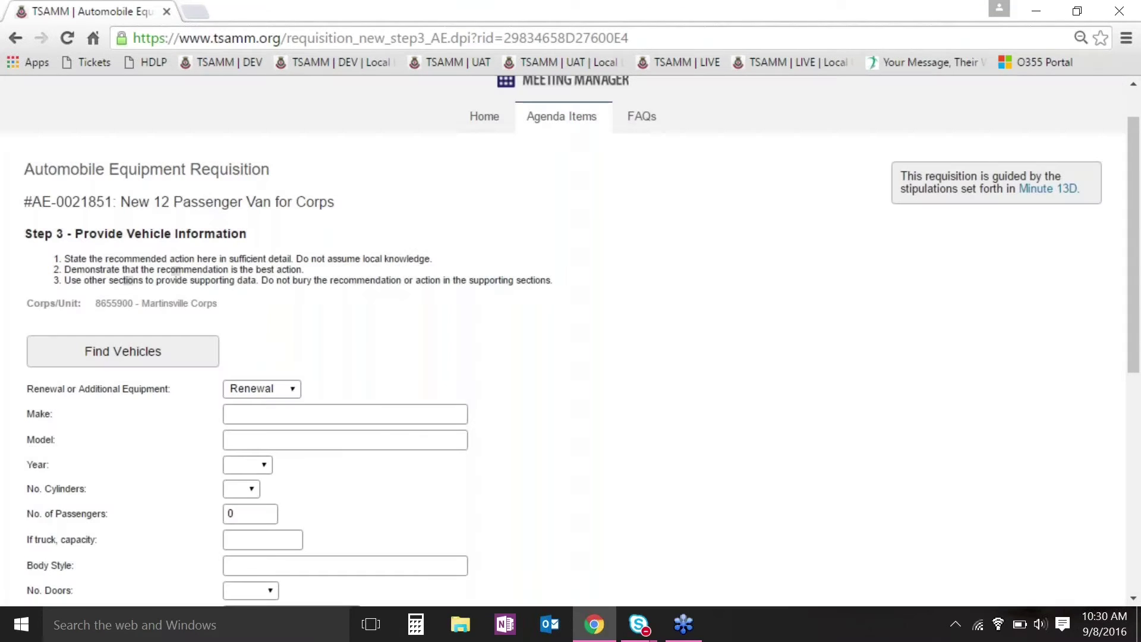
Find the vehicle Chevrolet Express LS 3500 Regular - 12 Passenger model in the vehicle list and apply it to the requisition.
click(192, 360)
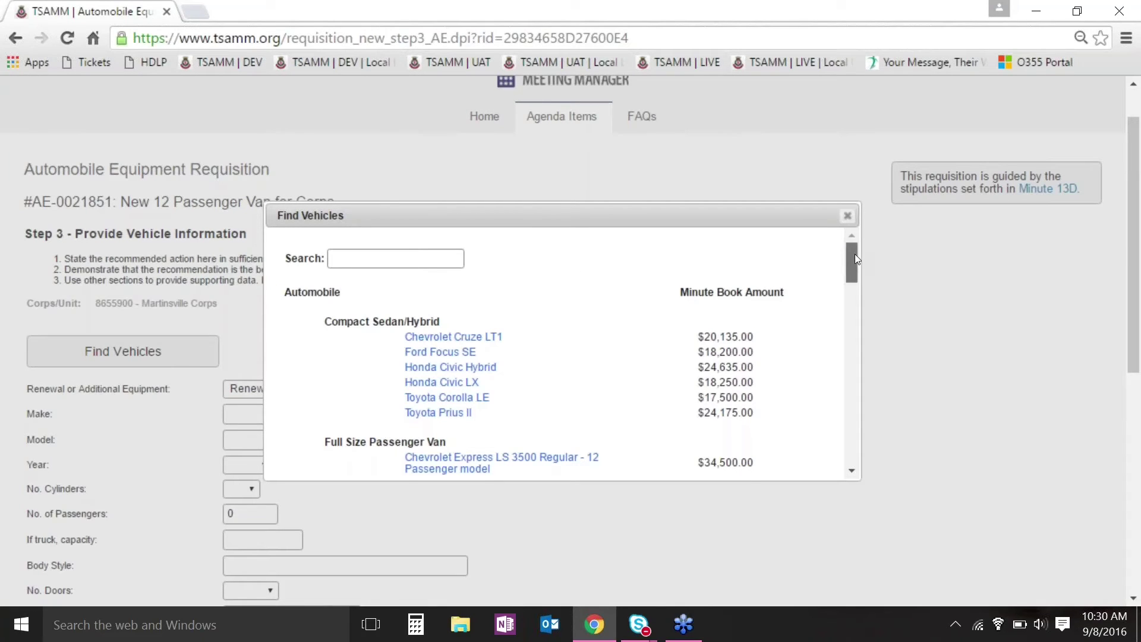
mouse_move(855, 255)
mouse_down()
mouse_move(842, 389)
mouse_move(852, 275)
mouse_up()
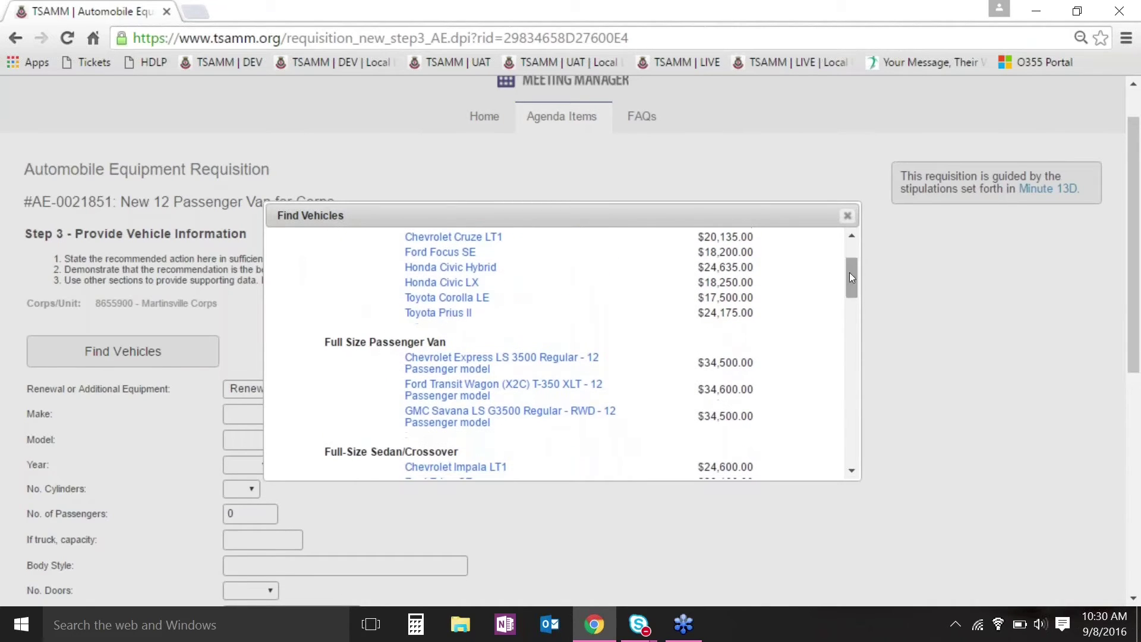
click(426, 364)
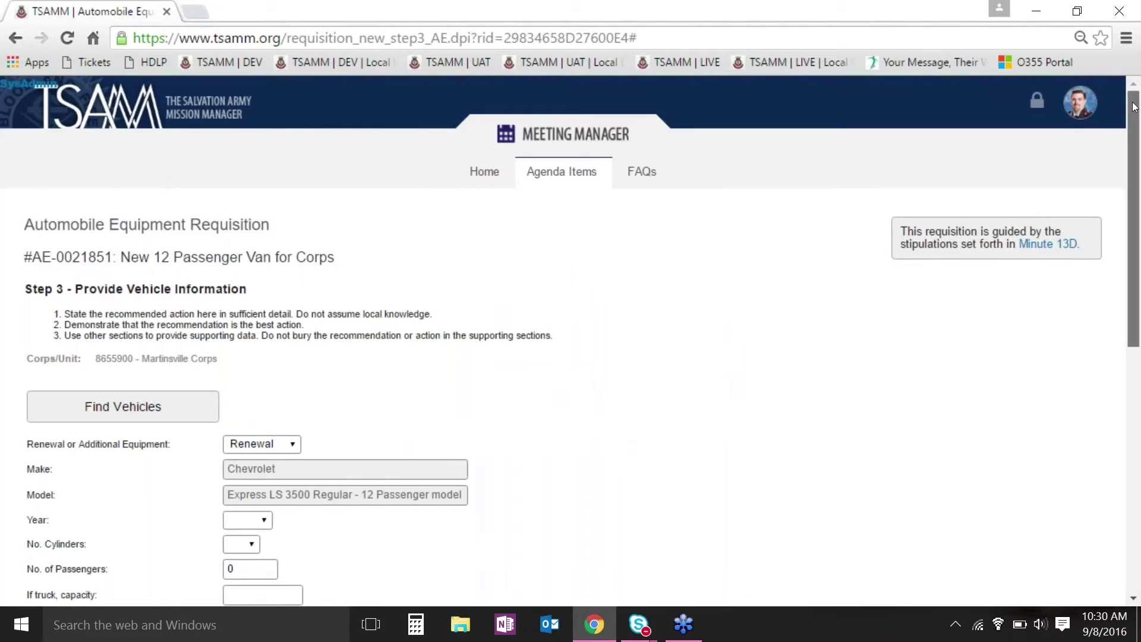
Set the vehicle's year to 2017, the number of passengers to 12, and the number of doors to 2 door.
drag(1132, 103, 1135, 232)
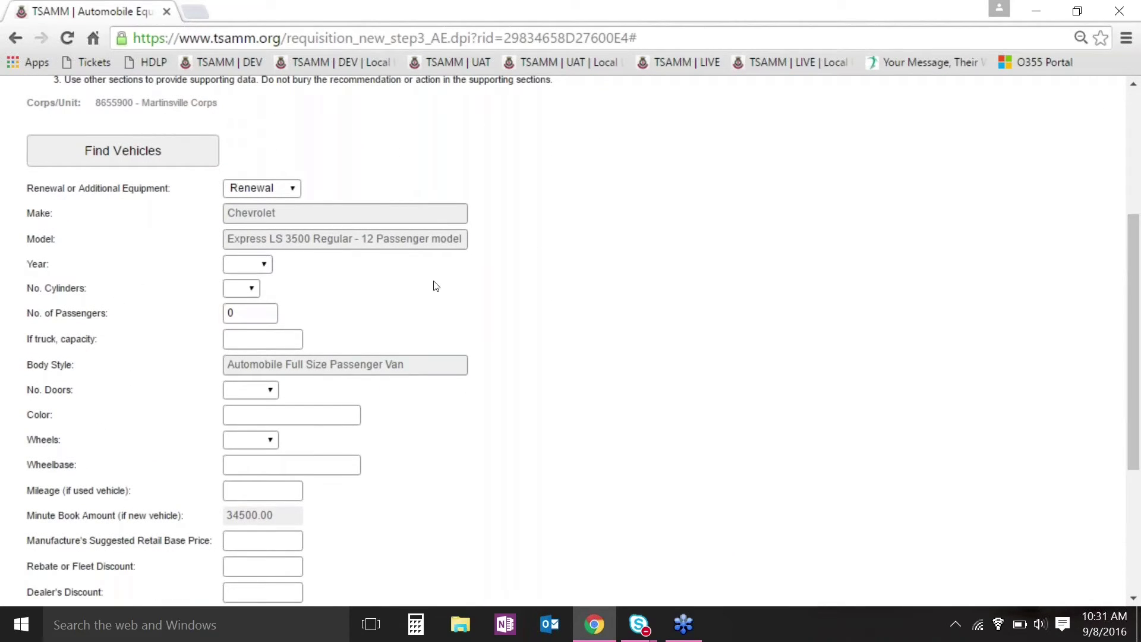
click(259, 264)
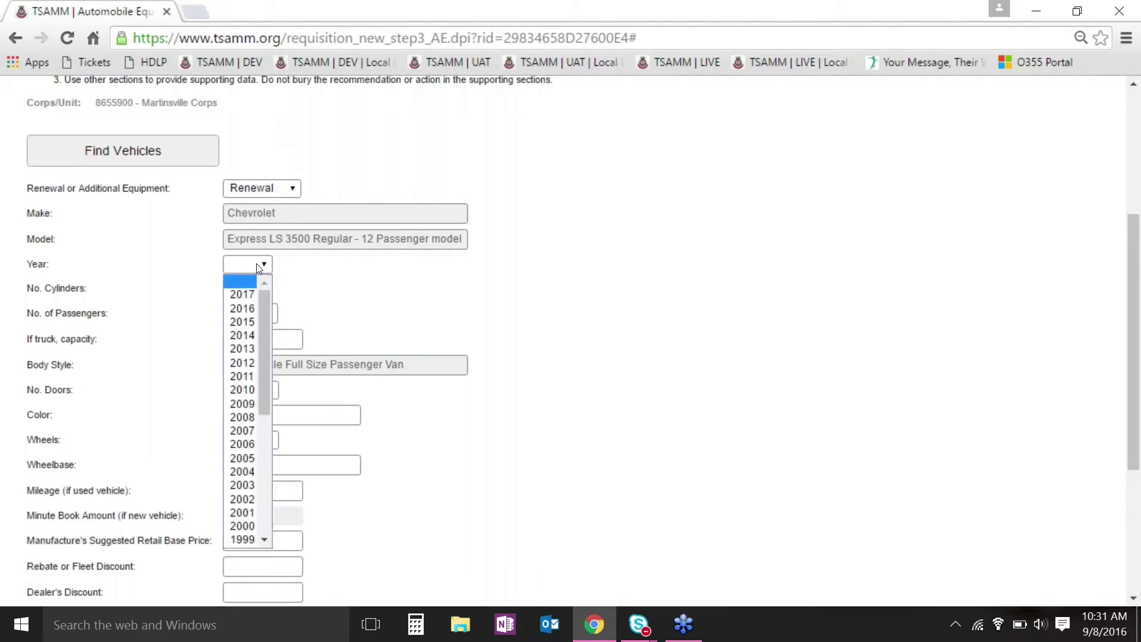
click(244, 296)
click(248, 290)
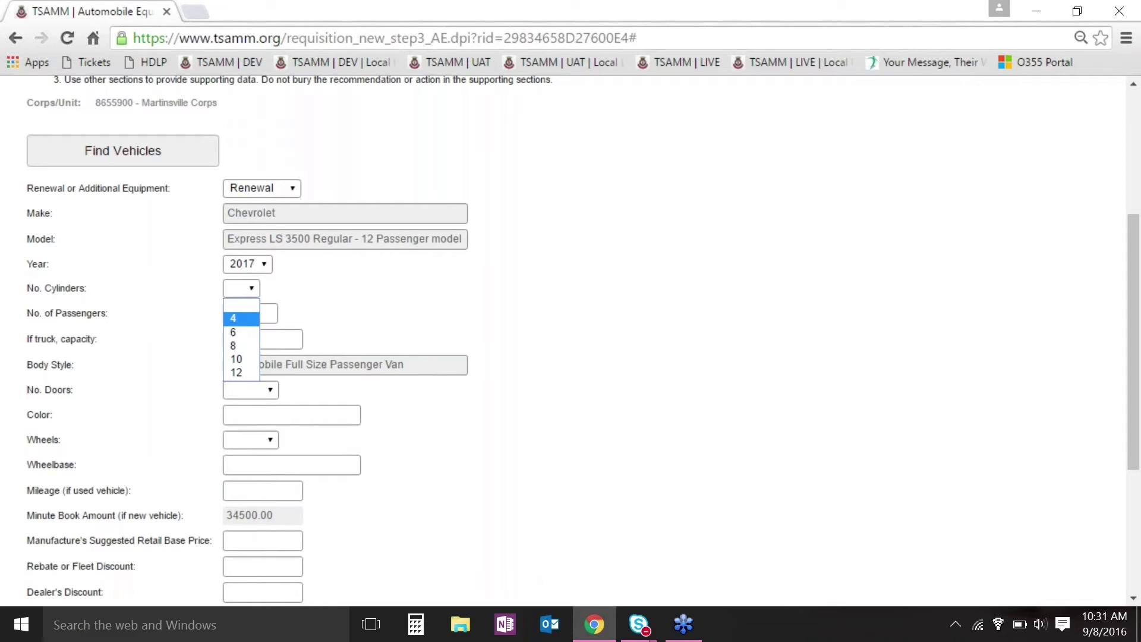
click(322, 304)
double_click(232, 313)
text(1)
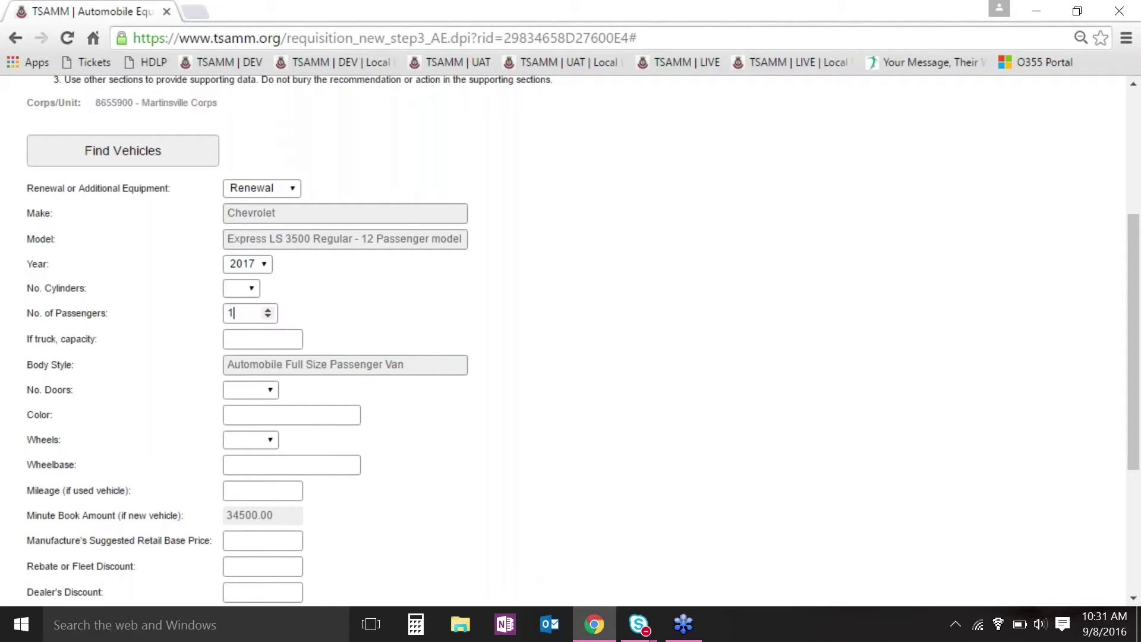
text(2)
click(243, 392)
click(243, 432)
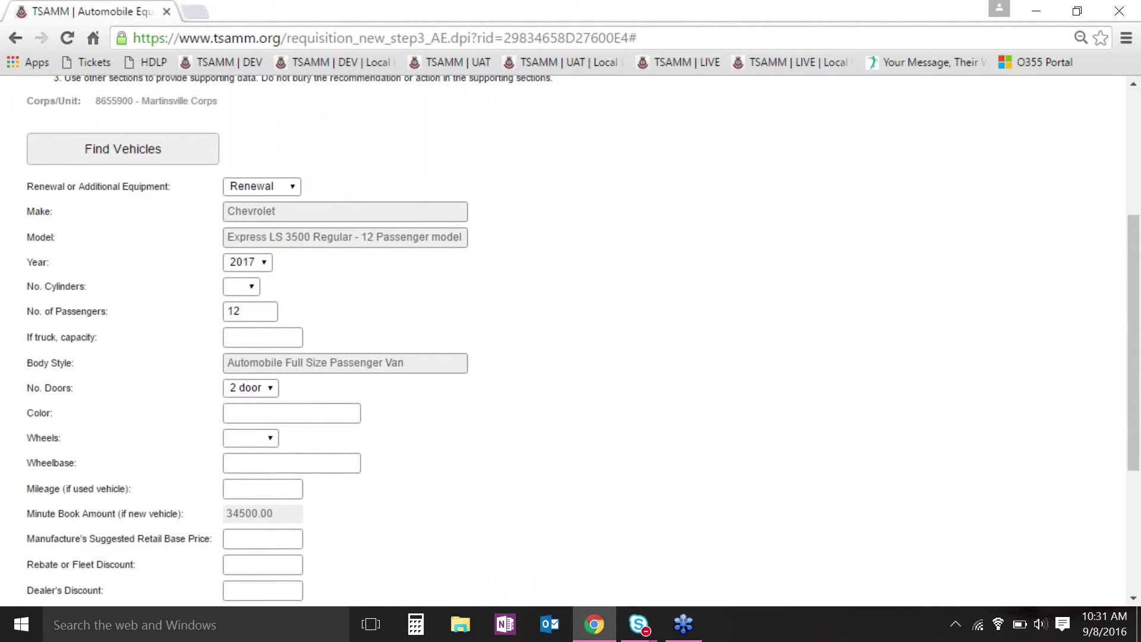
Enter a suggested retail base price of 36000, a rebate of 1,200 and a dealer's discount of 1000, and continue to Trade-In Detail.
scroll(545, 397, down, 3)
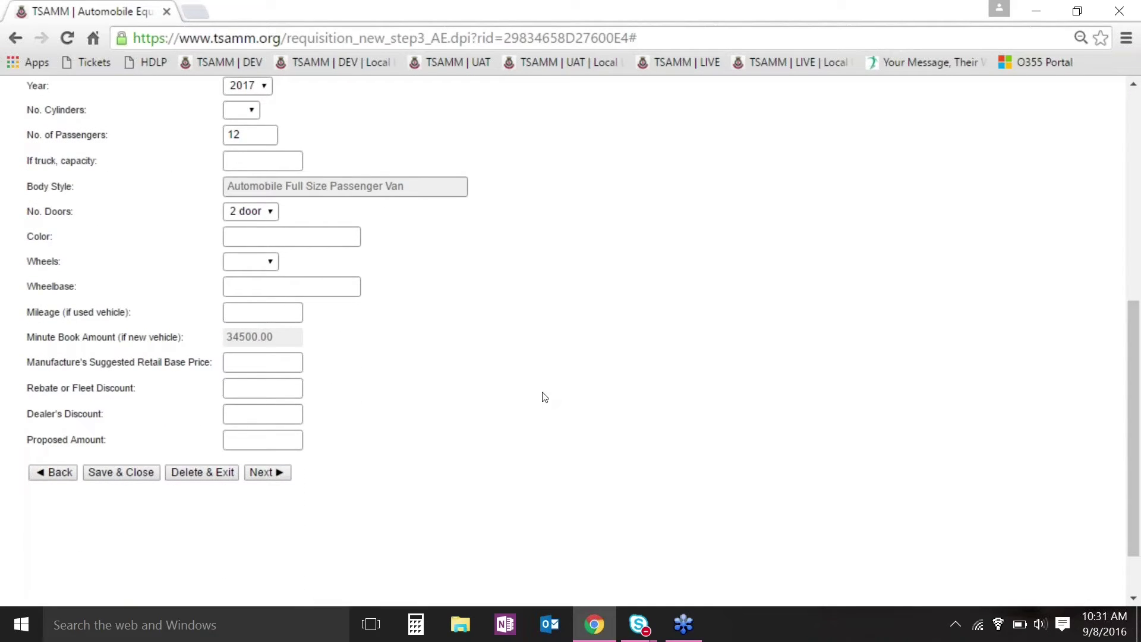
click(270, 359)
text(36000)
key(Tab)
key(Tab)
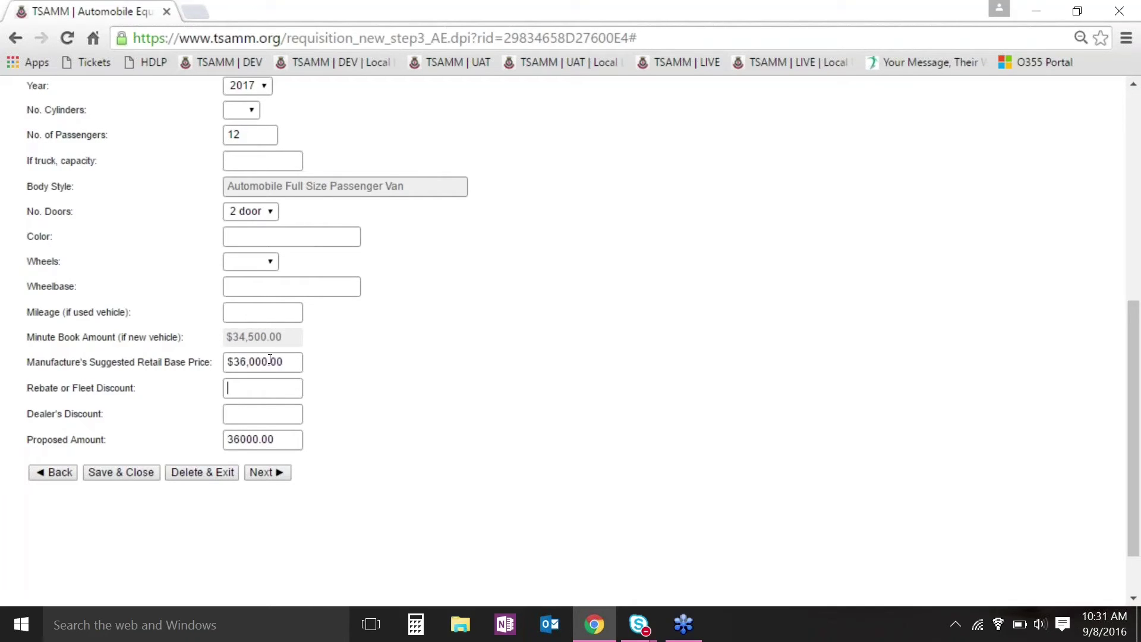
text(1,20)
text(0)
key(Tab)
text(1000)
key(Tab)
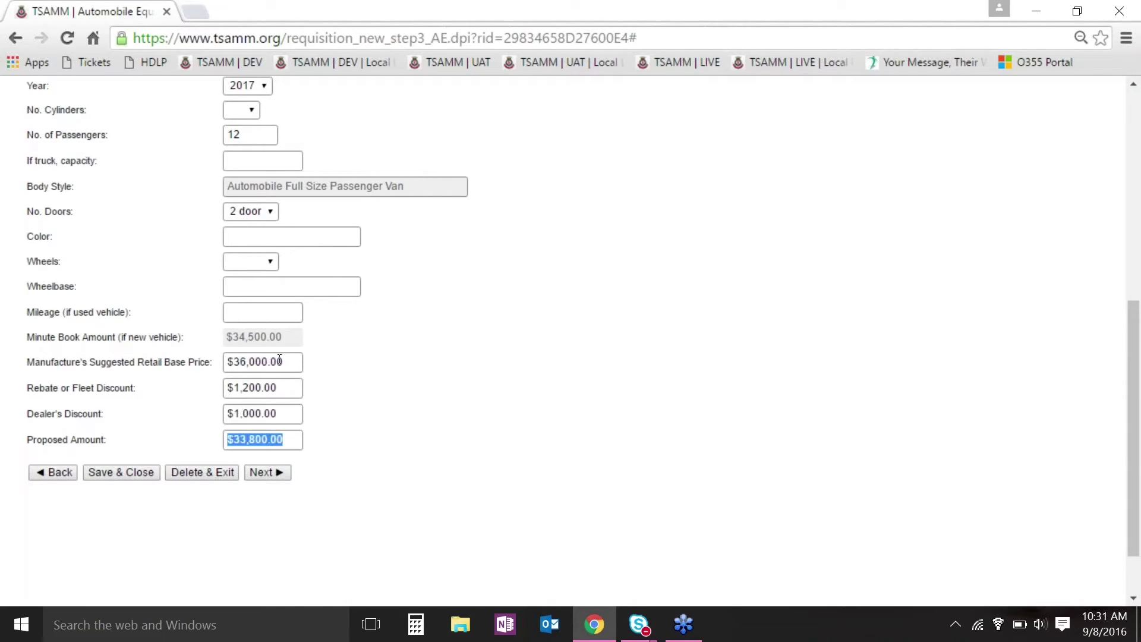
click(268, 469)
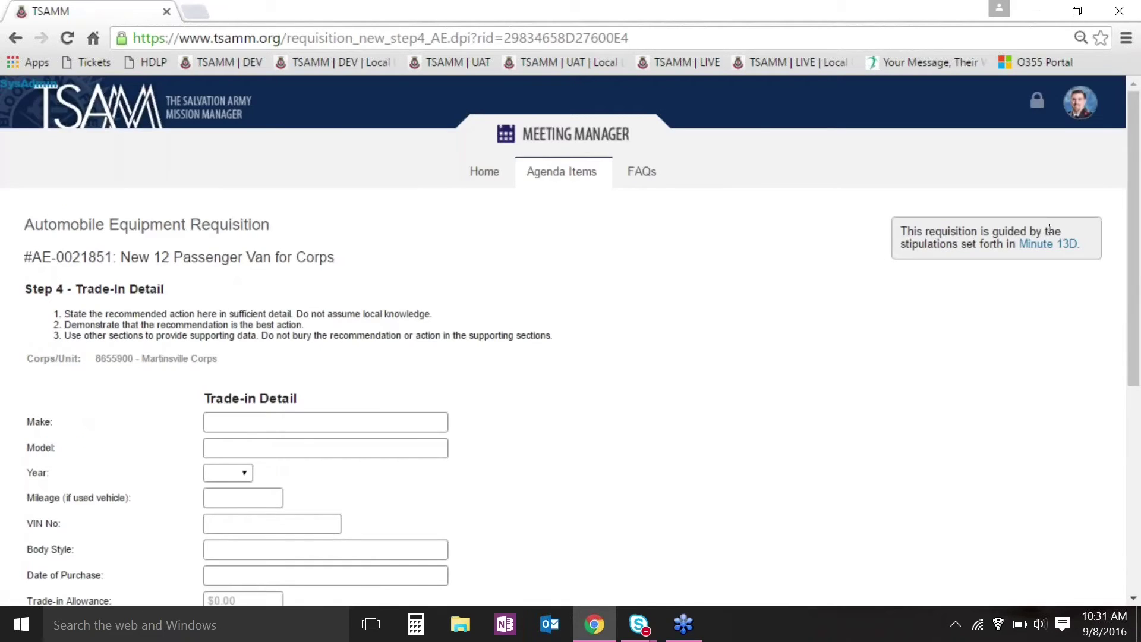
Enter Ford as the trade-in vehicle's make and E350 as its model.
scroll(1137, 147, down, 2)
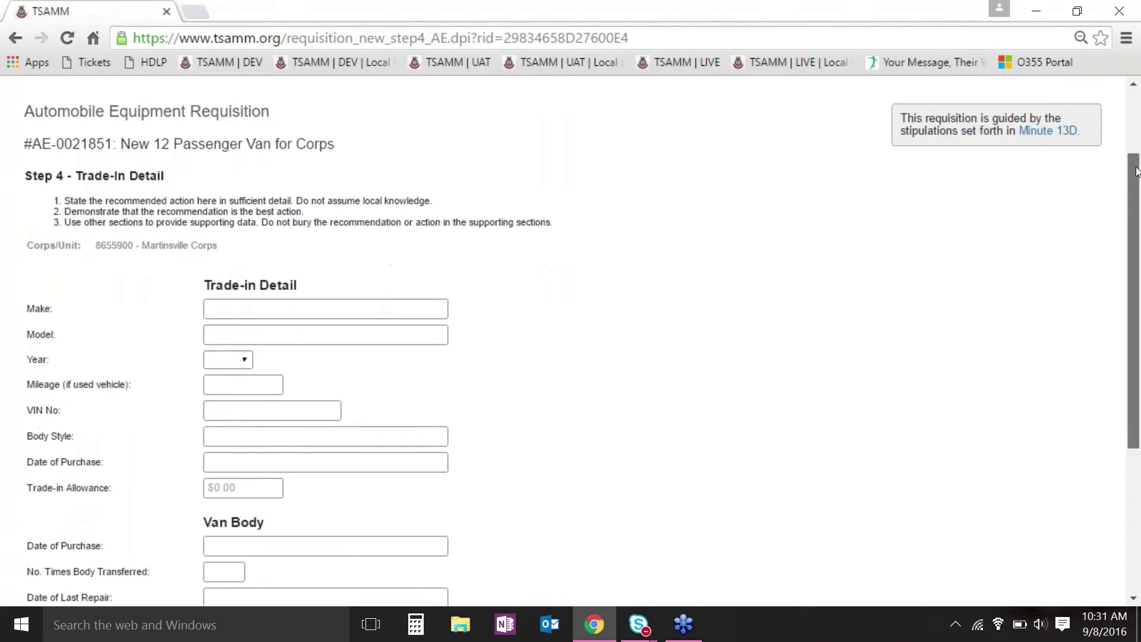
scroll(1137, 192, down, 2)
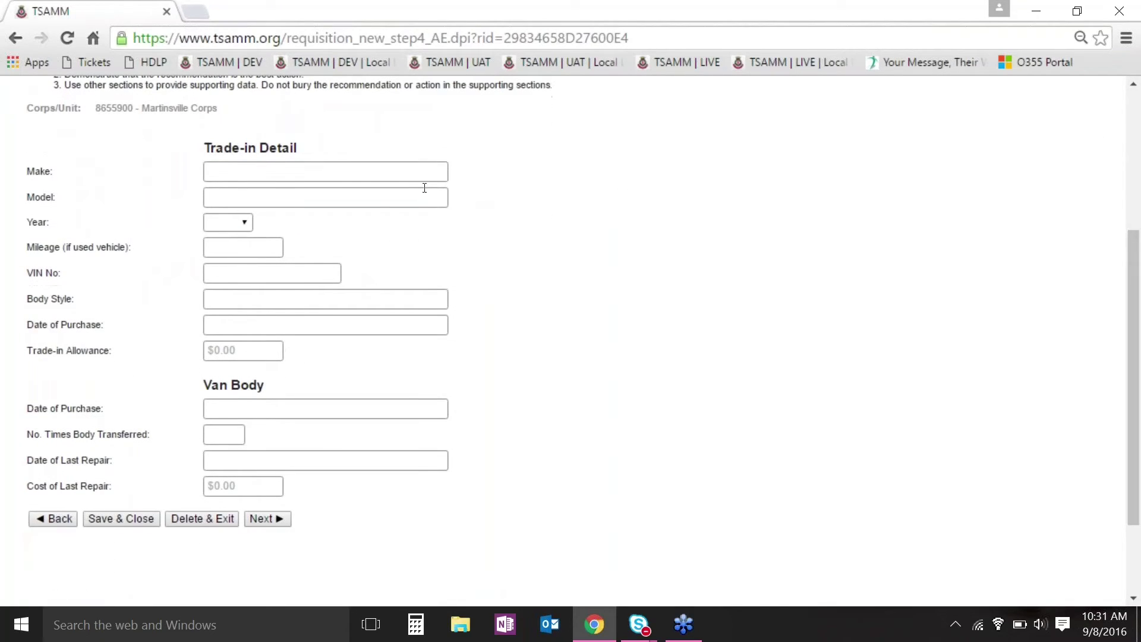
click(415, 176)
text(Ford)
key(Tab)
text(E350)
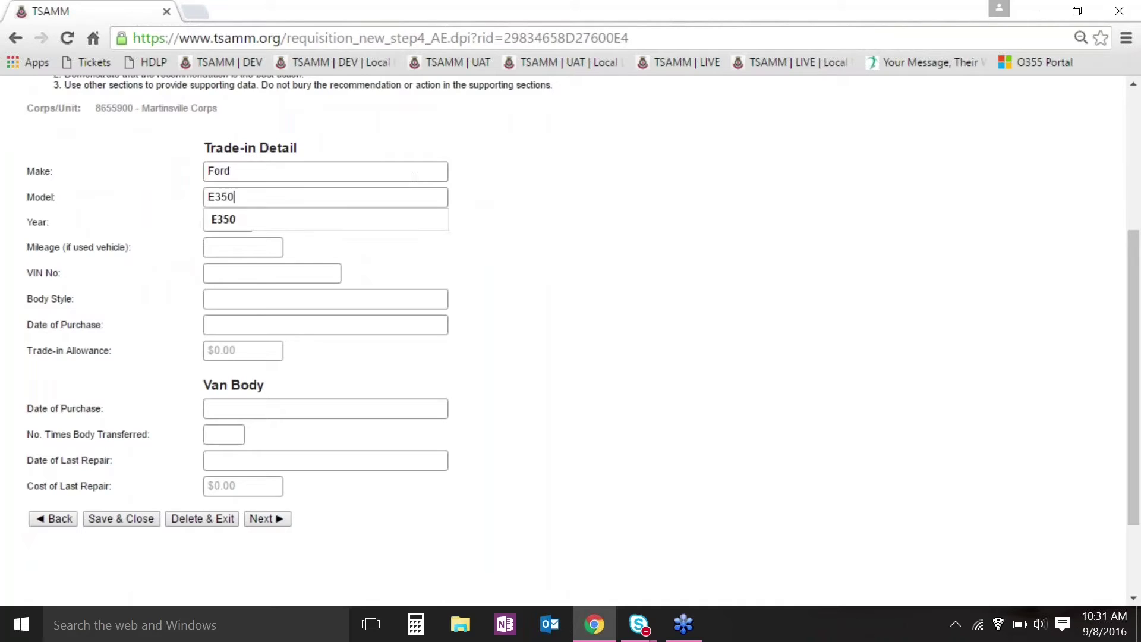
click(266, 219)
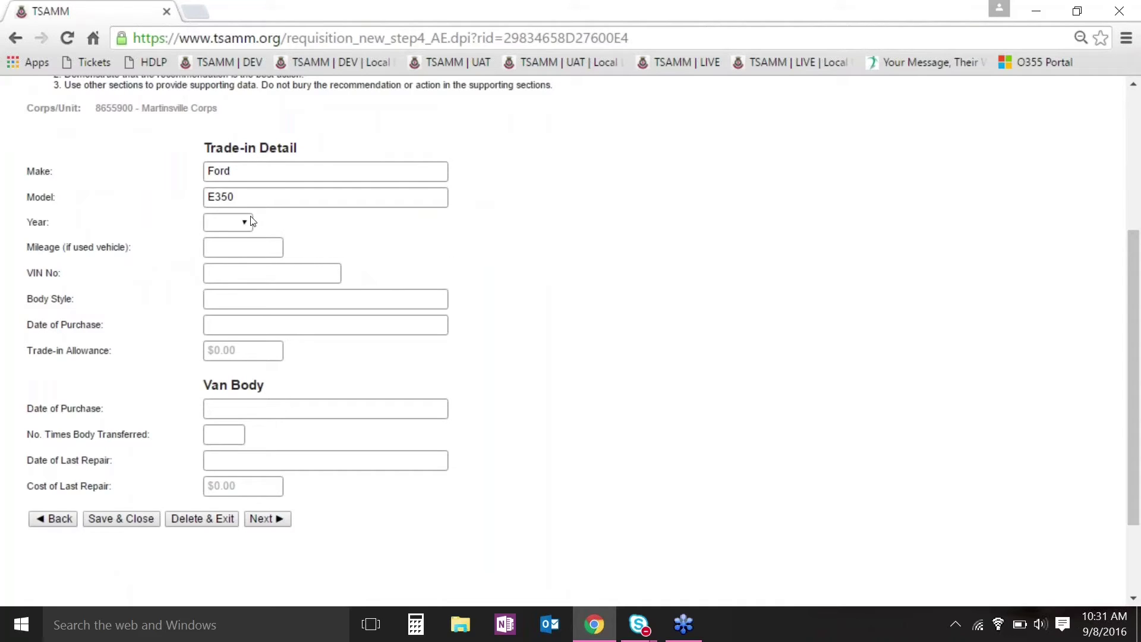
Choose the trade-in's year, enter mileage 125458 and a trade-in allowance of 2000, and continue to the Extra Equipment step.
click(246, 221)
click(224, 334)
click(249, 251)
text(125458)
click(230, 351)
text(2000)
click(271, 519)
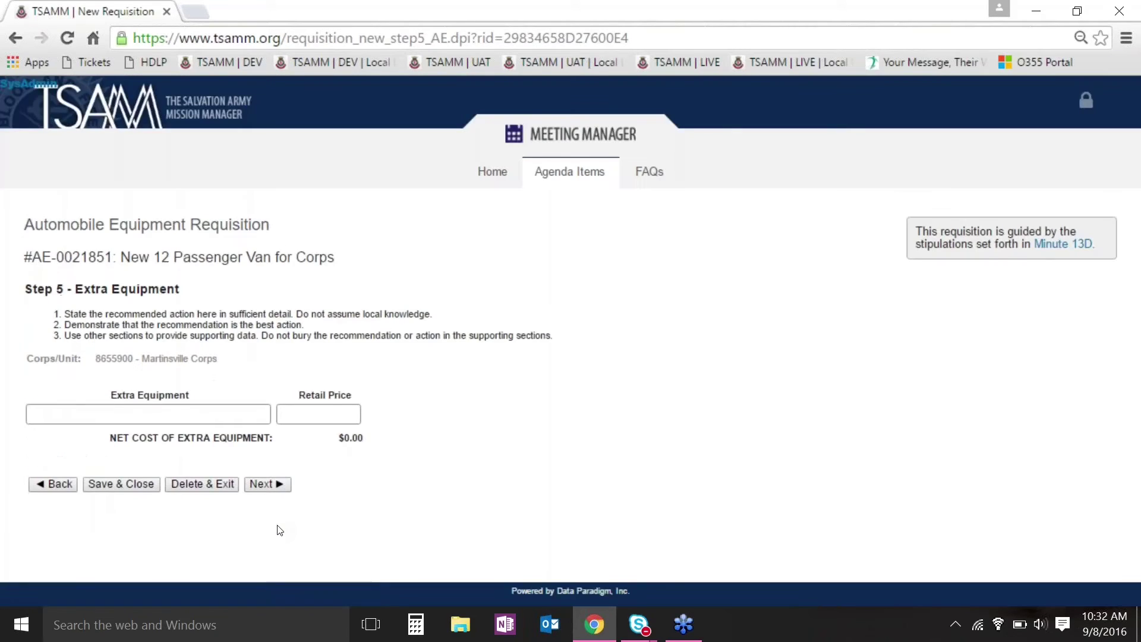
Add Backup Sensor as extra equipment with a retail price of 200, and continue to Costs and Discounts.
click(155, 408)
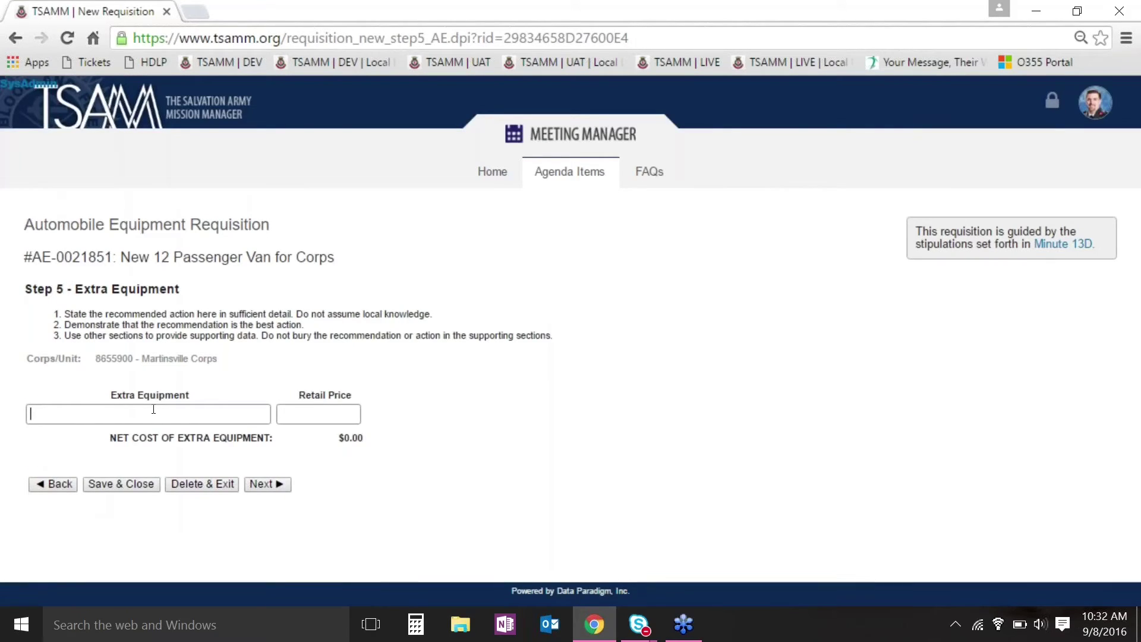
text(Back)
key(Down)
key(Tab)
text(20)
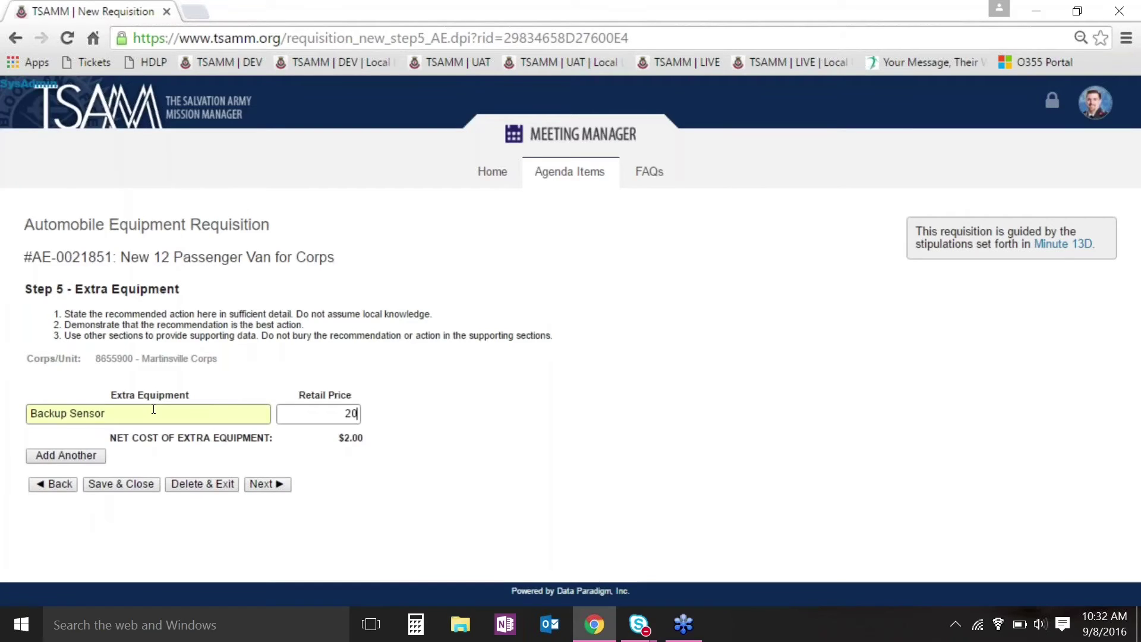
text(0)
click(83, 458)
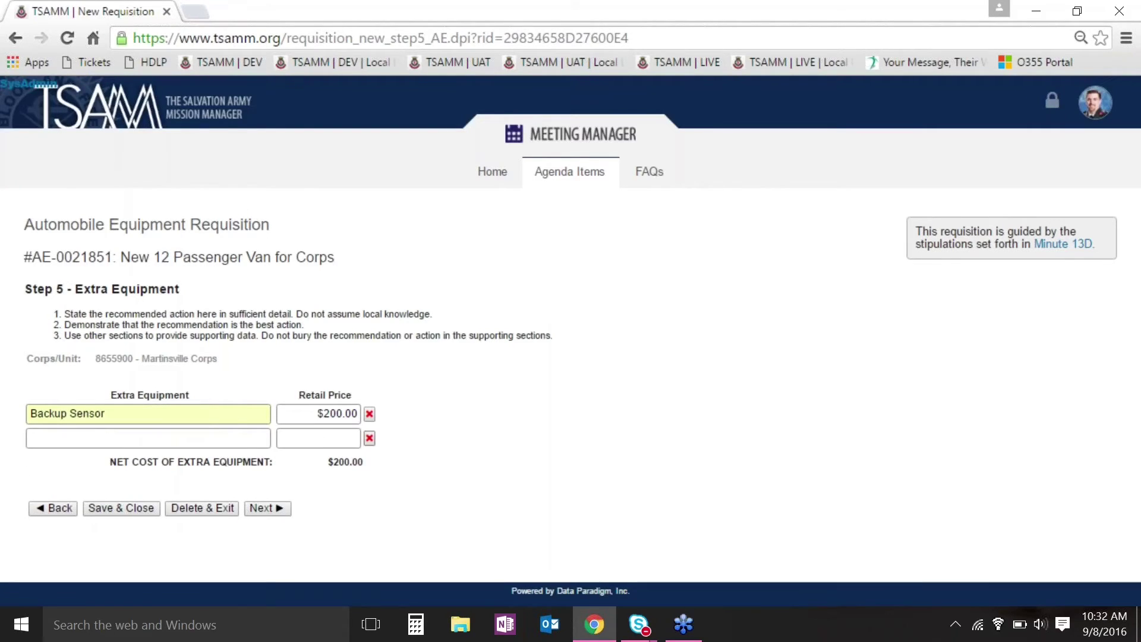
click(369, 438)
click(261, 484)
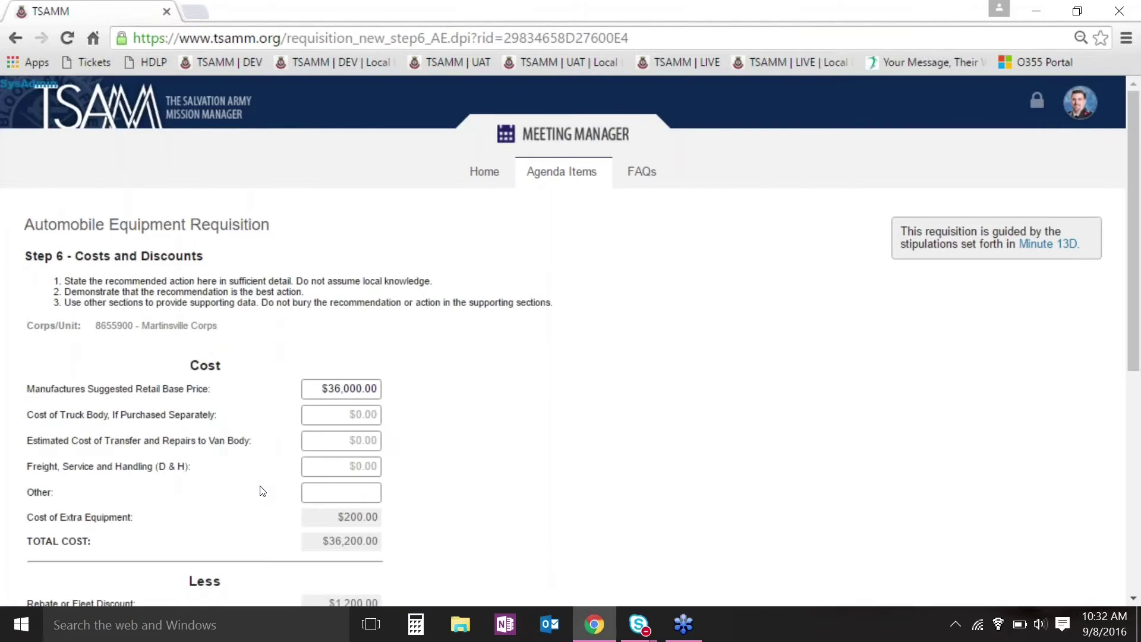
Set the requisition's sales tax to 1200.
drag(1131, 100, 1135, 228)
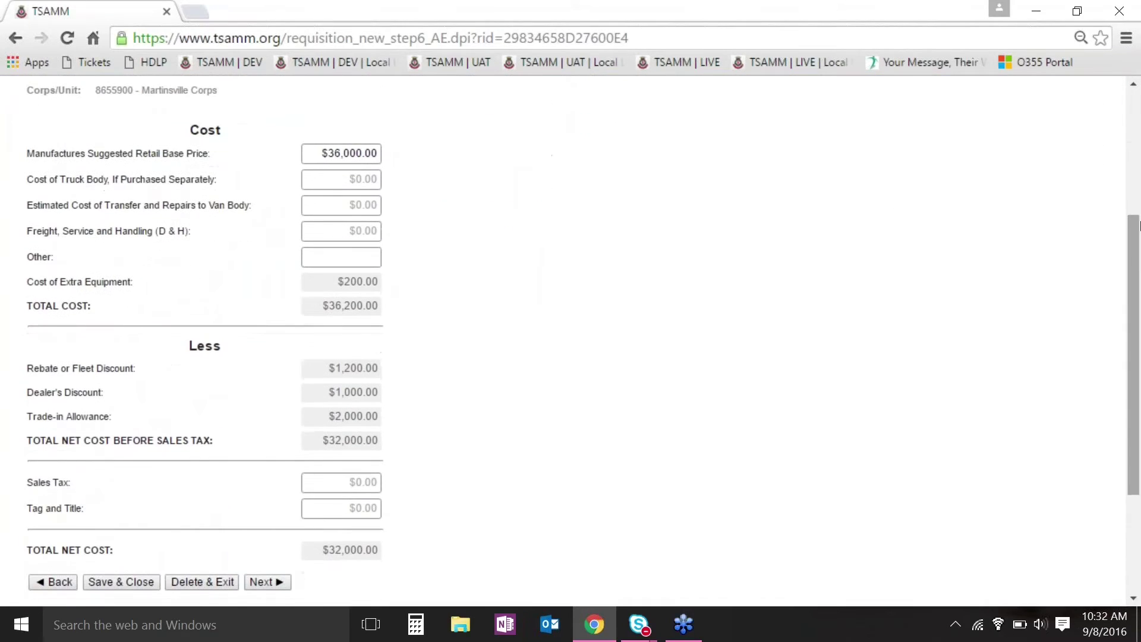
click(357, 482)
text(12000)
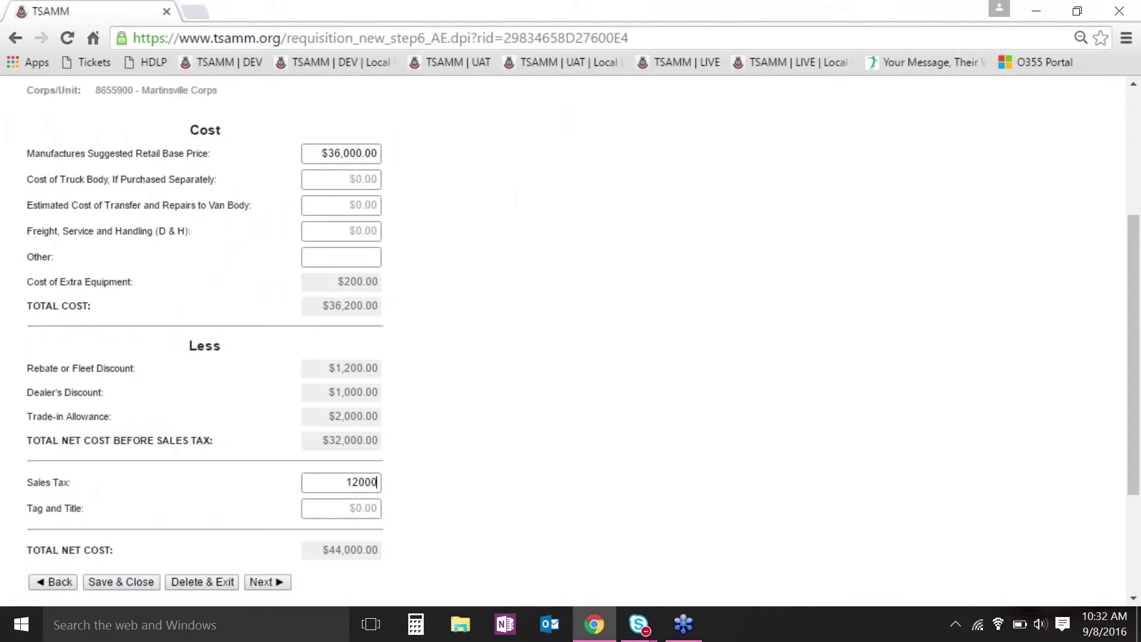
key(Tab)
key(shift+Tab)
text(1200)
key(Tab)
Set the tag and title cost to $500.00 and continue to the Funding Source step.
click(317, 509)
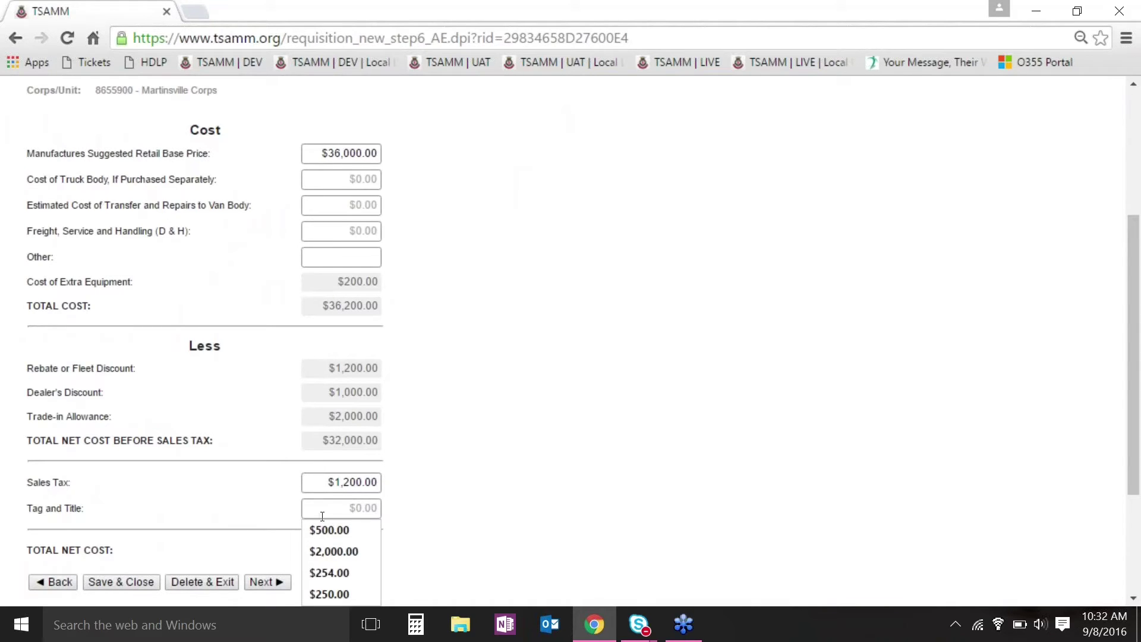
click(330, 529)
scroll(476, 518, up, 4)
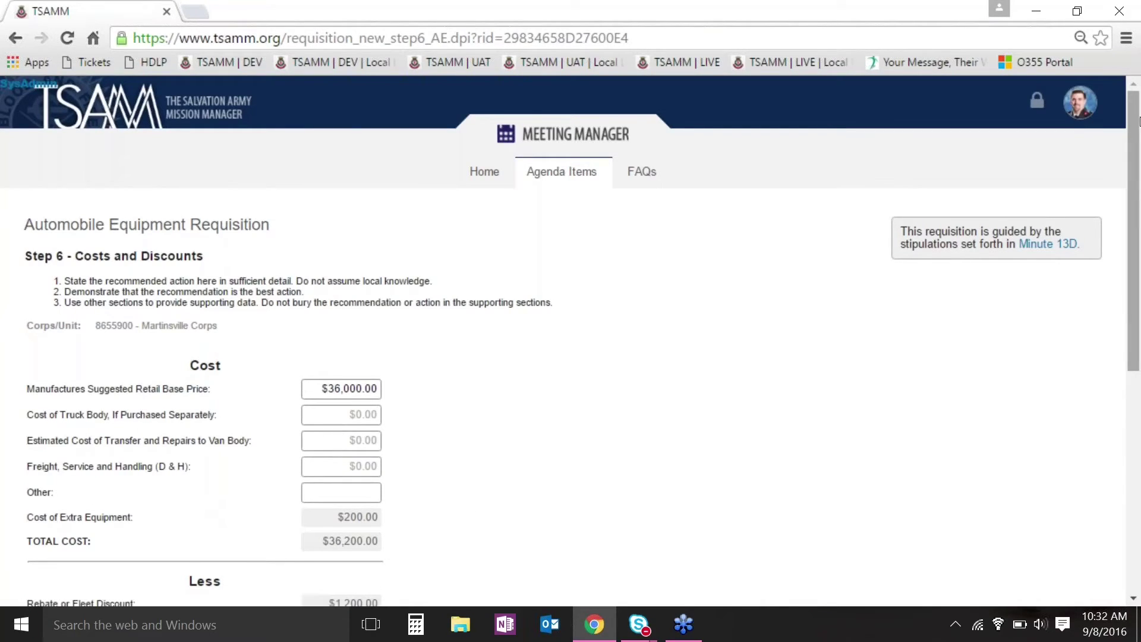
drag(1136, 118, 1136, 312)
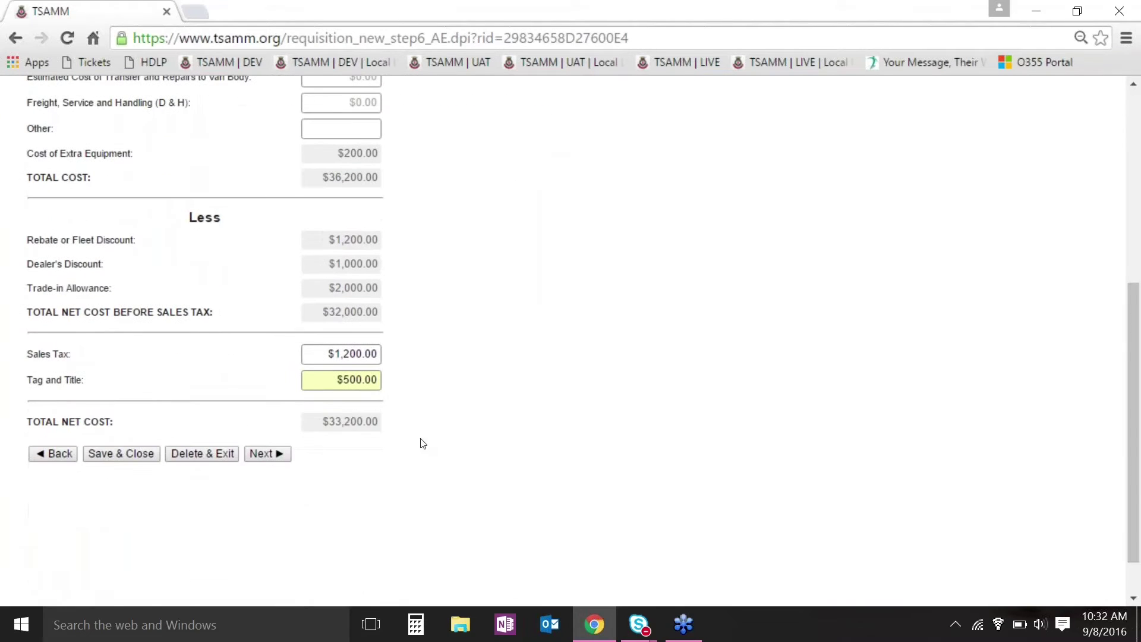
click(262, 456)
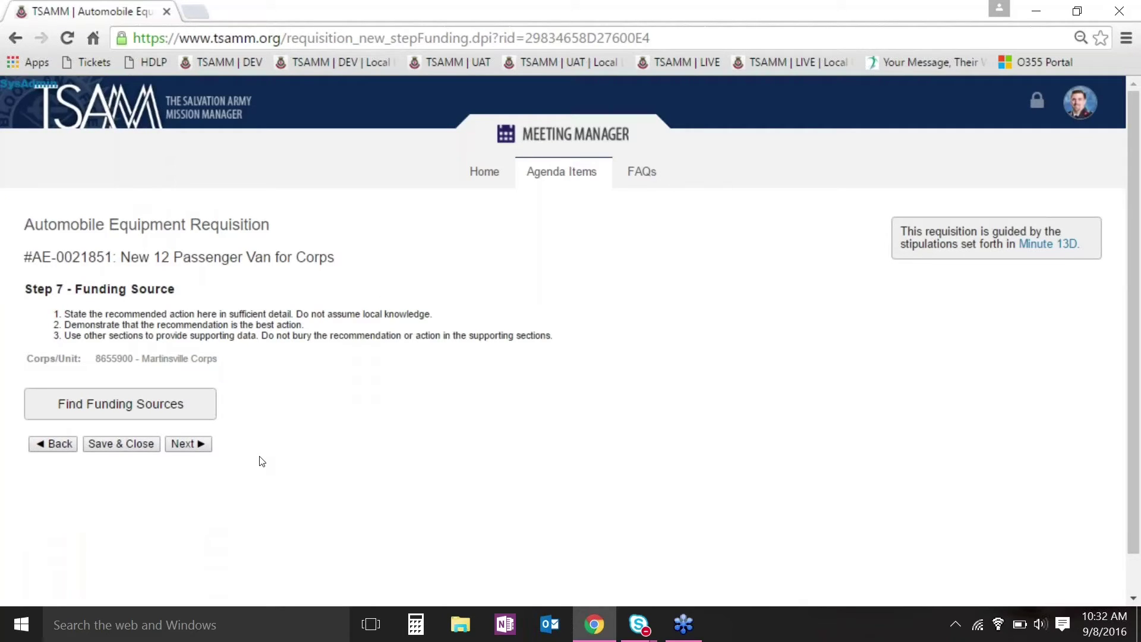
Open the list of funding sources and expand Martinsville Corps to look through its trust, reserve and operating accounts.
click(189, 411)
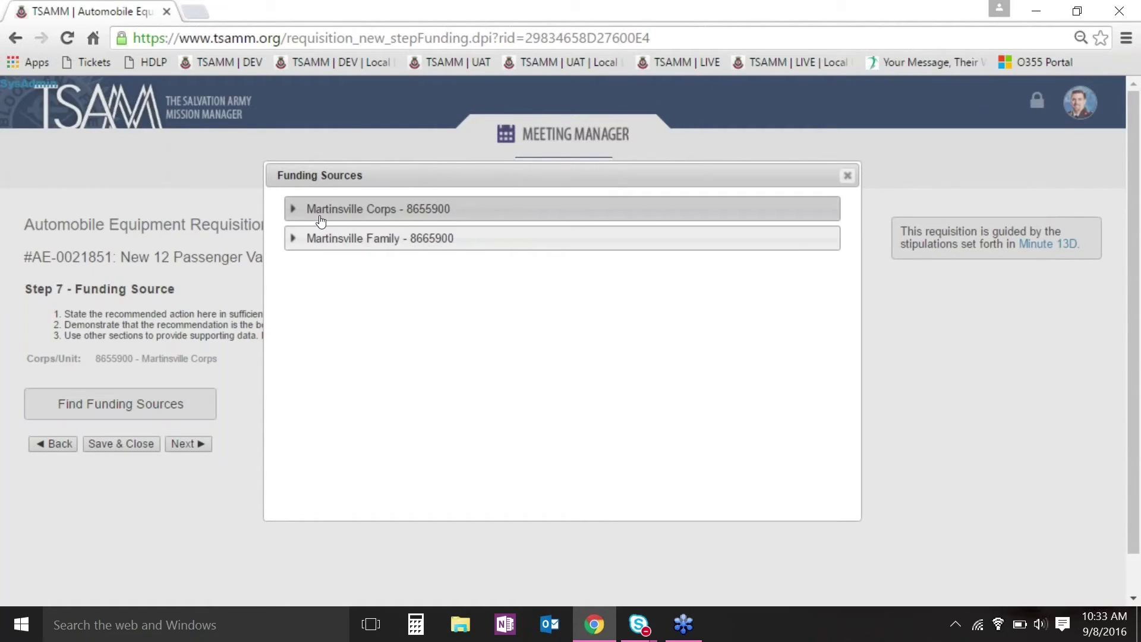
click(320, 217)
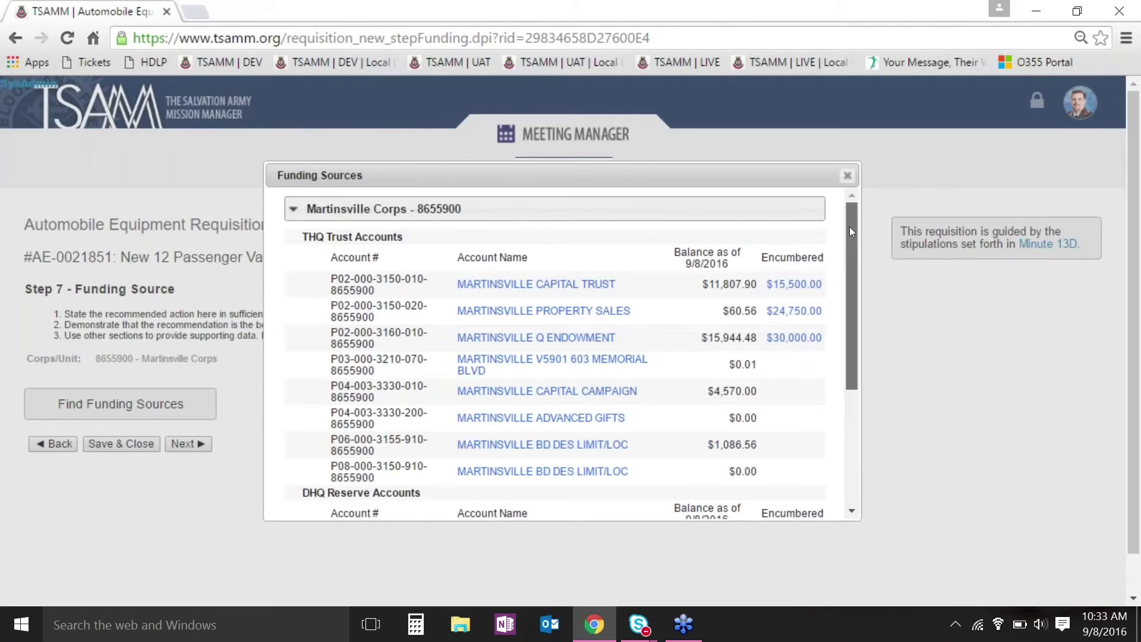
drag(850, 232, 838, 304)
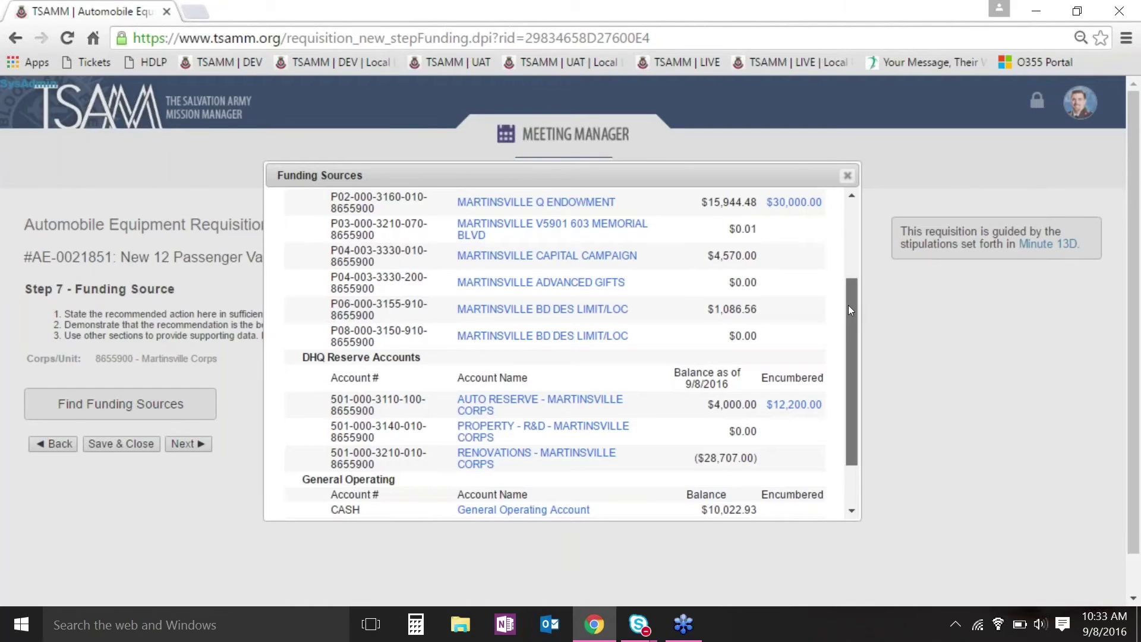
drag(847, 305, 861, 275)
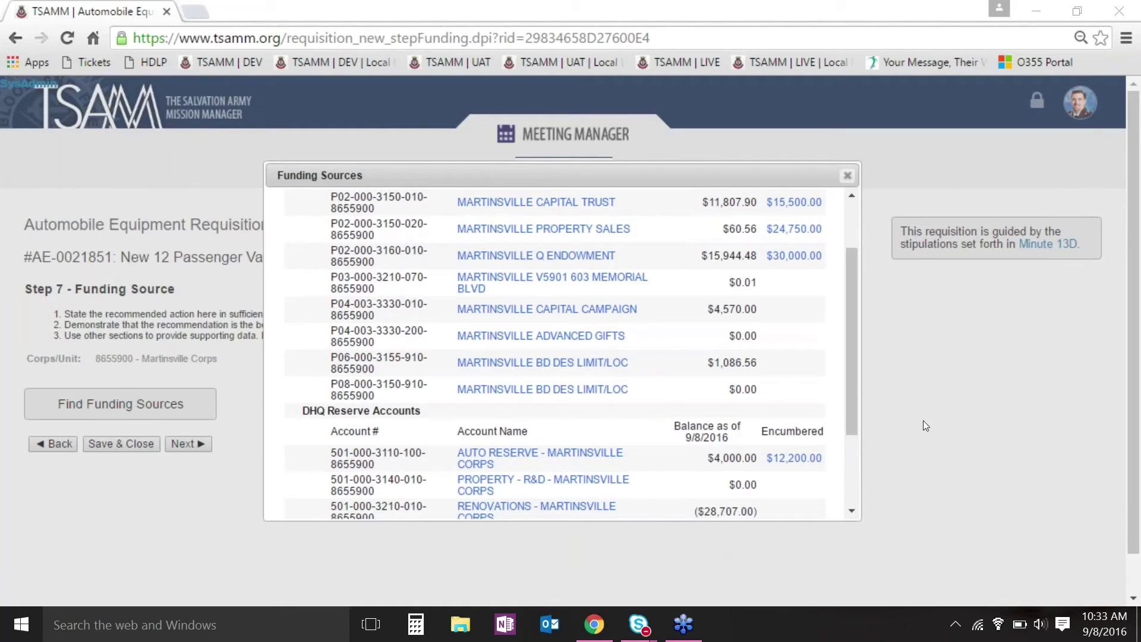
drag(852, 389, 850, 355)
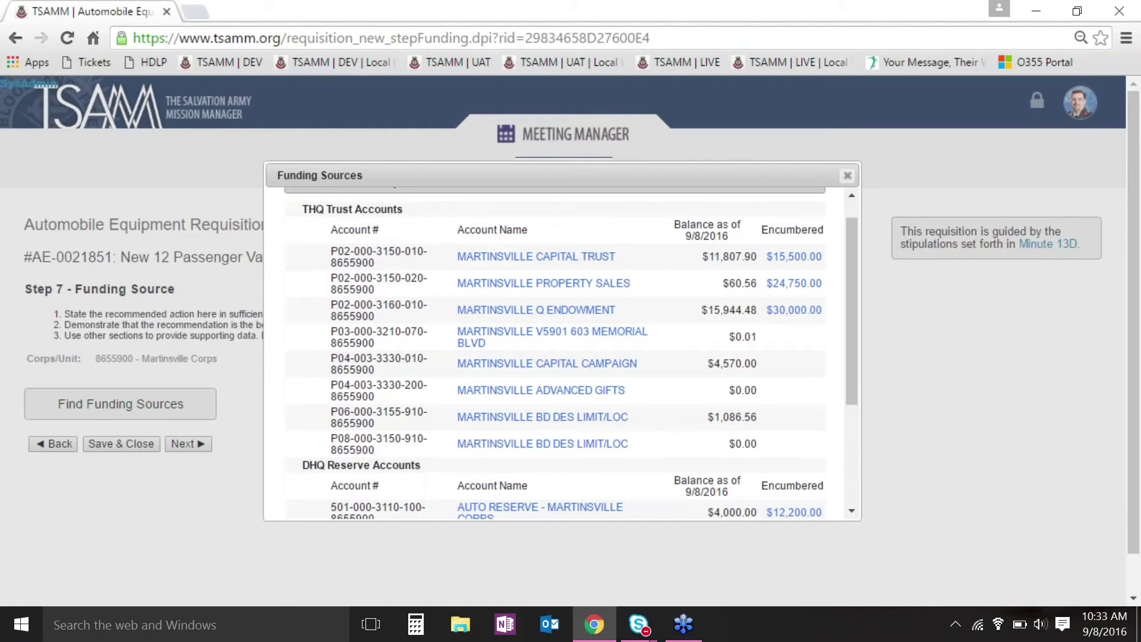
Examine the agenda items that encumber the Martinsville Capital Trust account.
click(783, 259)
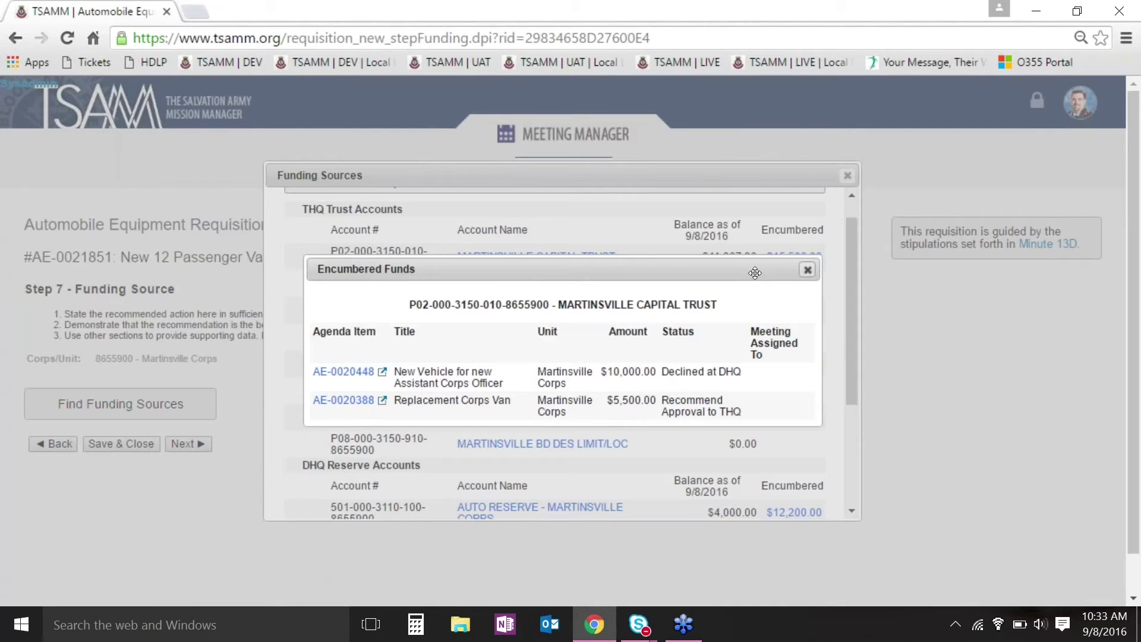
drag(755, 272, 748, 299)
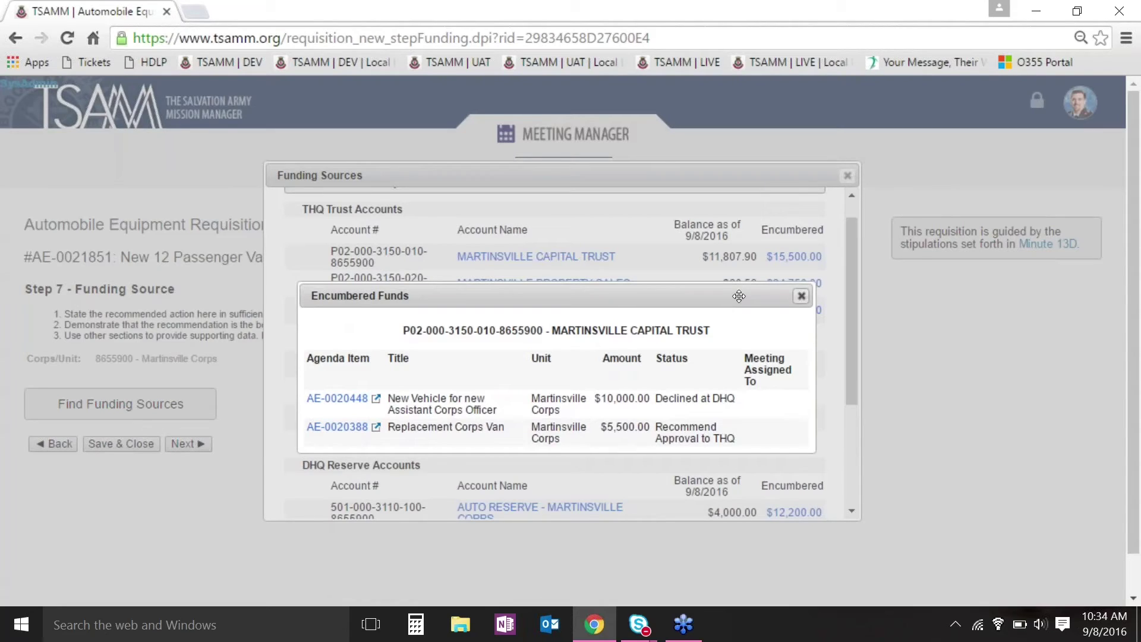
drag(750, 292, 751, 266)
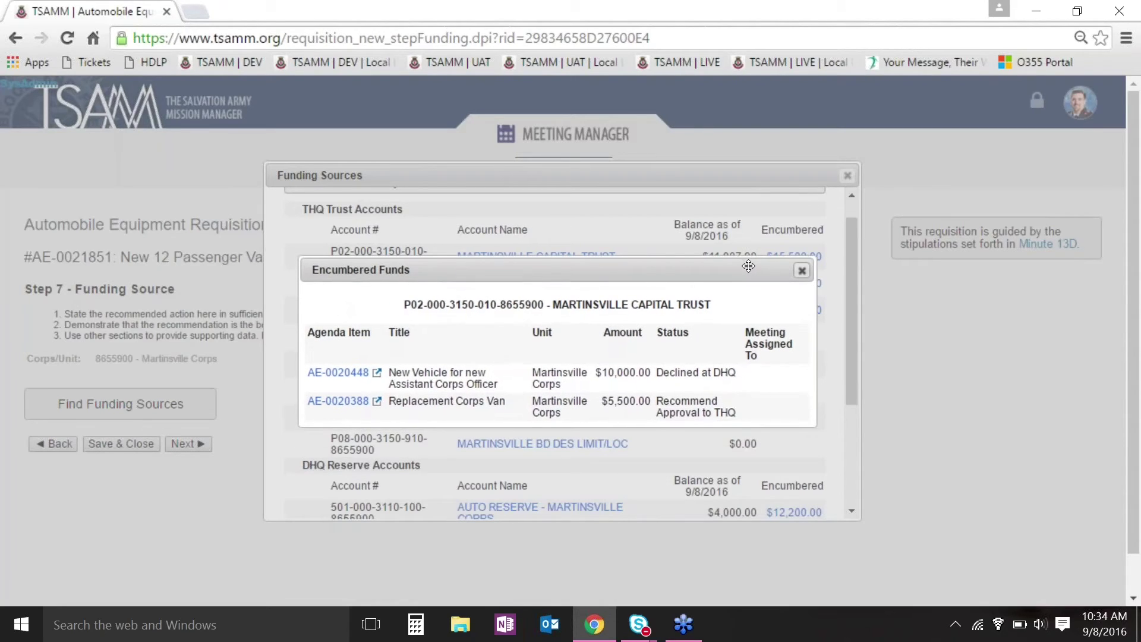
click(803, 272)
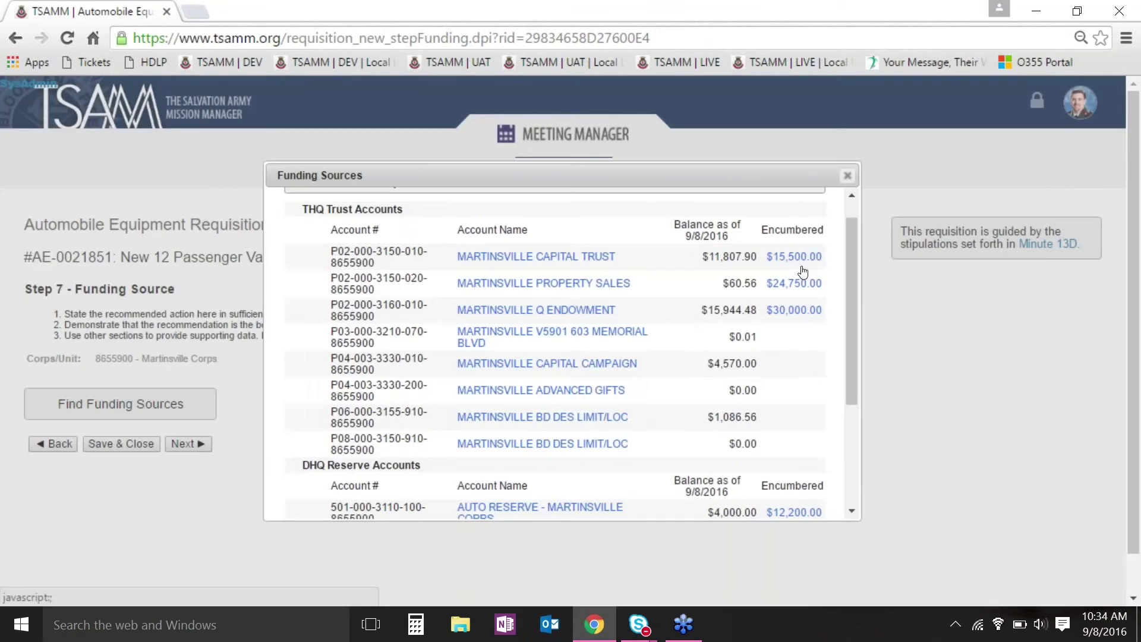
Choose Martinsville Capital Trust as a funding source and request 20,000 from it.
mouse_move(850, 247)
mouse_down()
mouse_move(849, 296)
mouse_move(858, 259)
mouse_up()
click(568, 237)
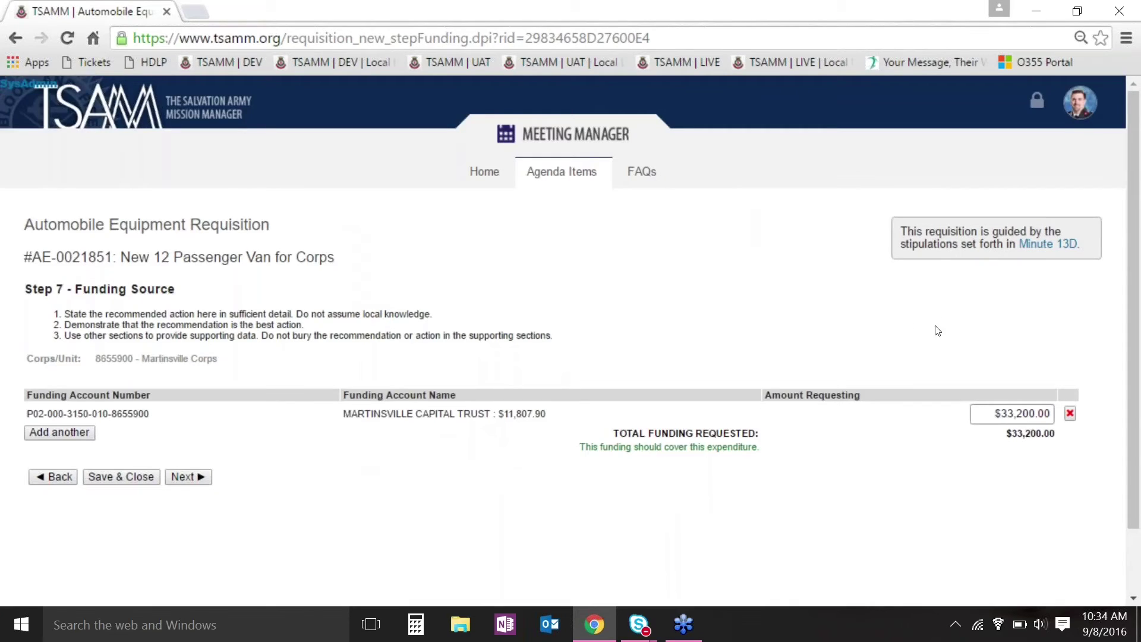
click(998, 414)
text(20,0)
text(00)
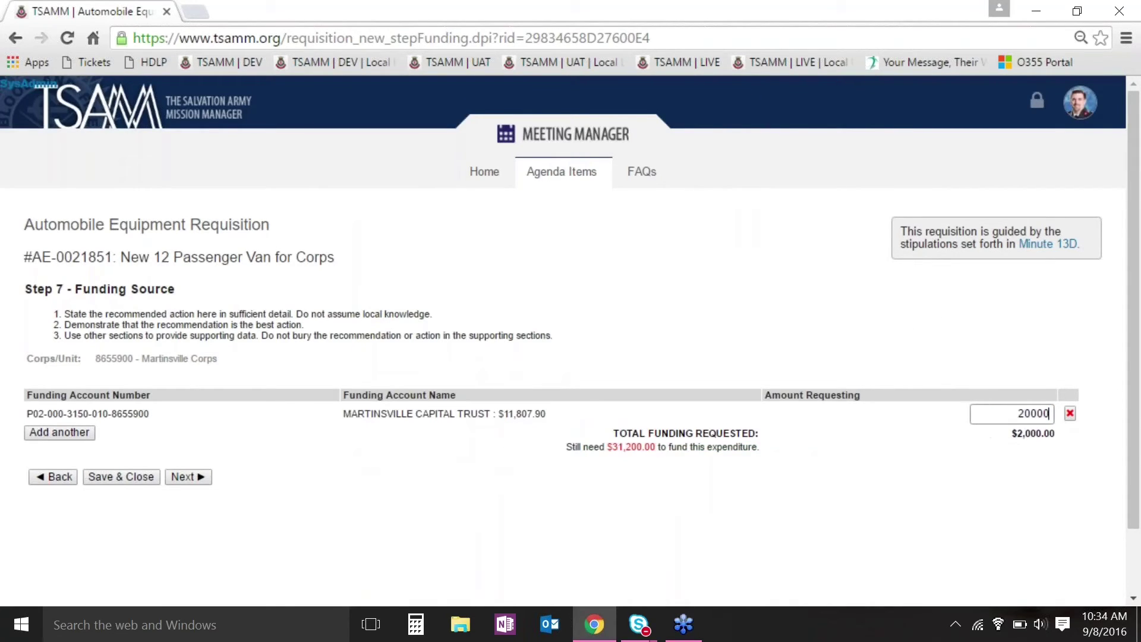
click(1109, 400)
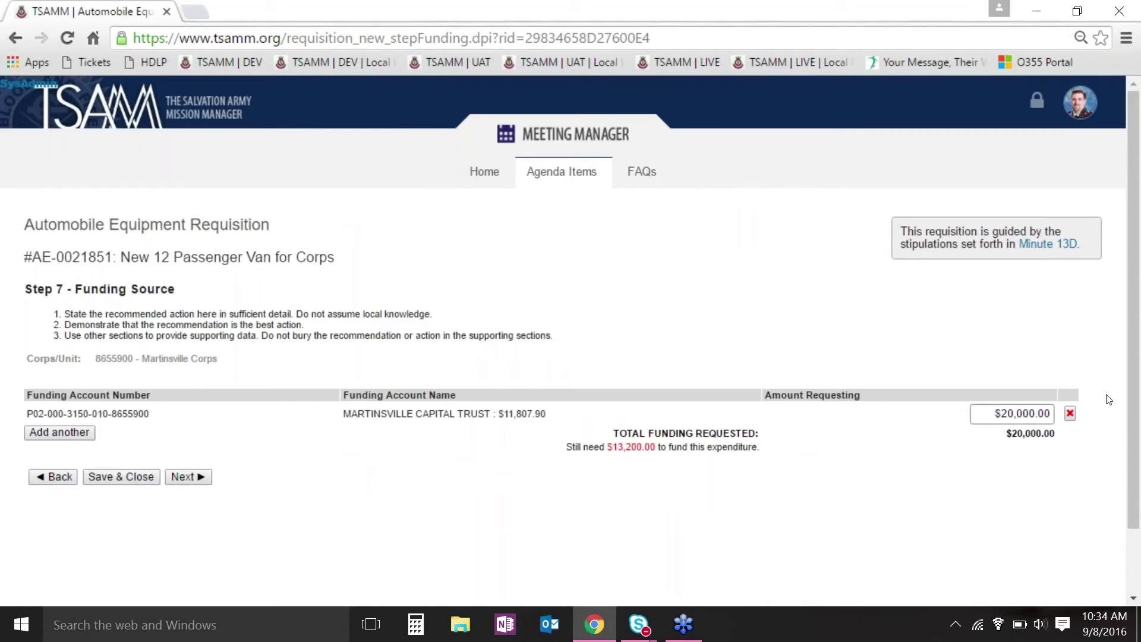
Add Martinsville Capital Campaign as a second funding source and request 10,000 from it.
click(58, 433)
click(351, 210)
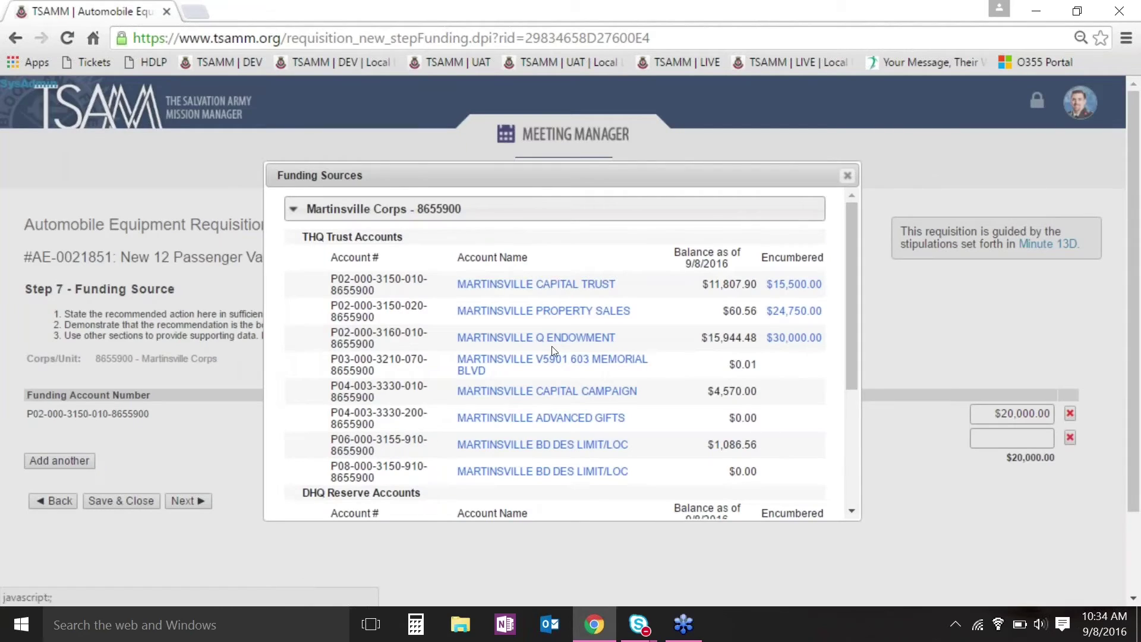
click(575, 392)
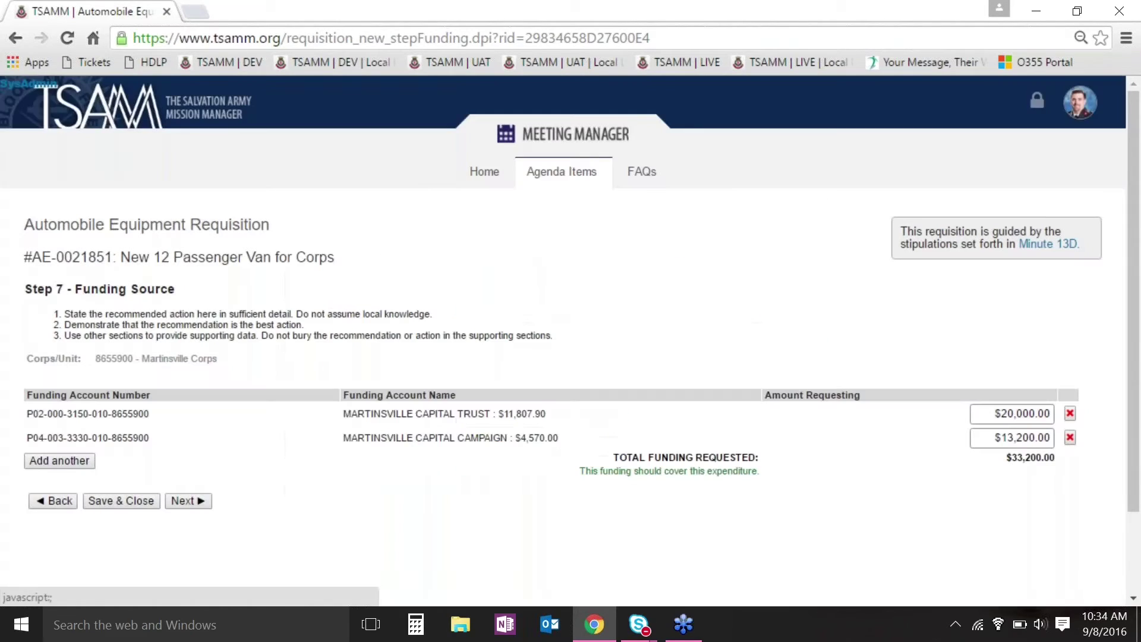
click(989, 443)
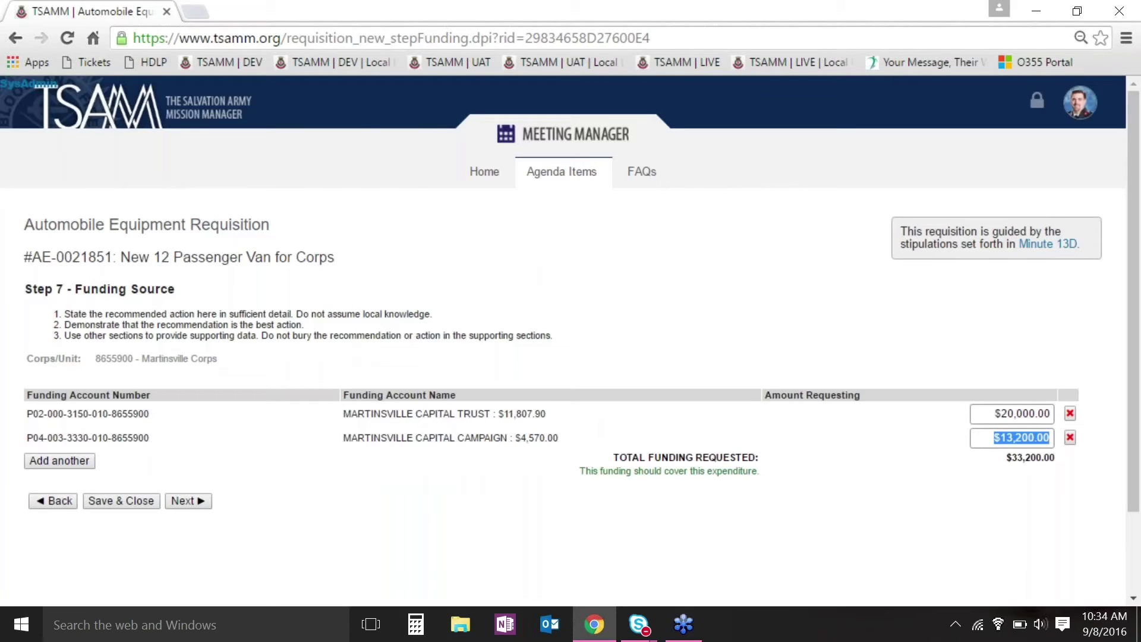
text(1)
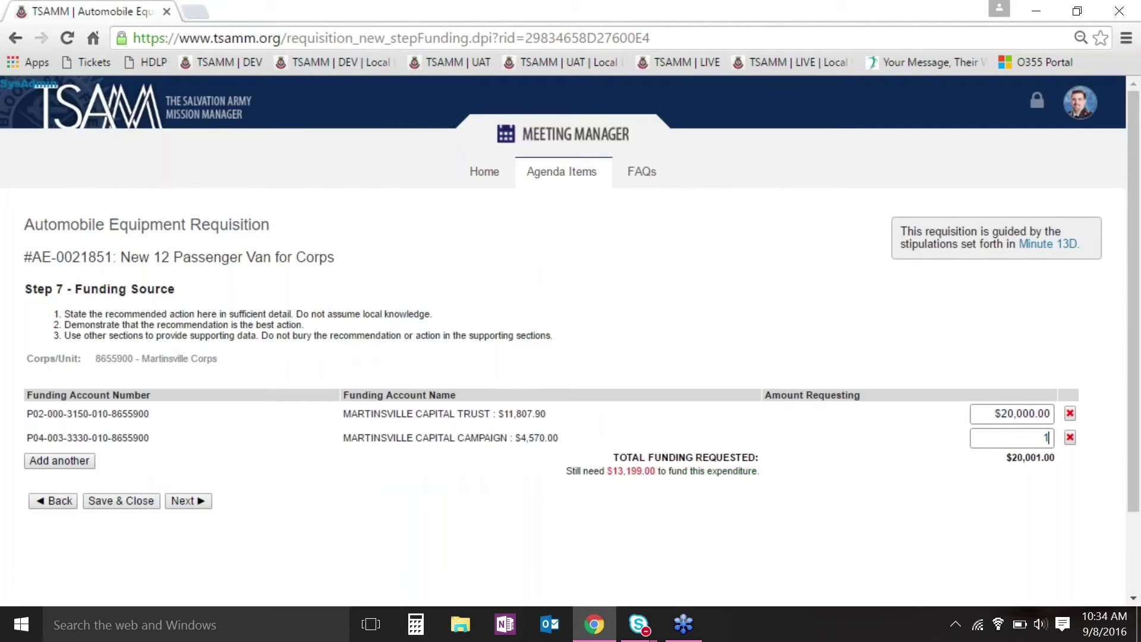
text(0,000000)
key(Tab)
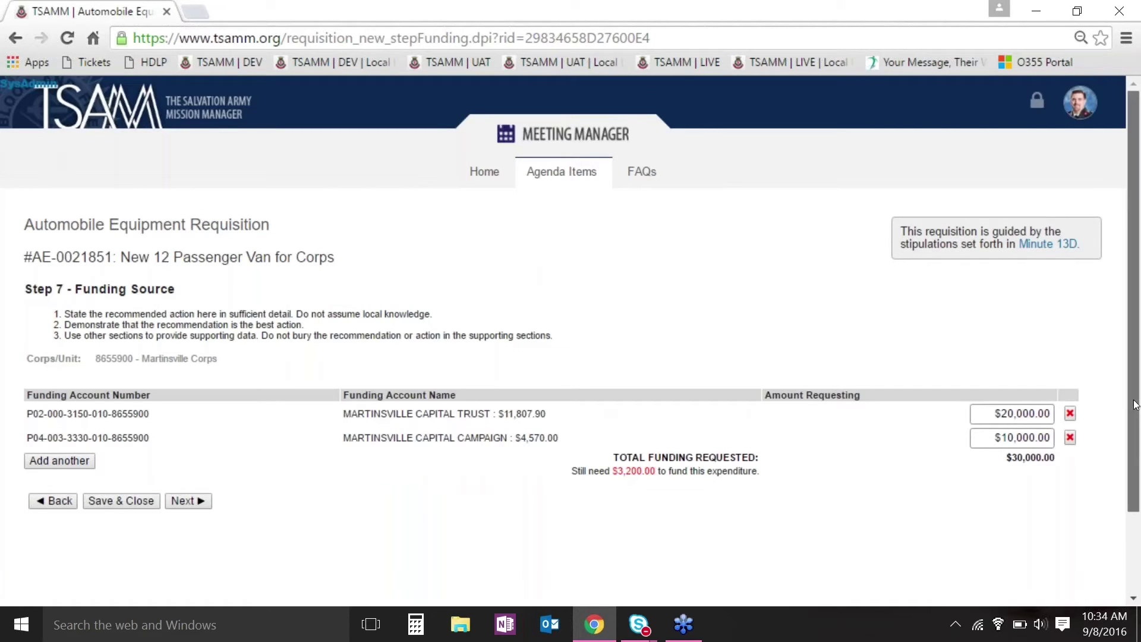
Add a grant from the Martinsville Corps funding sources as a third source to cover the remaining amount.
drag(1133, 405, 1133, 447)
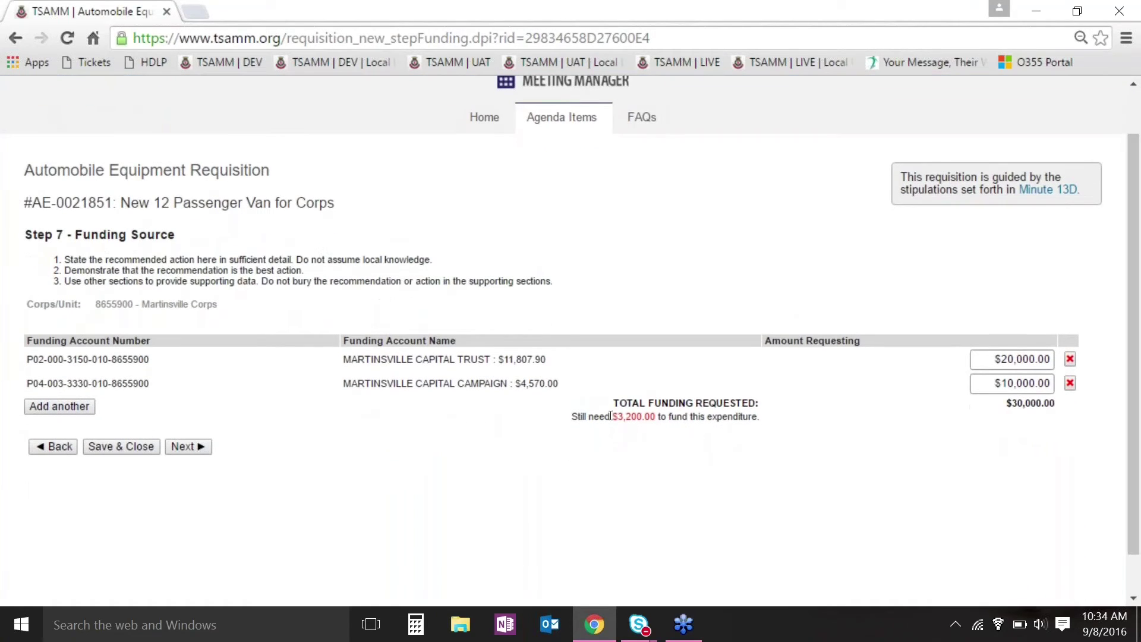
drag(613, 416, 667, 417)
click(656, 433)
click(65, 407)
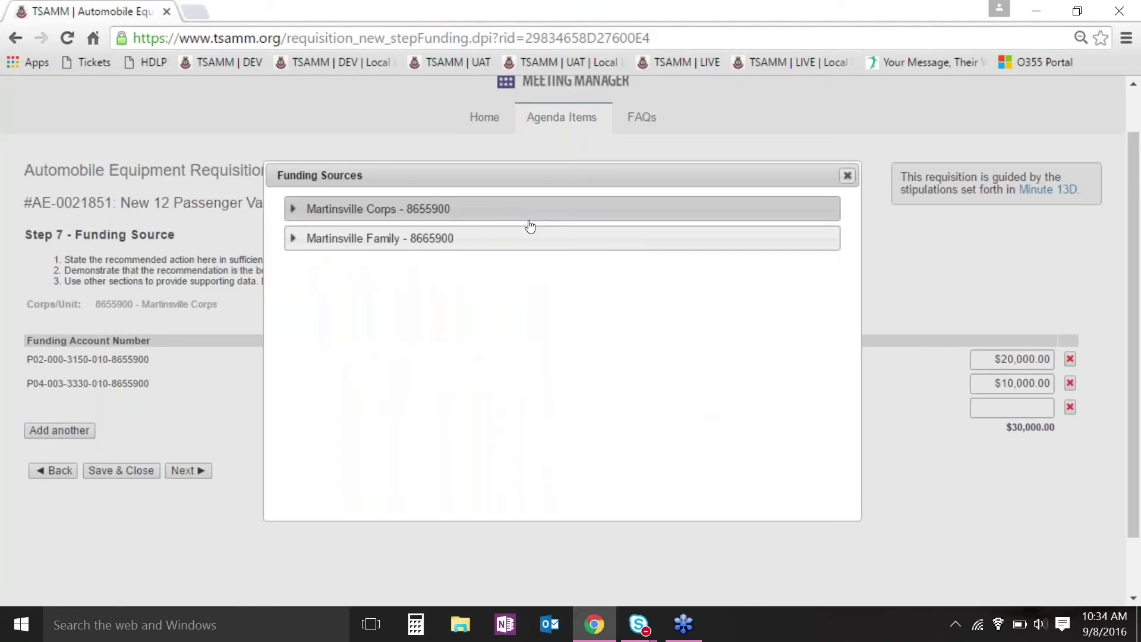
click(561, 222)
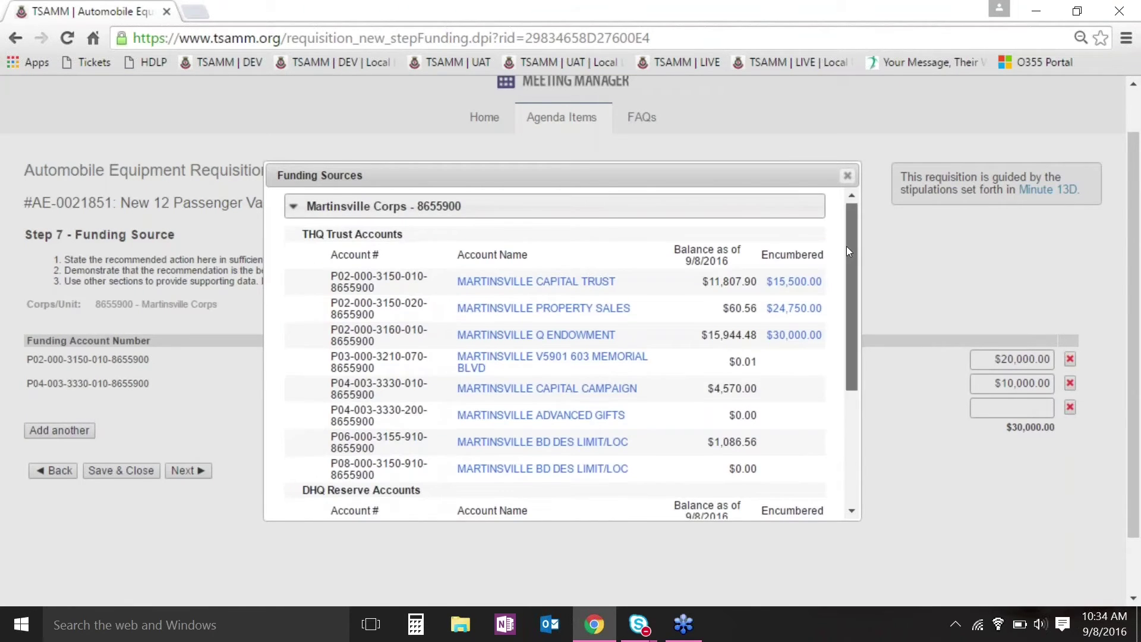
drag(847, 246, 848, 357)
click(526, 474)
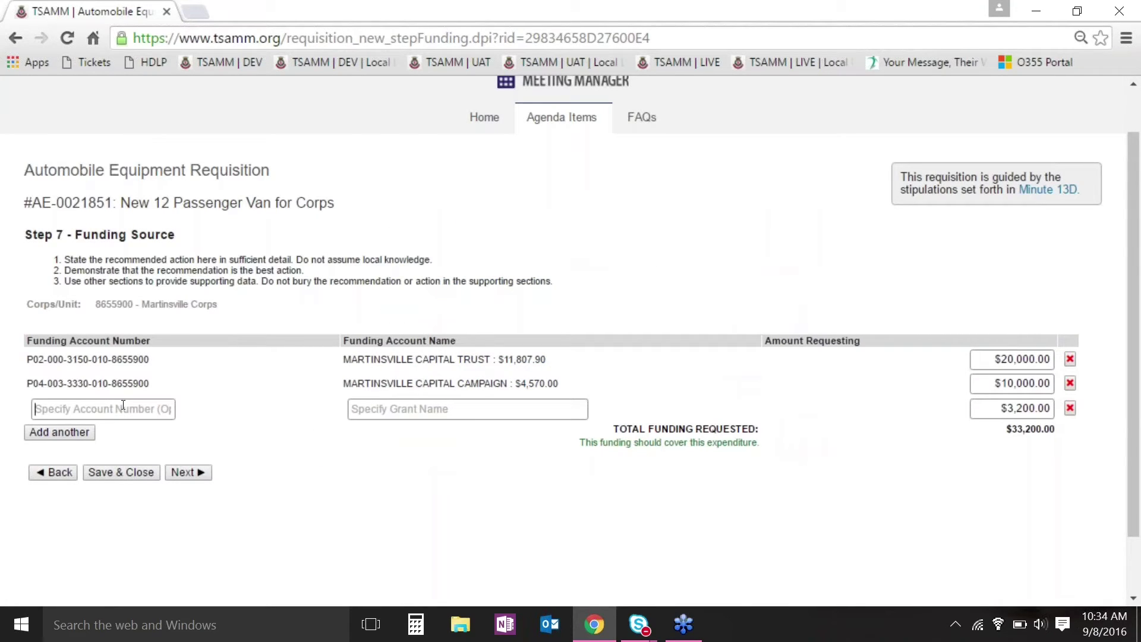
Name the grant City of Martinsville Grant, leave its account number blank, and continue to Attach Supporting Documents/Files.
key(Tab)
text(CHE)
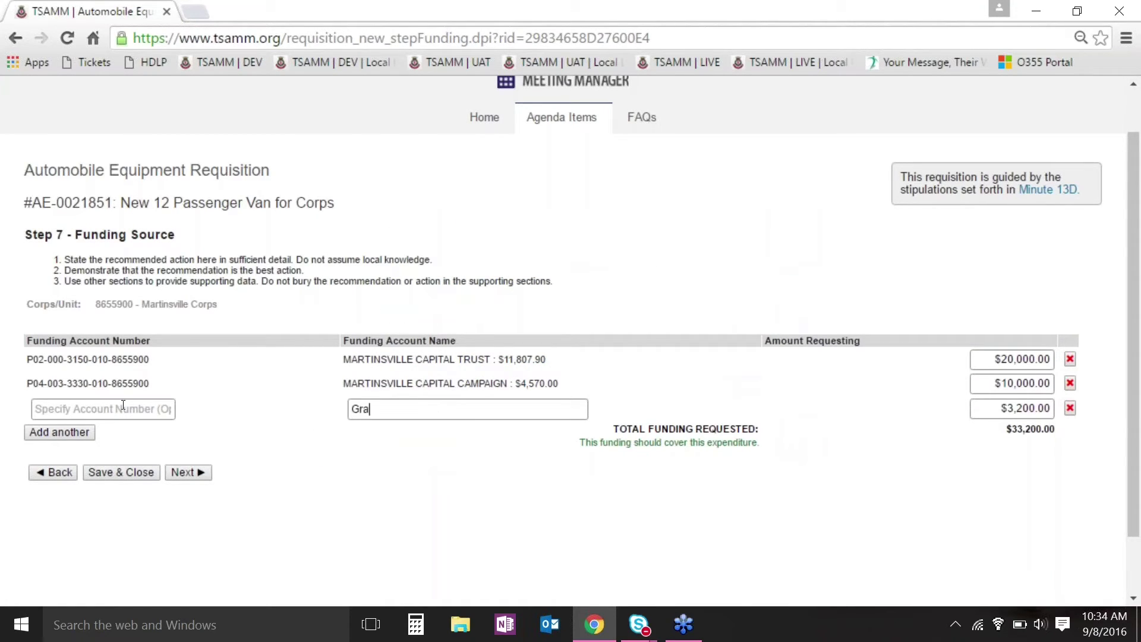
key(BackSpace)
key(BackSpace)
text(ity of Martinsville Grant)
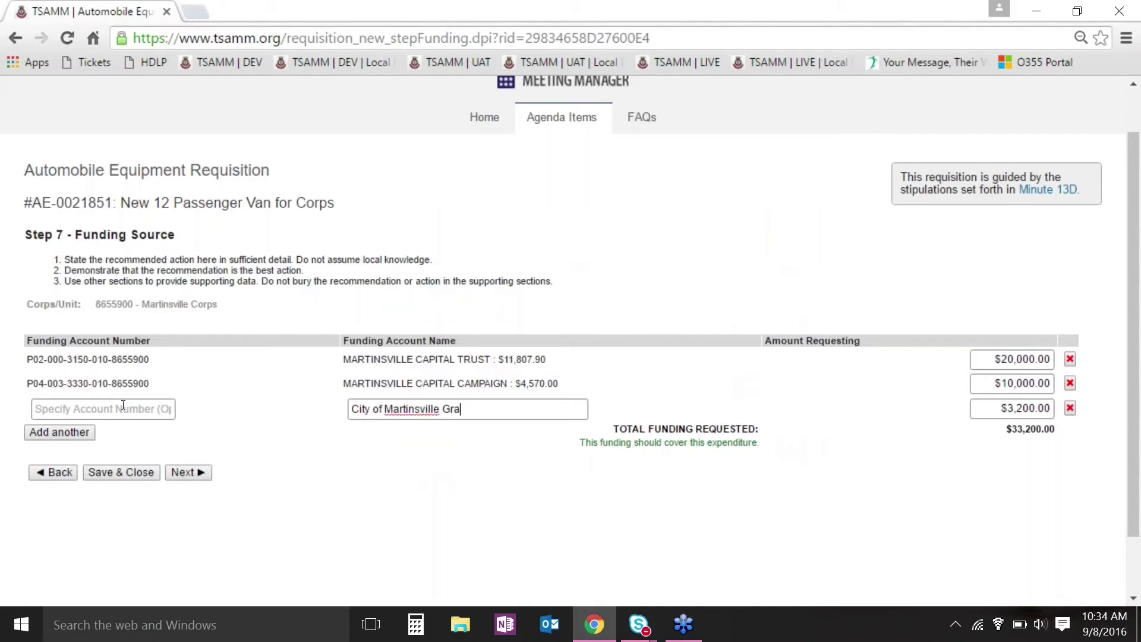
key(Tab)
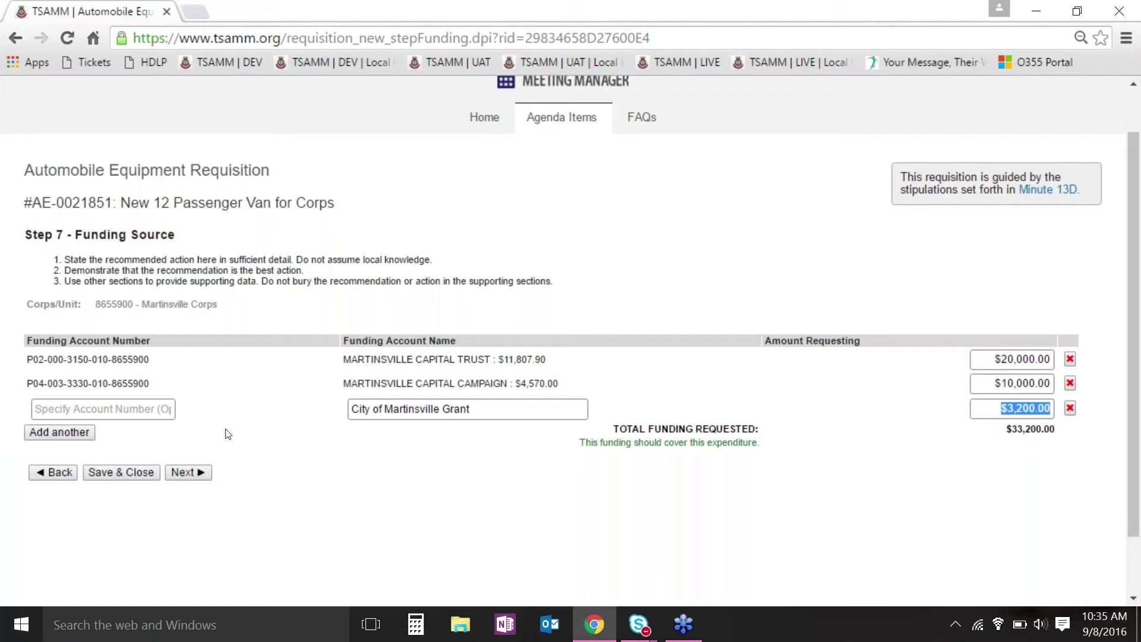
click(191, 471)
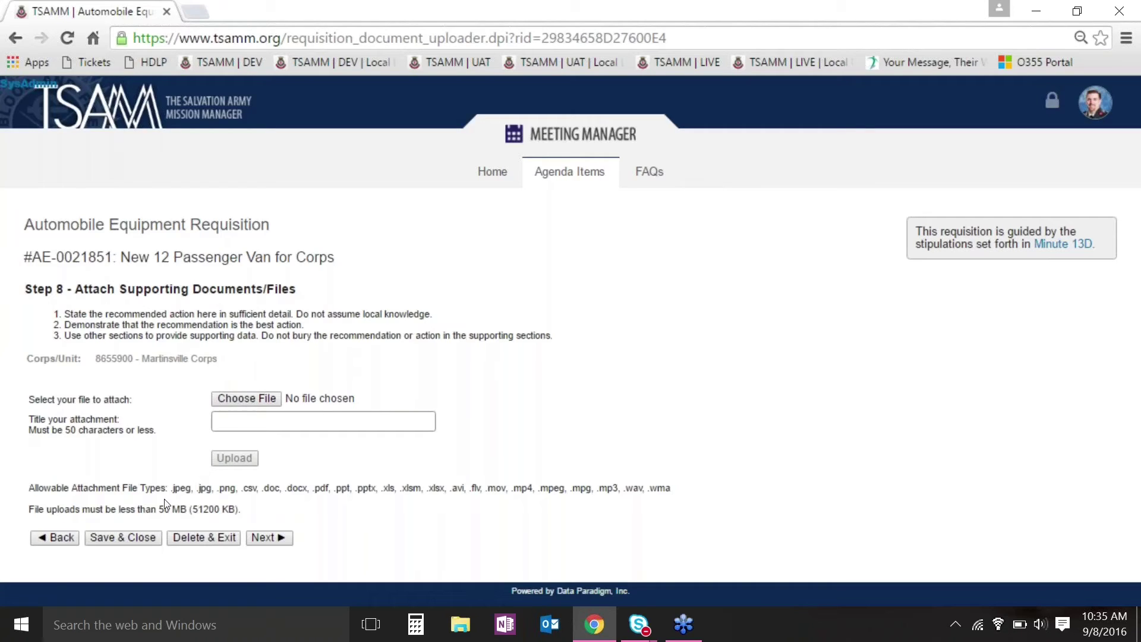
drag(159, 509, 185, 509)
click(254, 507)
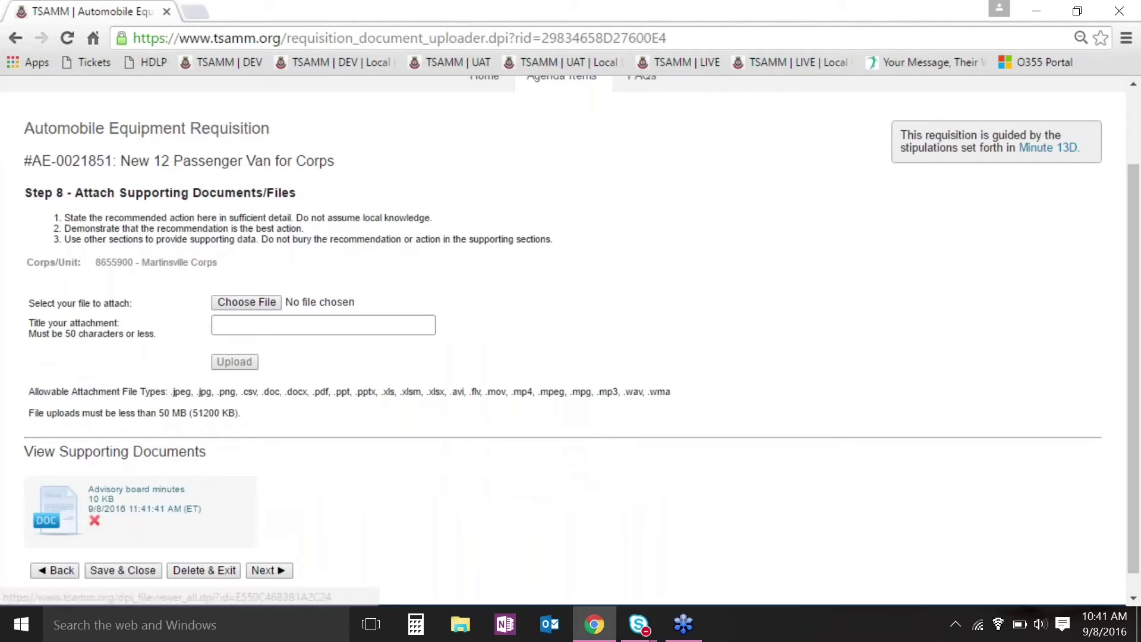
Upload Advisory Board Minutes.docx from the DemoDocs folder as a supporting document titled Dealer Invoice.
click(270, 303)
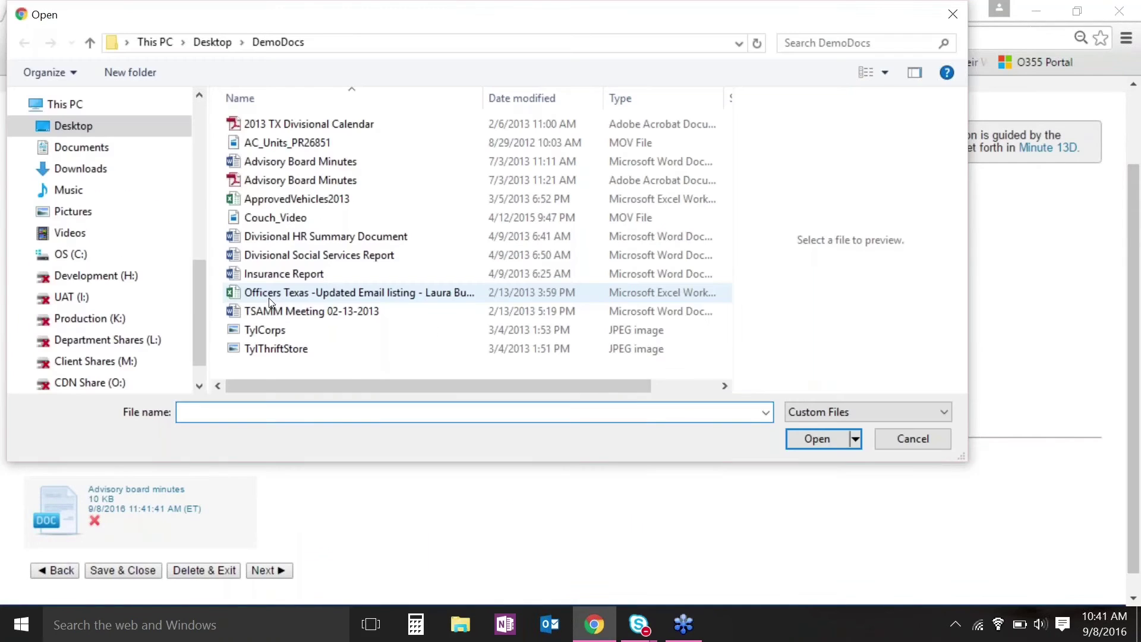
double_click(326, 166)
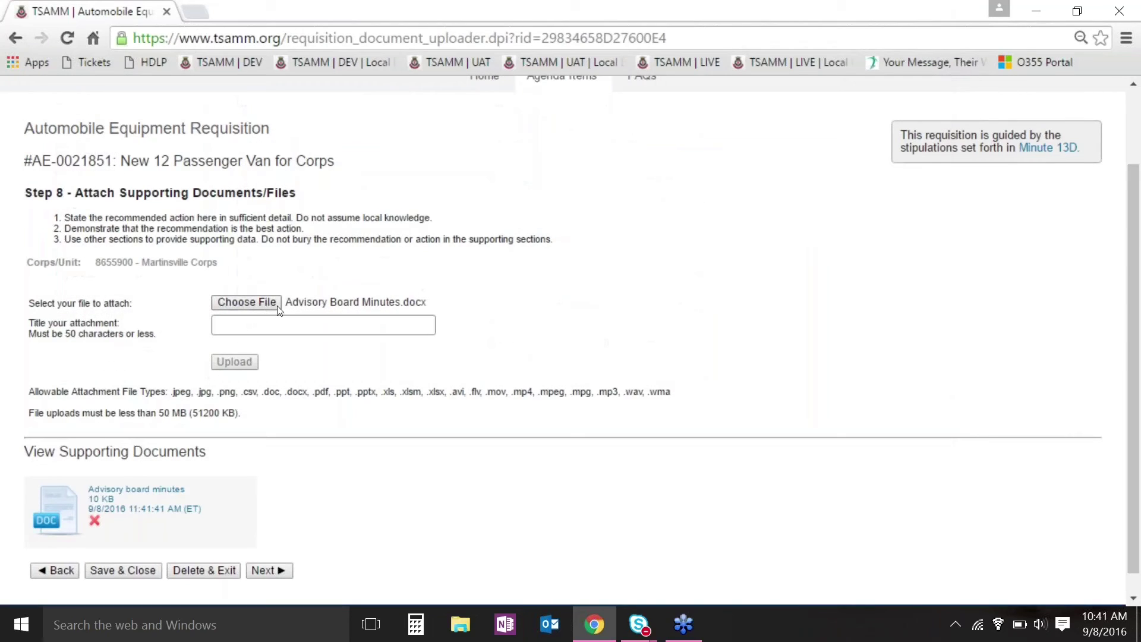
key(Tab)
text(Deal)
key(Down)
key(Return)
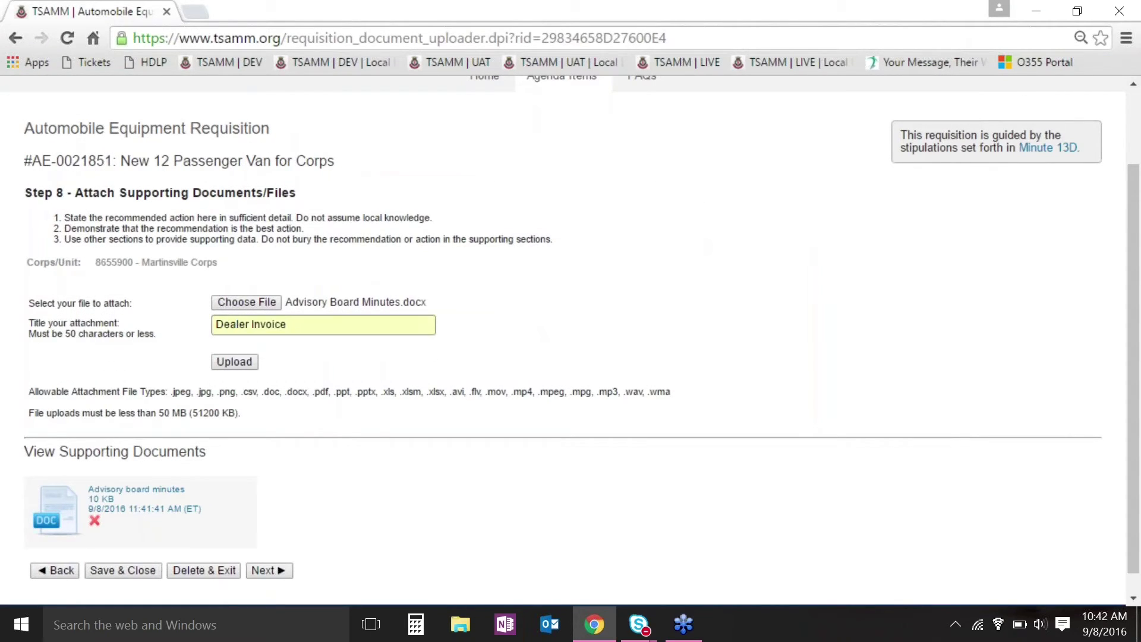
click(244, 360)
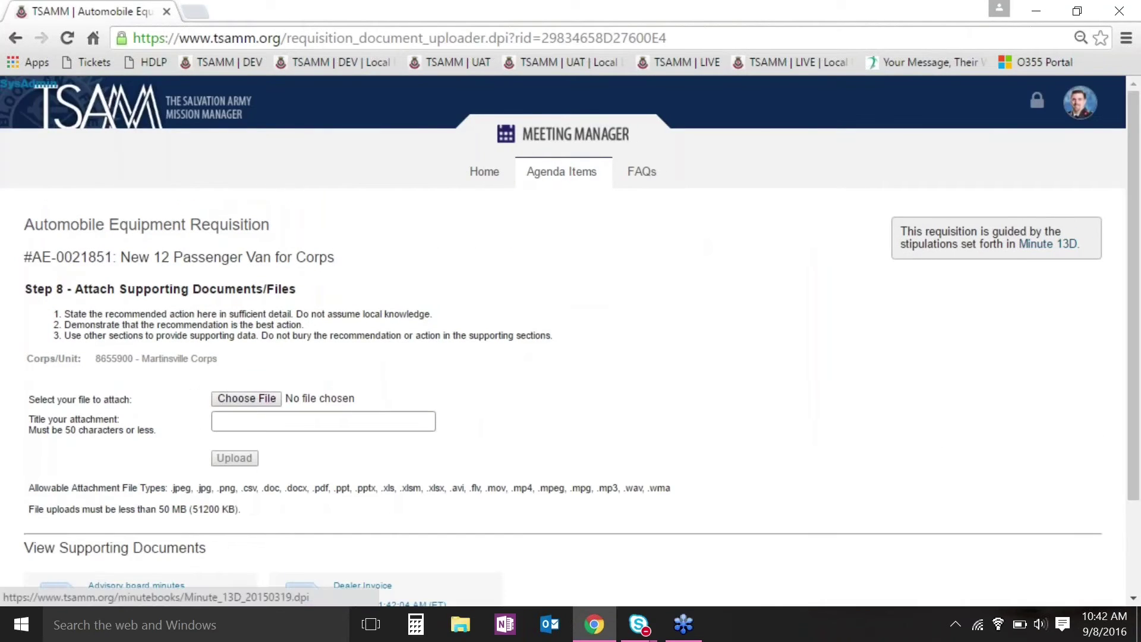
Remove the Dealer Invoice attachment from the requisition's supporting documents.
drag(1136, 115, 1135, 208)
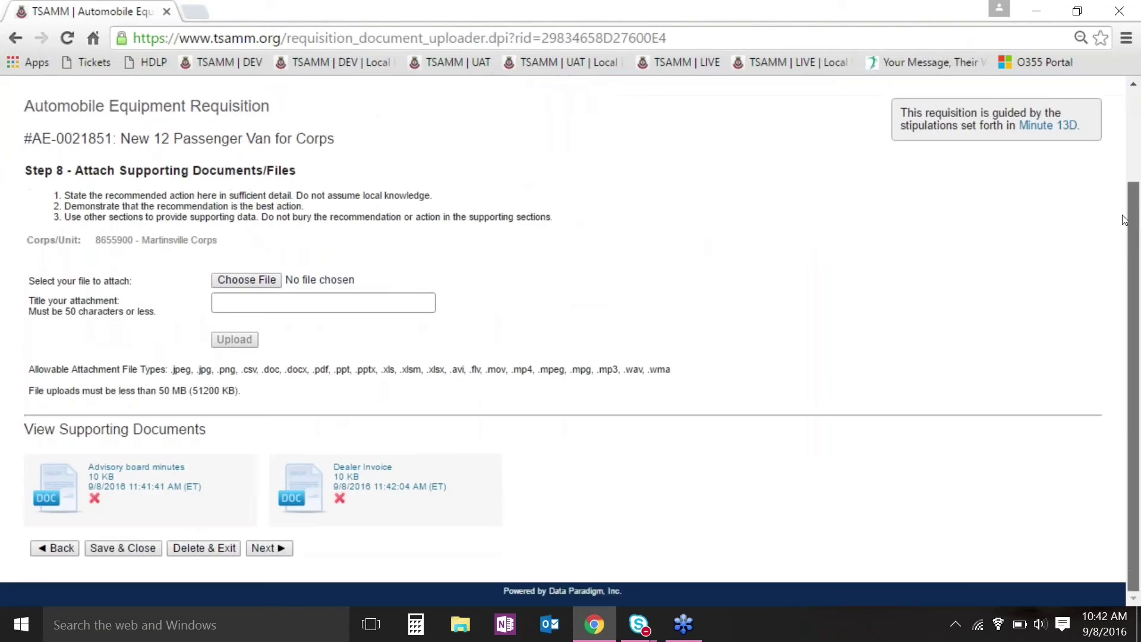
click(339, 498)
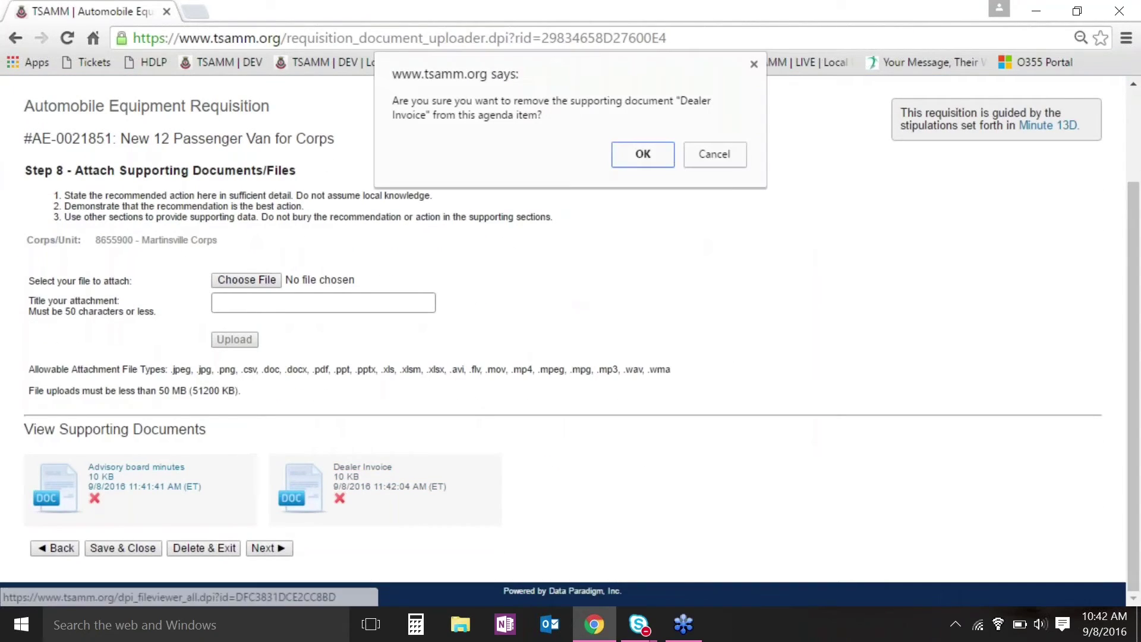
click(643, 154)
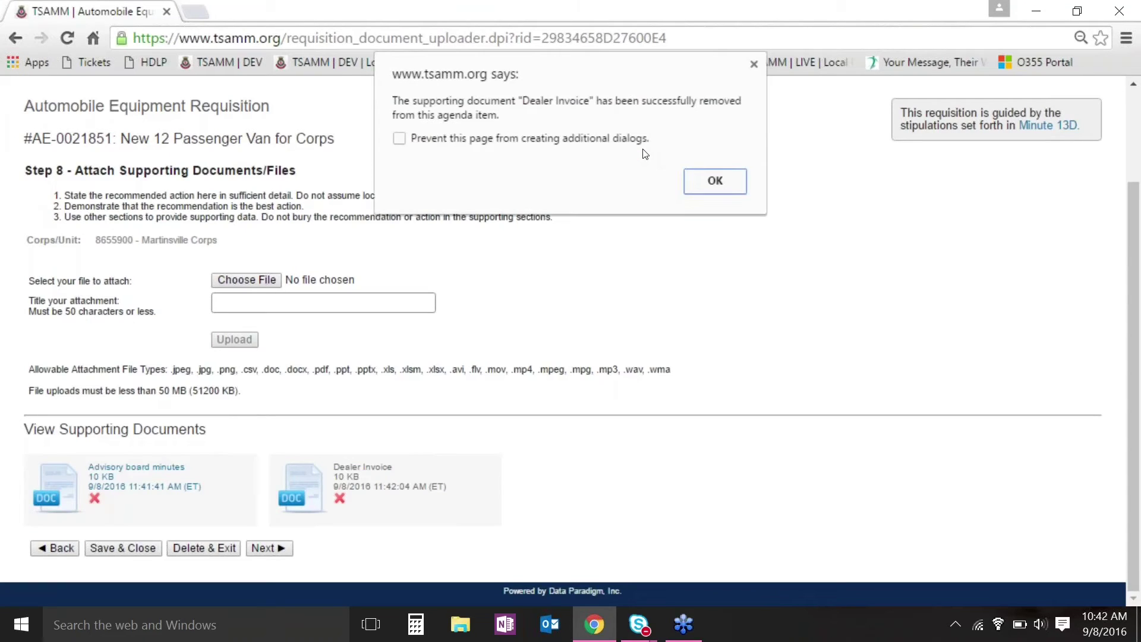
click(720, 182)
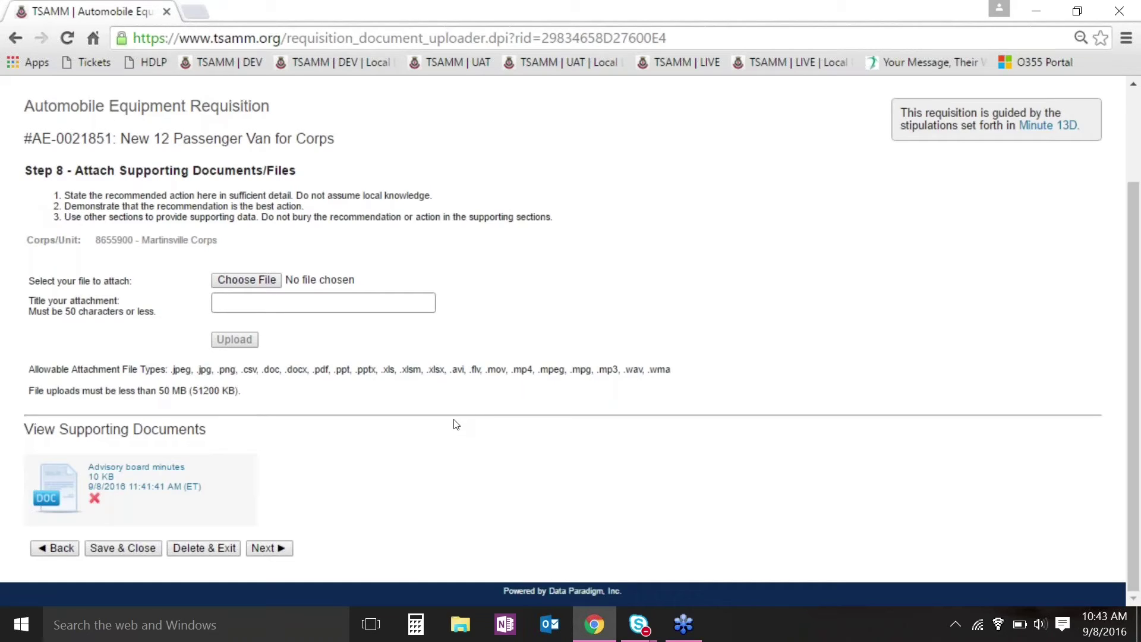
Continue to External Web References, and search Google for martinsville va chevy dealership in a new browser tab.
click(282, 548)
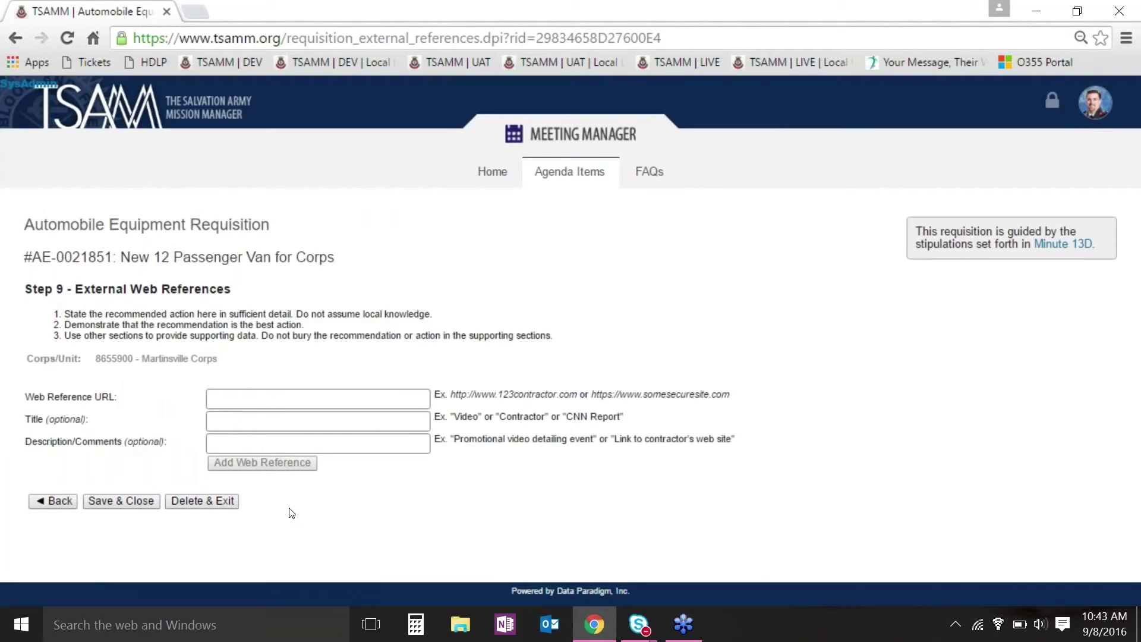
click(198, 11)
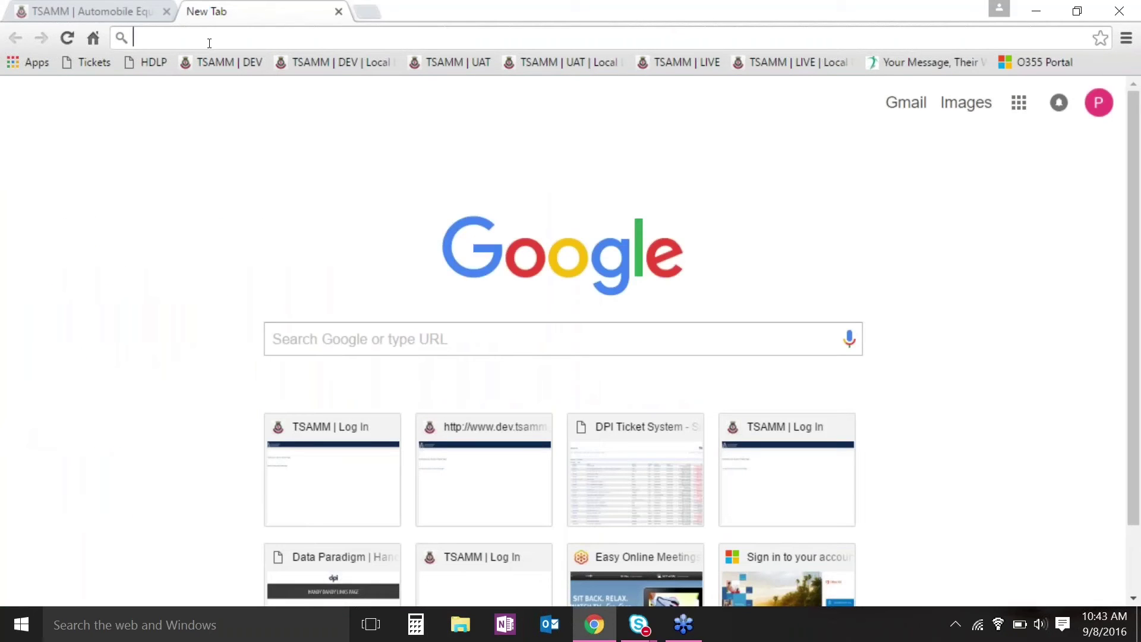
text(martinville)
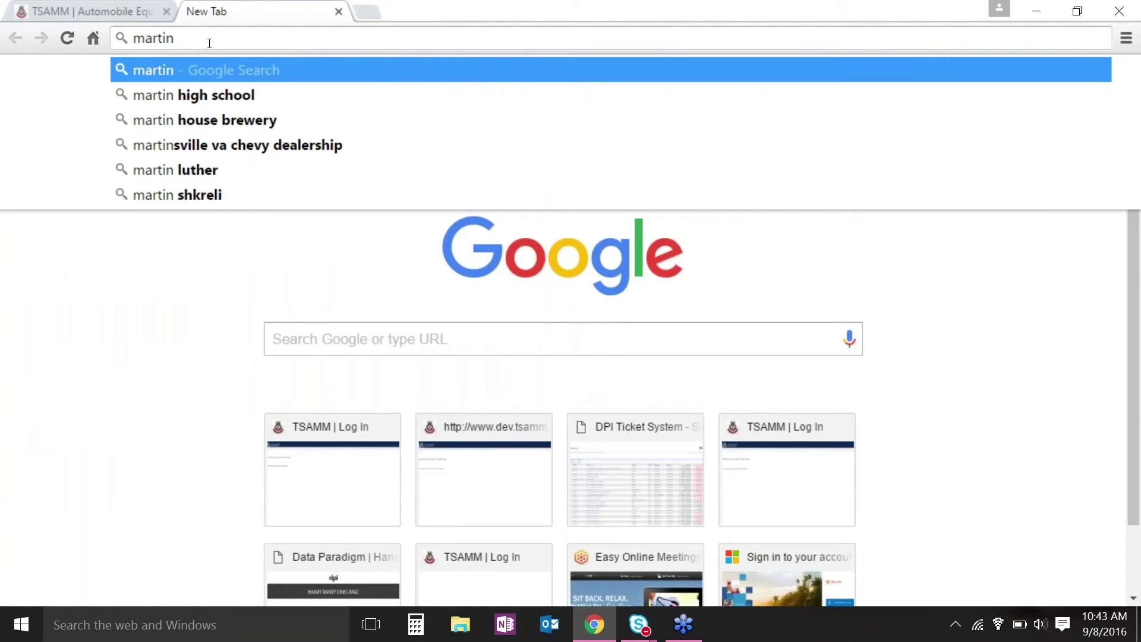
key(BackSpace)
key(BackSpace)
key(BackSpace)
key(BackSpace)
key(BackSpace)
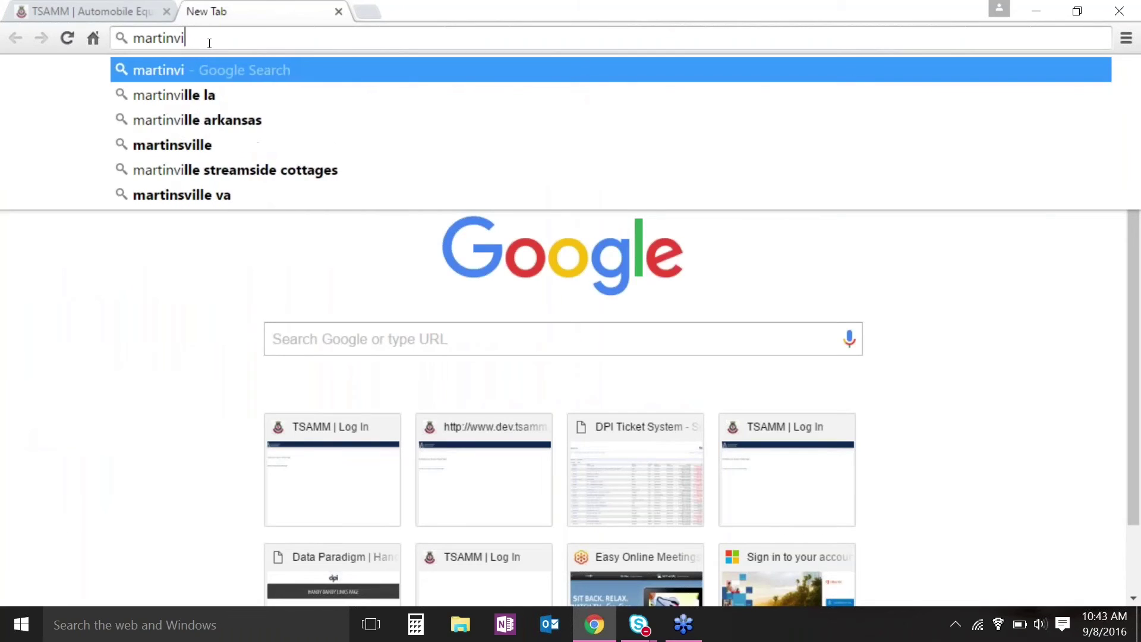
text(sville)
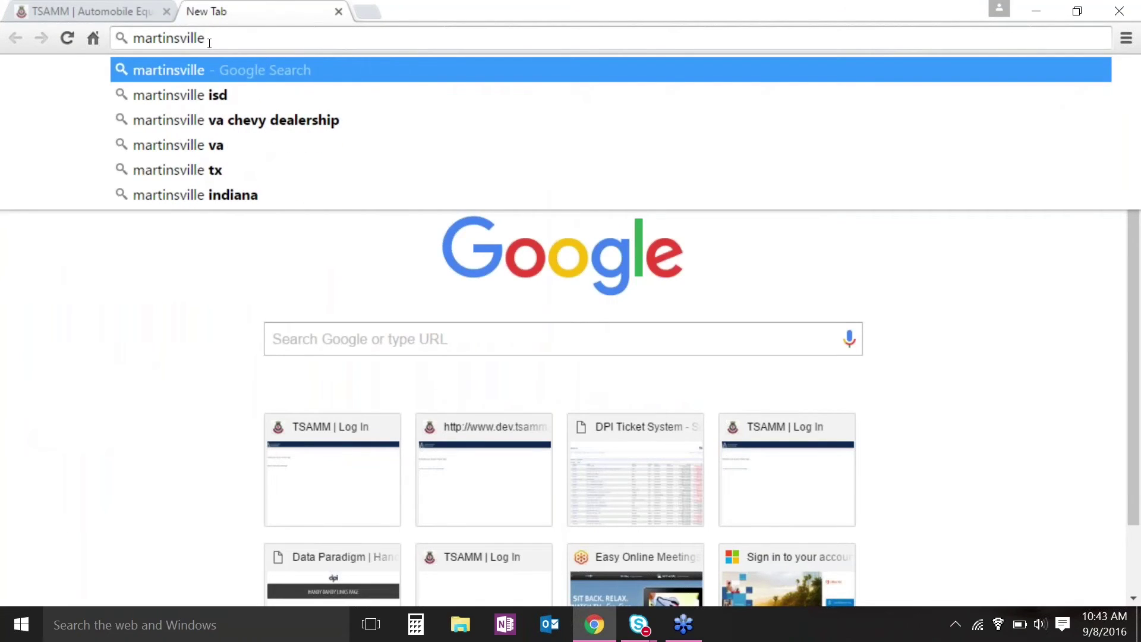
key(Down)
key(Down)
key(Down)
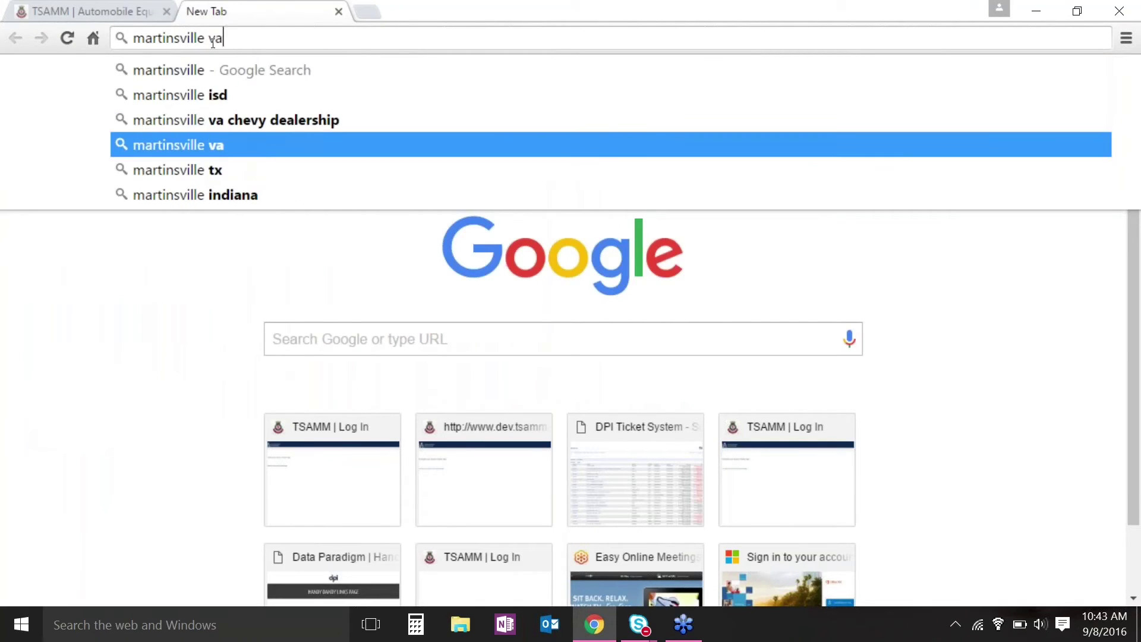
click(258, 128)
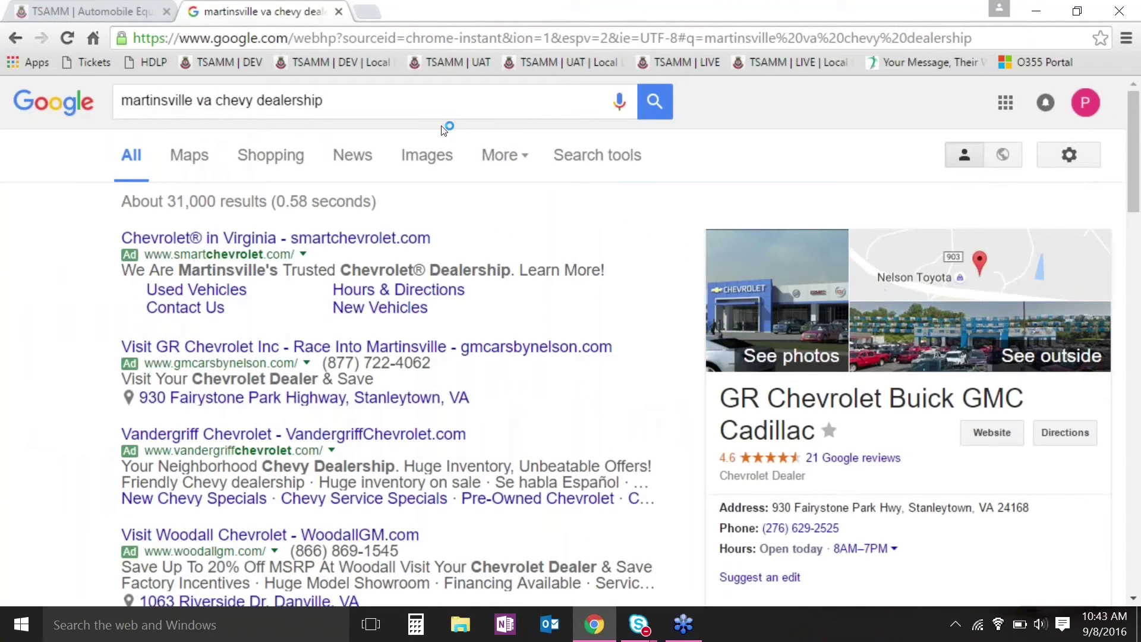
Open the Woodall Chevrolet website from the search results and copy its web address.
click(285, 536)
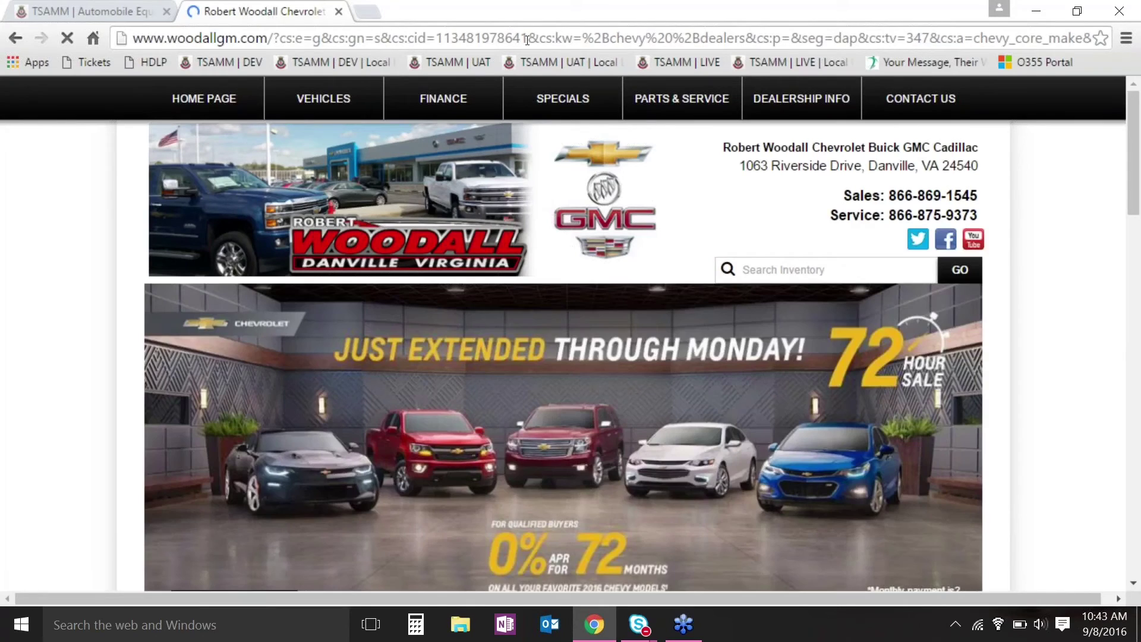
click(530, 38)
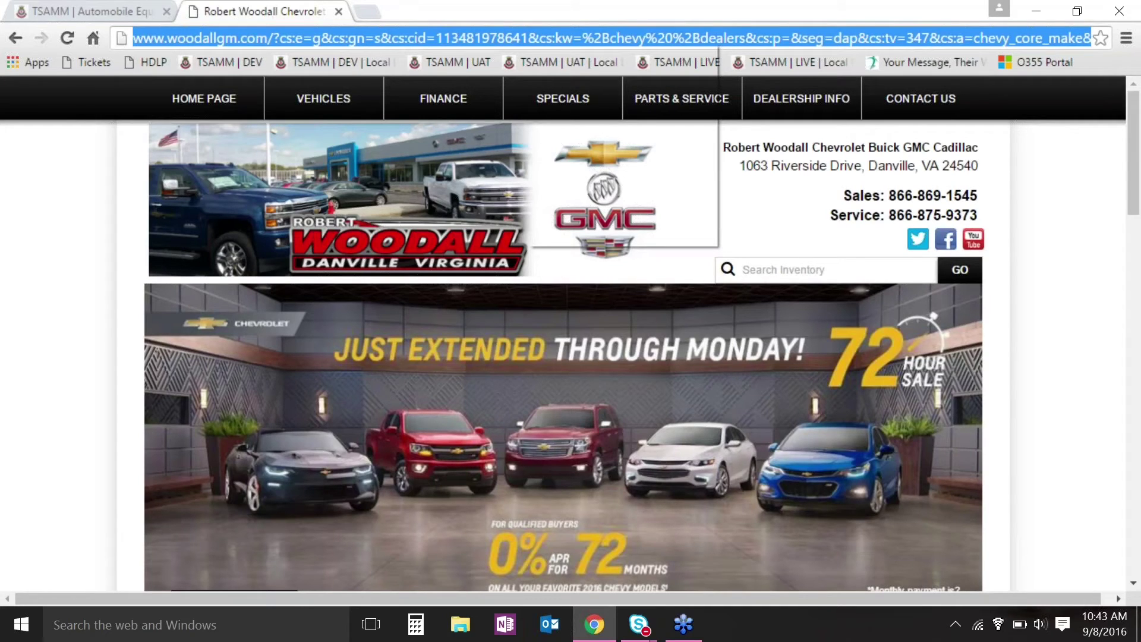
right_click(527, 41)
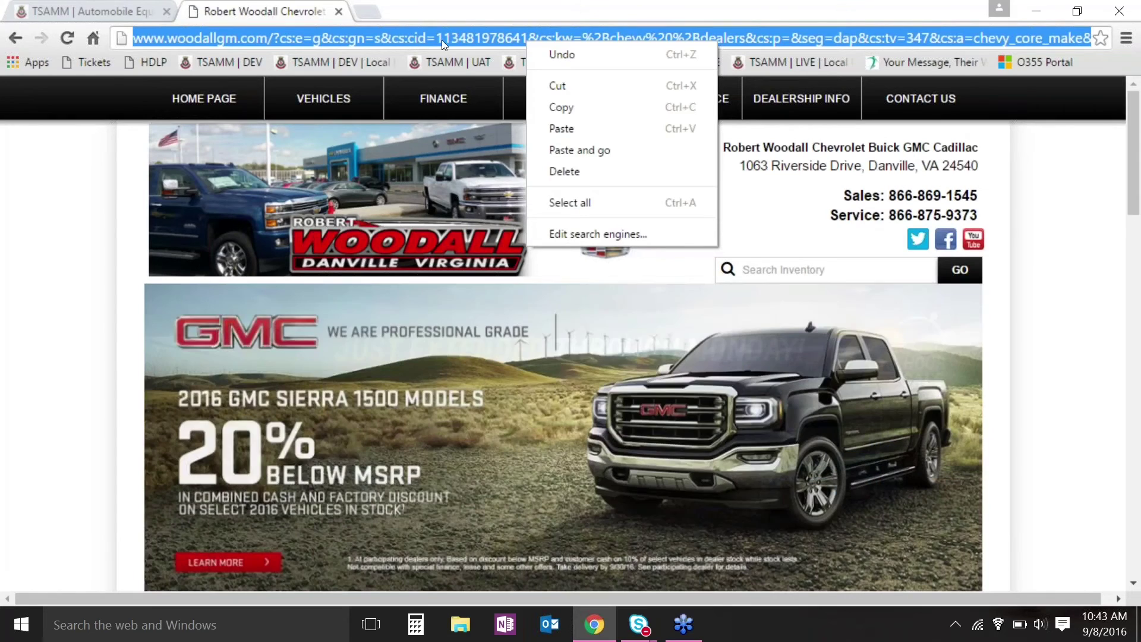
click(598, 106)
mouse_move(570, 112)
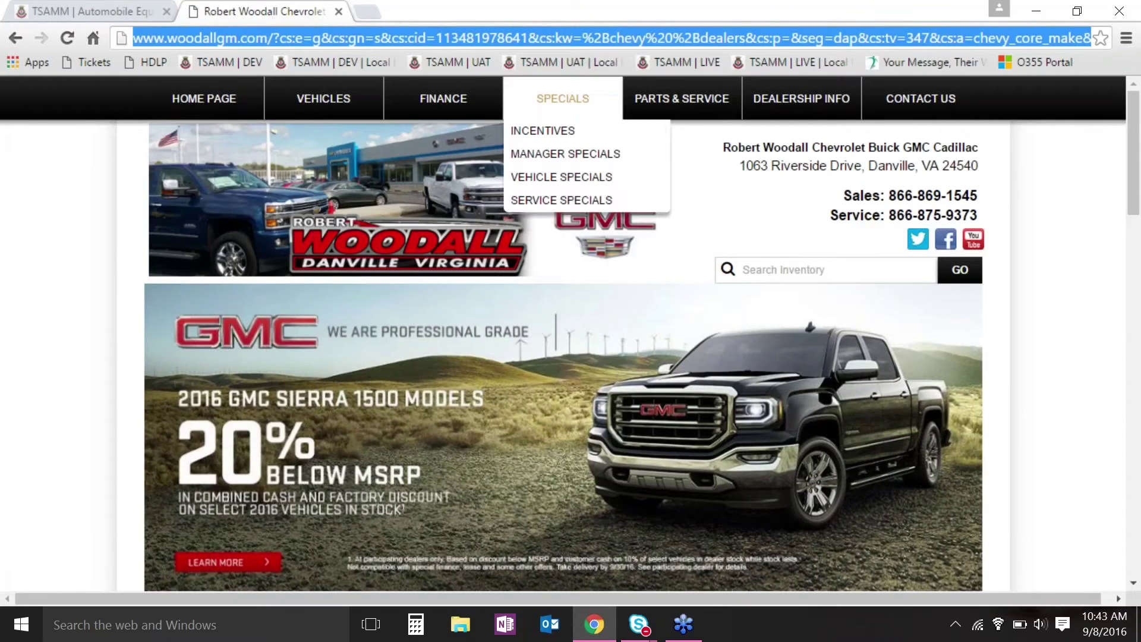
Add the copied address to the requisition as a web reference titled Dealer Website without a description, and save and close the requisition.
click(146, 21)
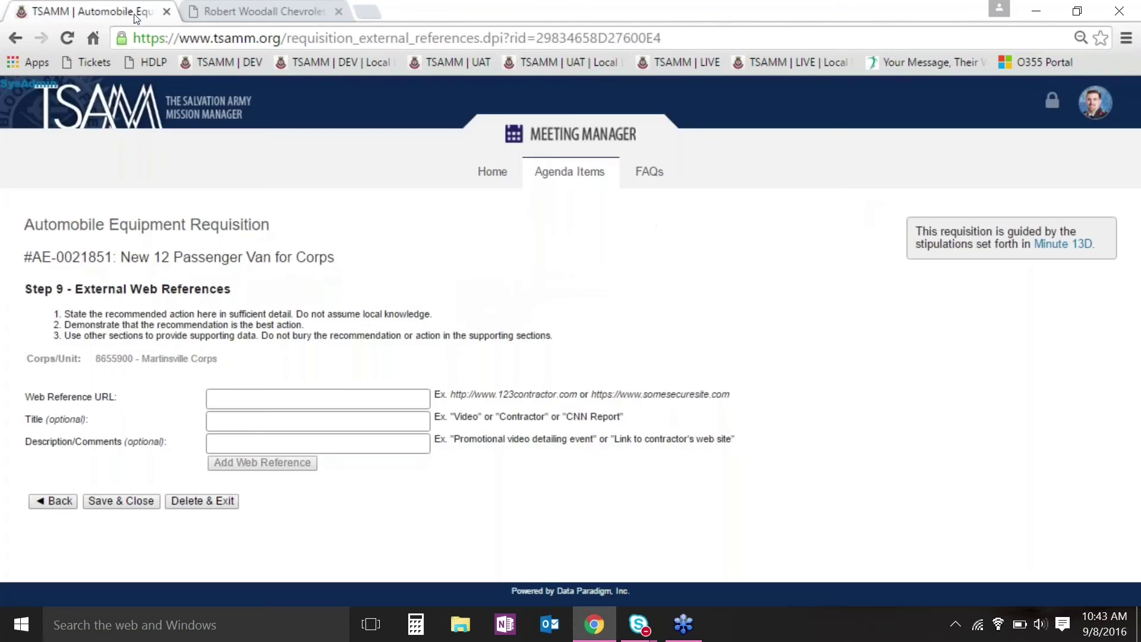
click(240, 395)
right_click(239, 397)
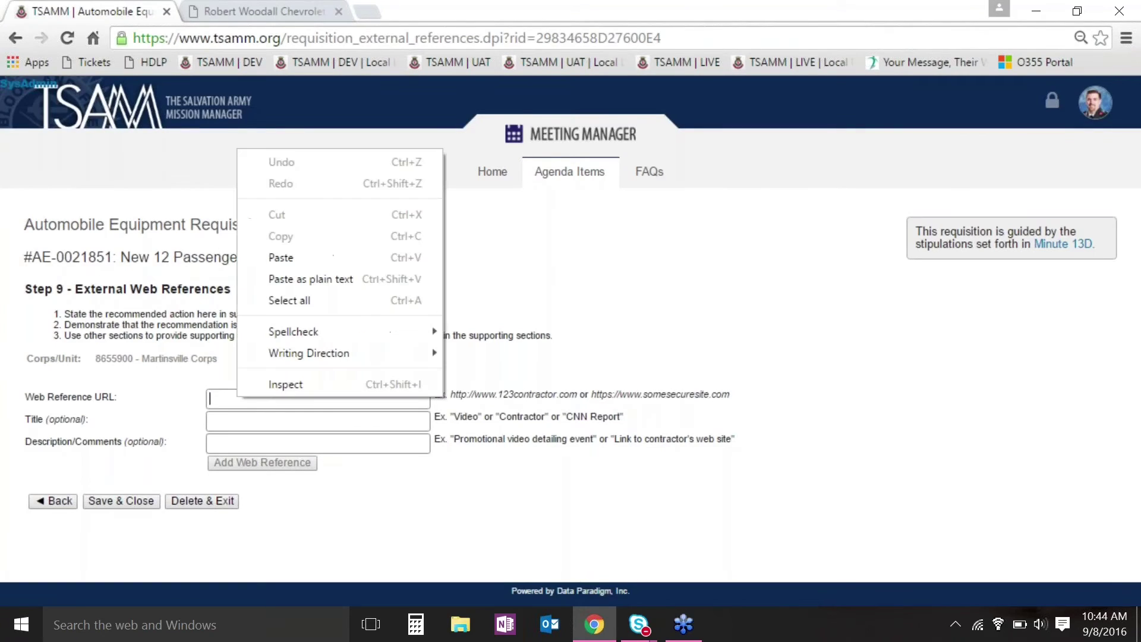
click(330, 258)
click(281, 428)
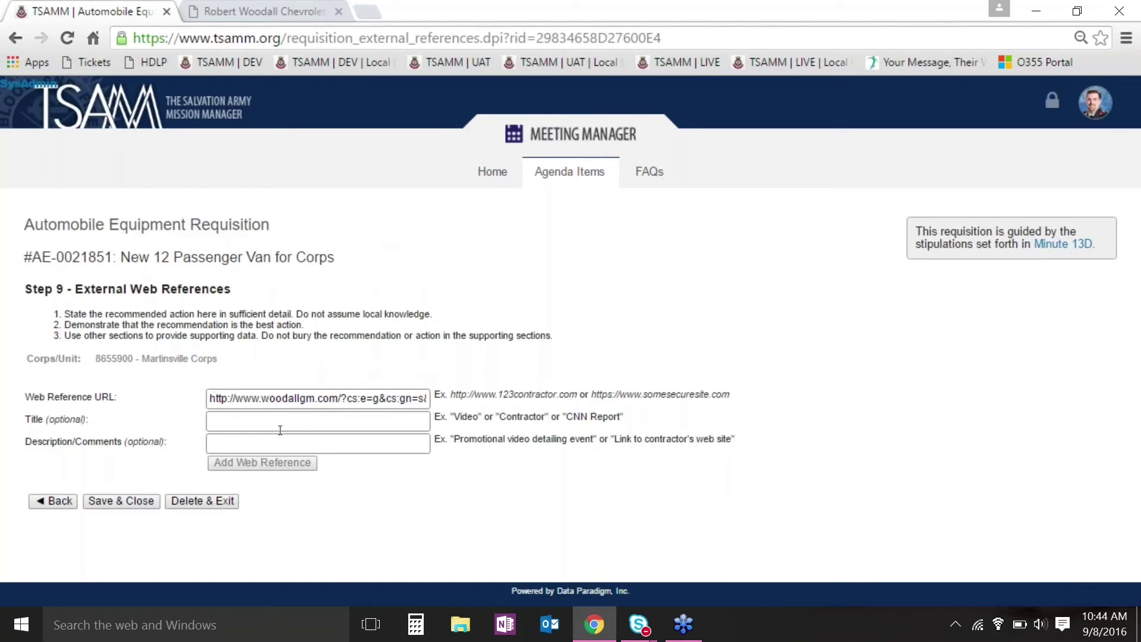
text(Dealer)
click(277, 443)
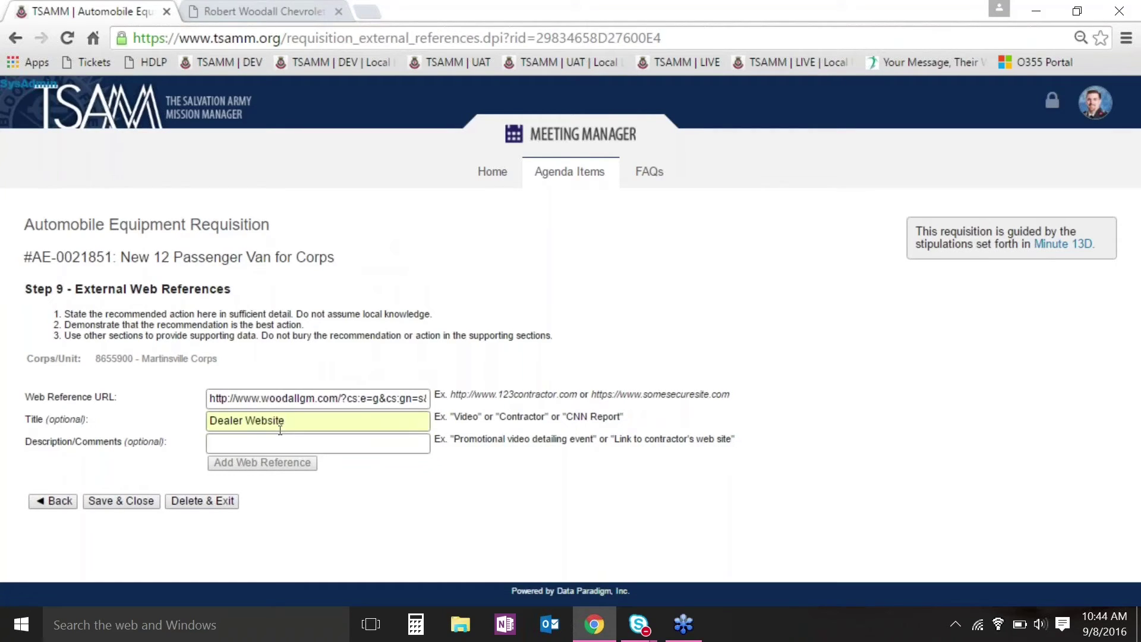
click(273, 464)
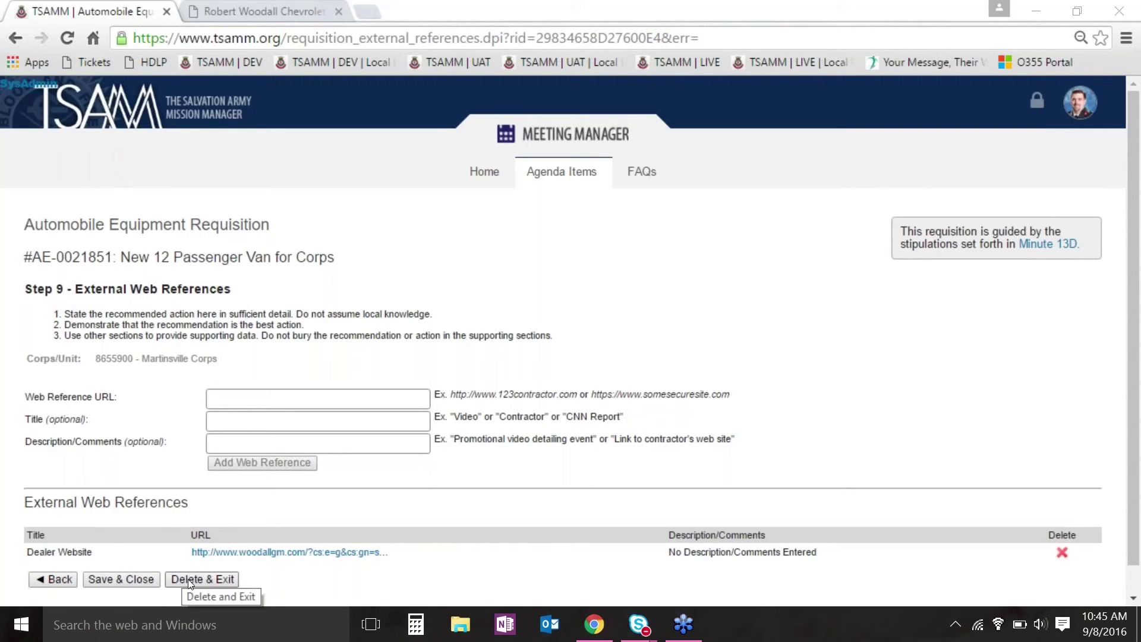
click(110, 579)
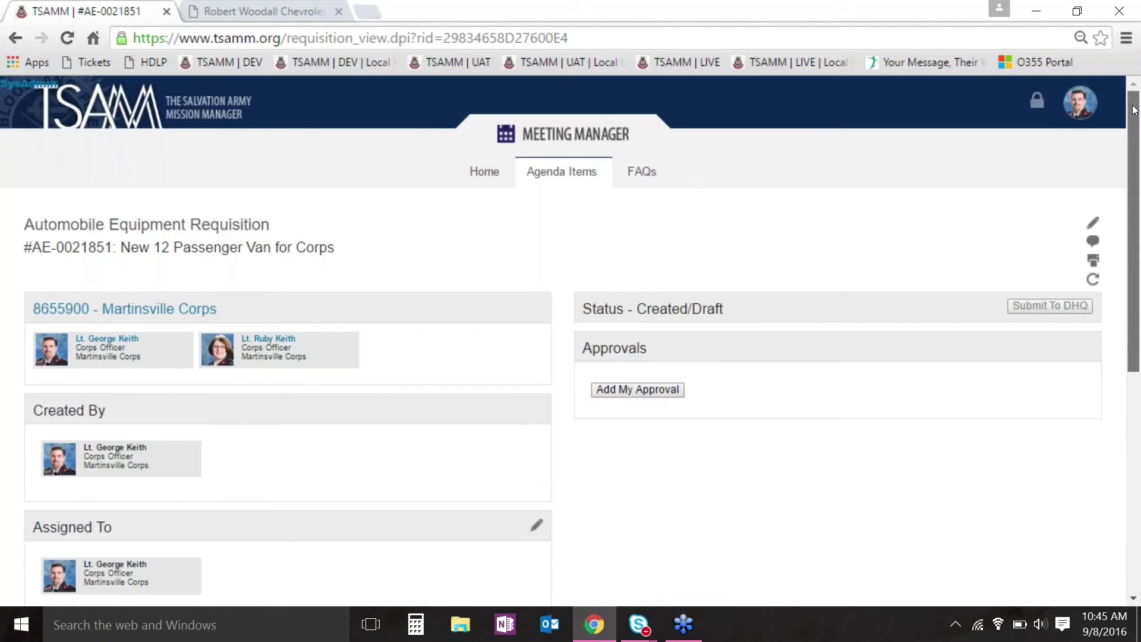
Examine the requisition's description, corps, status and approval details on its summary page.
mouse_move(1134, 110)
mouse_down()
mouse_move(1135, 175)
mouse_move(1136, 117)
mouse_up()
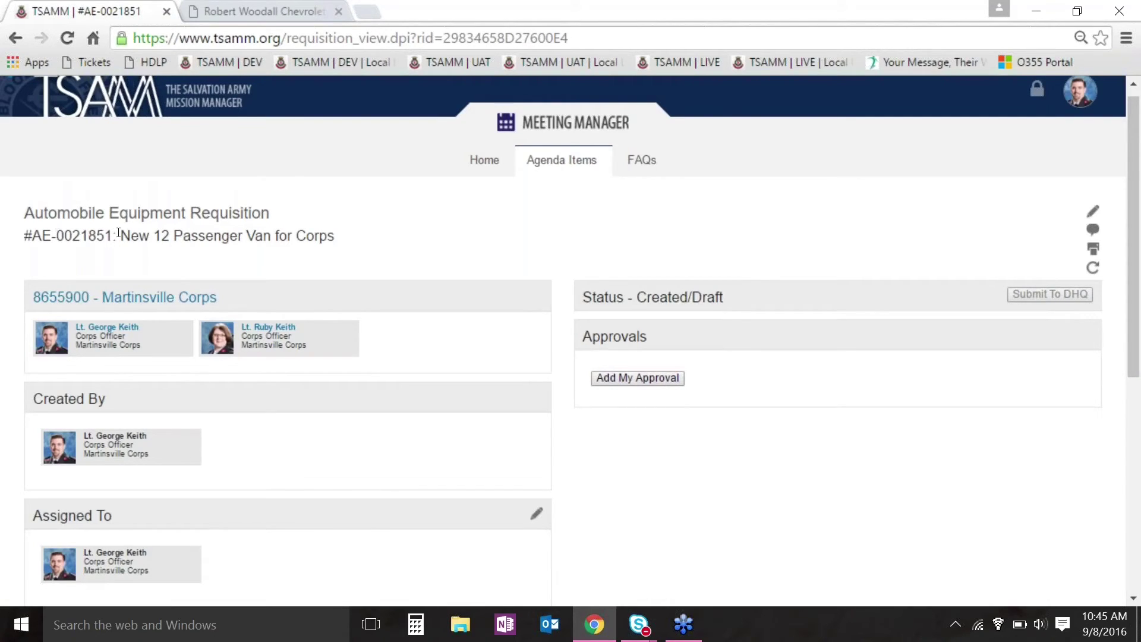
drag(122, 235, 343, 241)
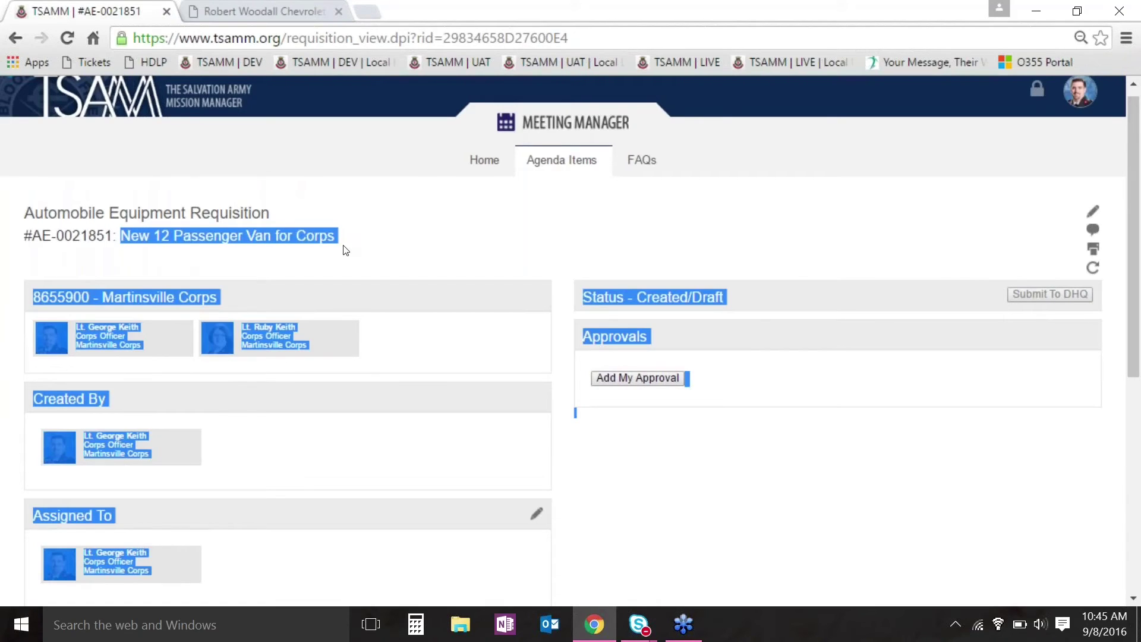
click(344, 240)
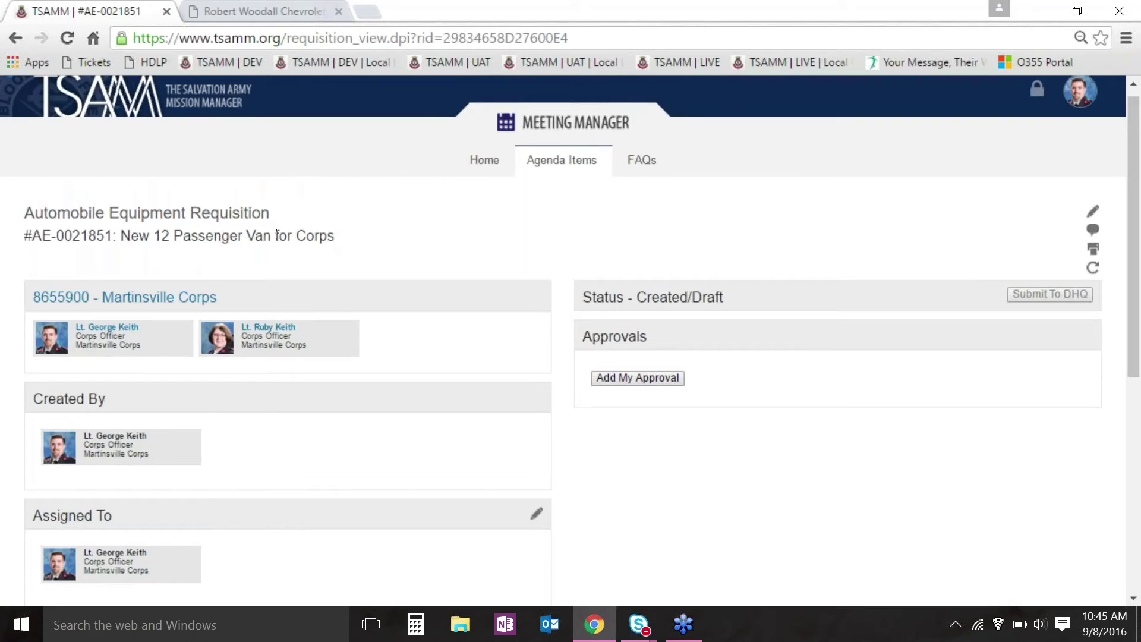
drag(1136, 116, 1137, 159)
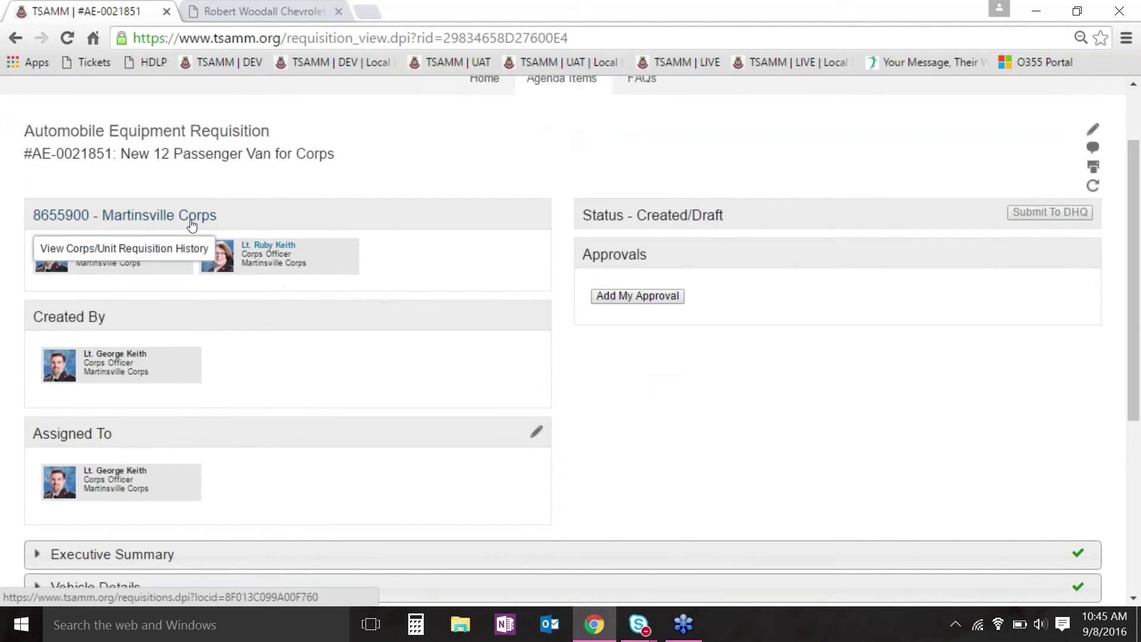
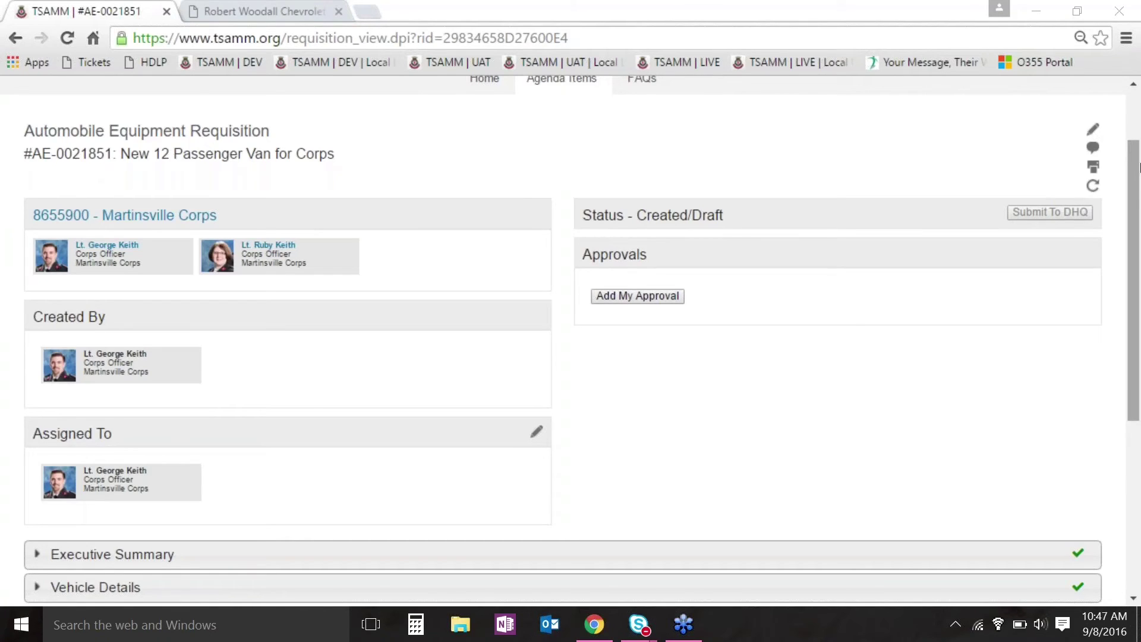
Expand the Executive Summary, Vehicle Details and Trade-In Details sections and review their contents.
drag(1136, 165, 1139, 345)
click(581, 239)
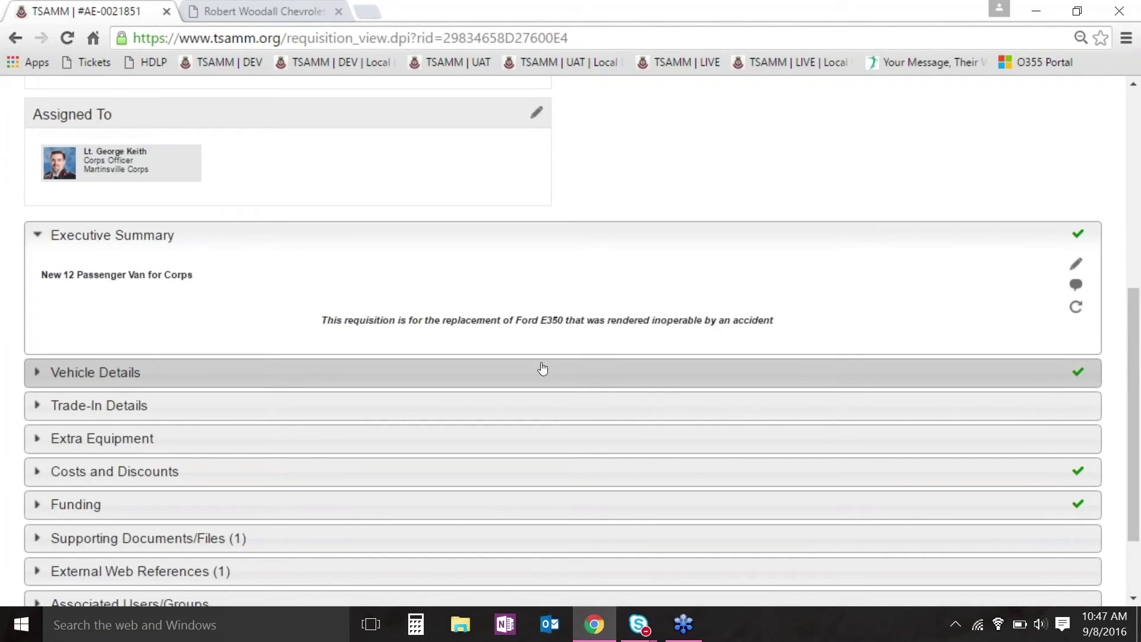
click(540, 370)
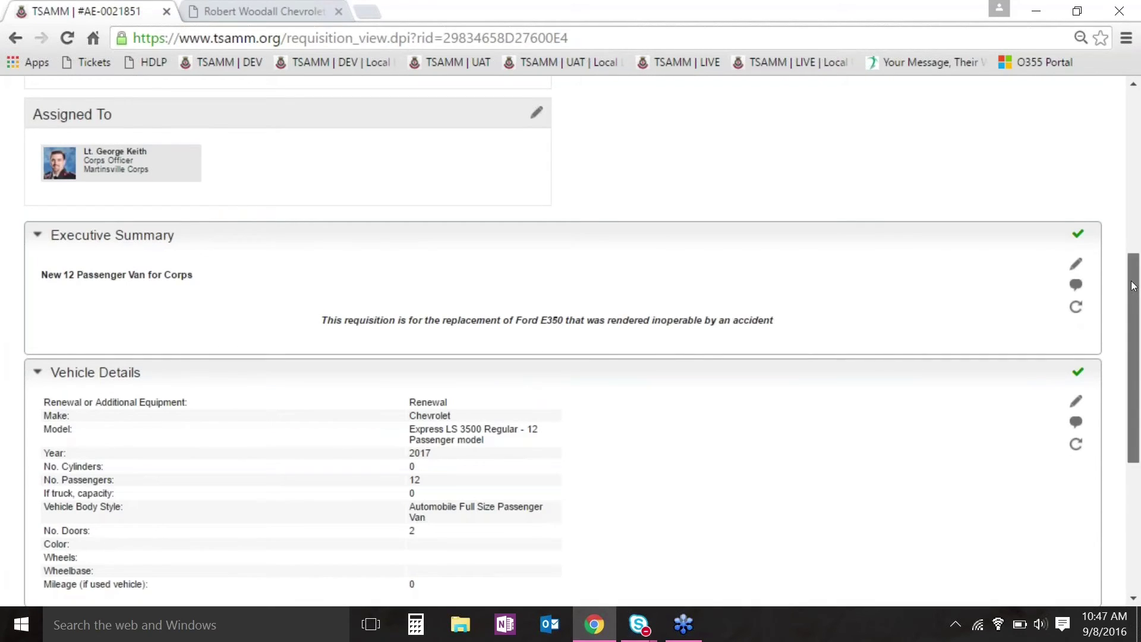
drag(1137, 287, 1138, 410)
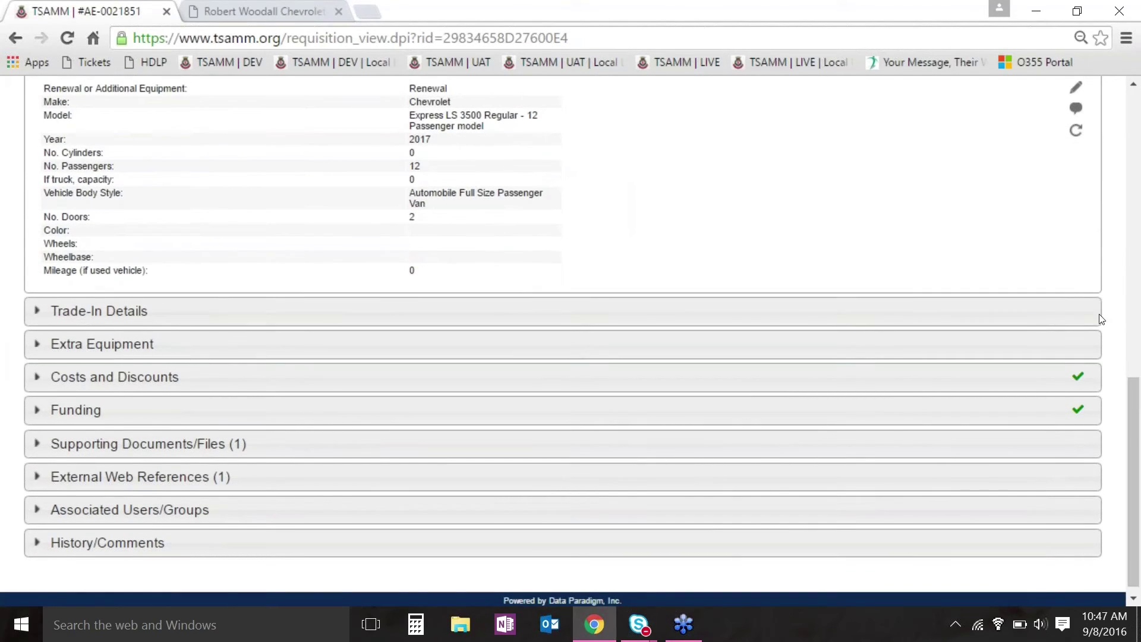
click(619, 320)
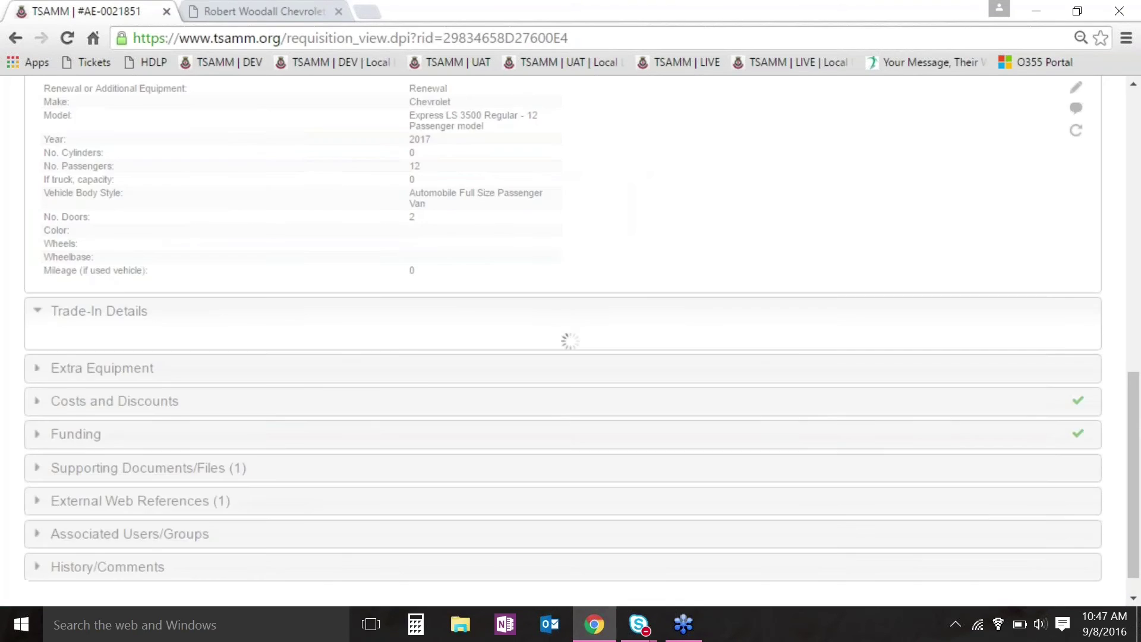
drag(1138, 364, 1130, 144)
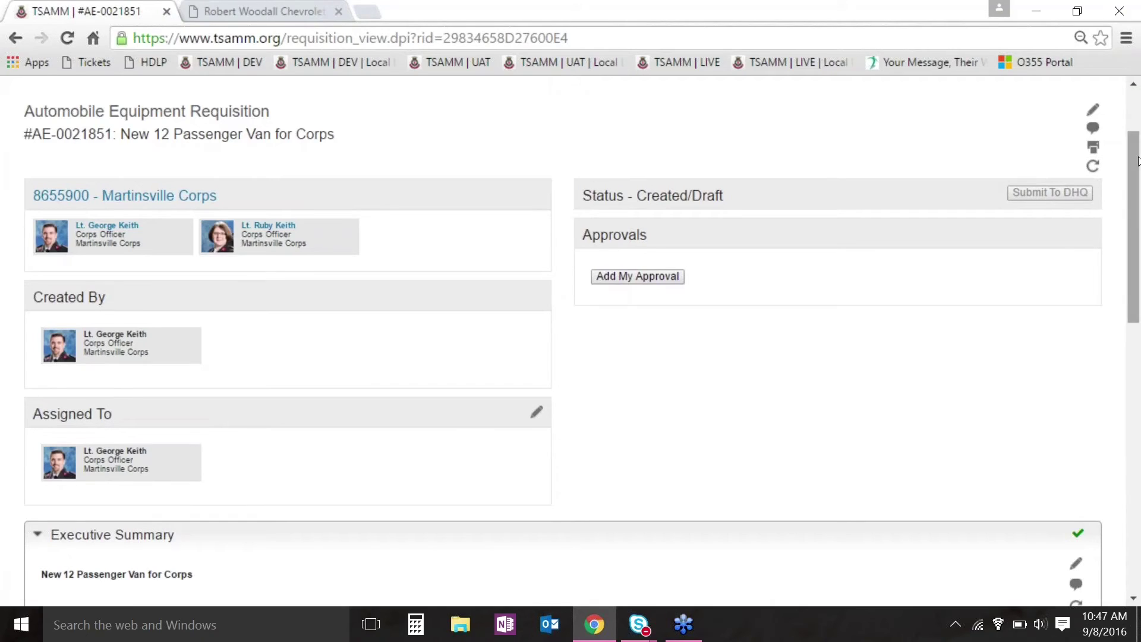
mouse_move(1140, 160)
mouse_down()
mouse_move(1132, 235)
mouse_move(1117, 177)
mouse_move(1139, 198)
mouse_move(1139, 450)
mouse_up()
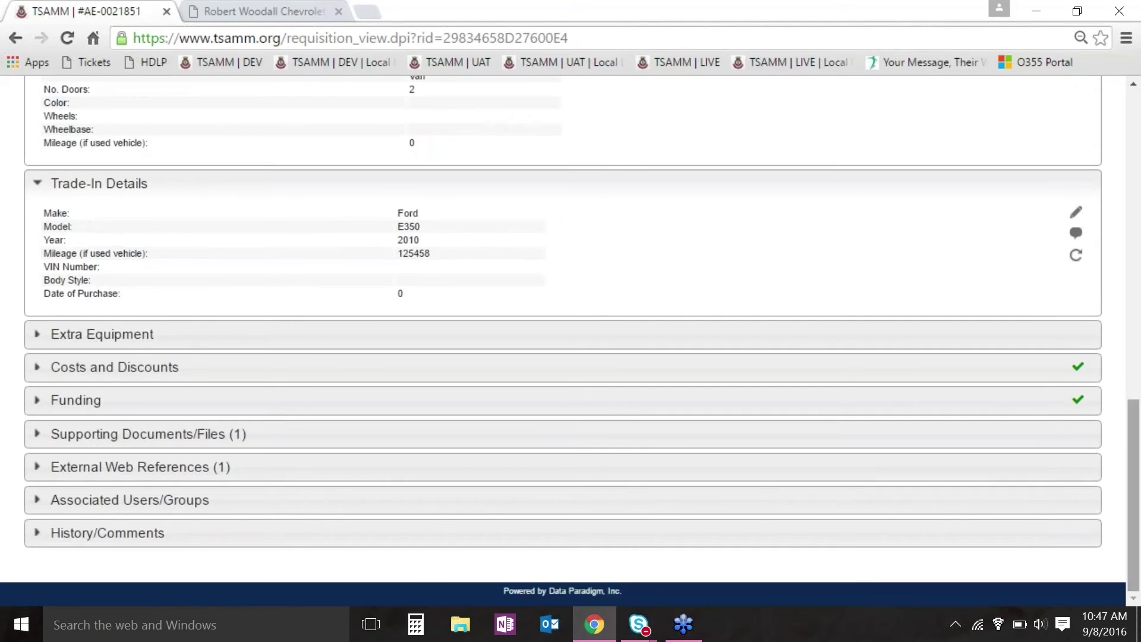
Expand the Funding section, open it for editing, and save and close it without changing any amounts.
click(585, 404)
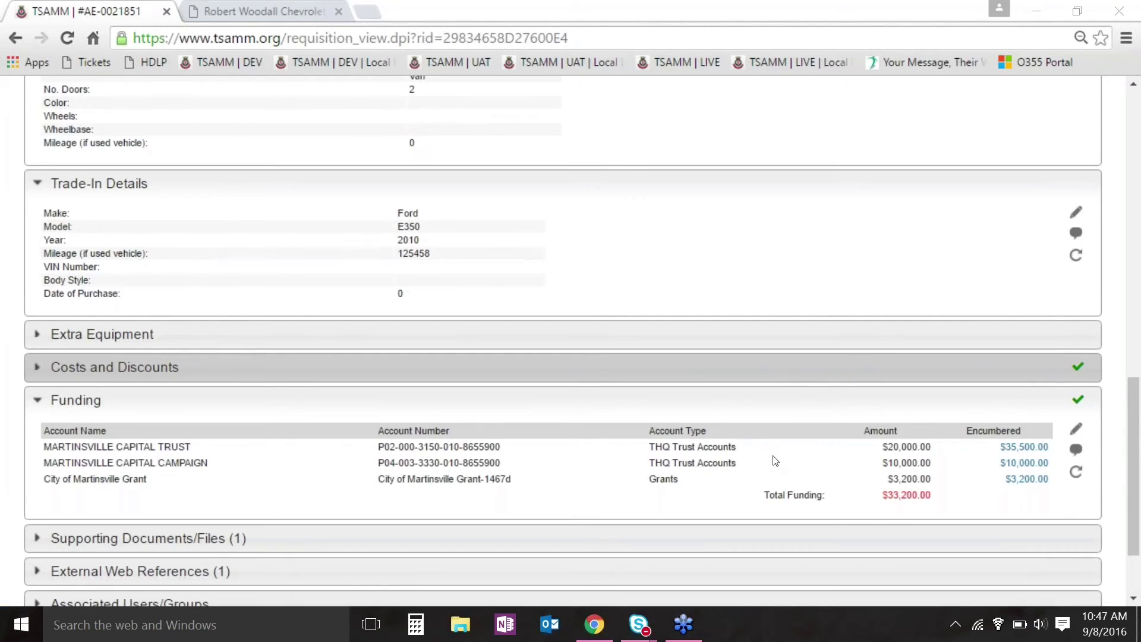
click(1077, 430)
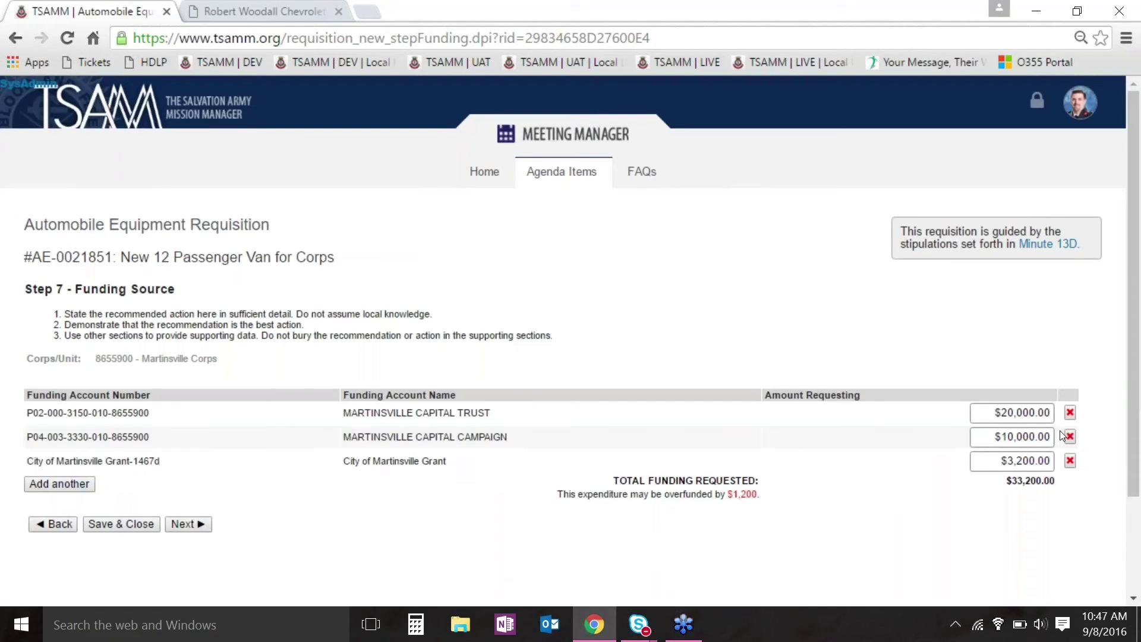
click(121, 524)
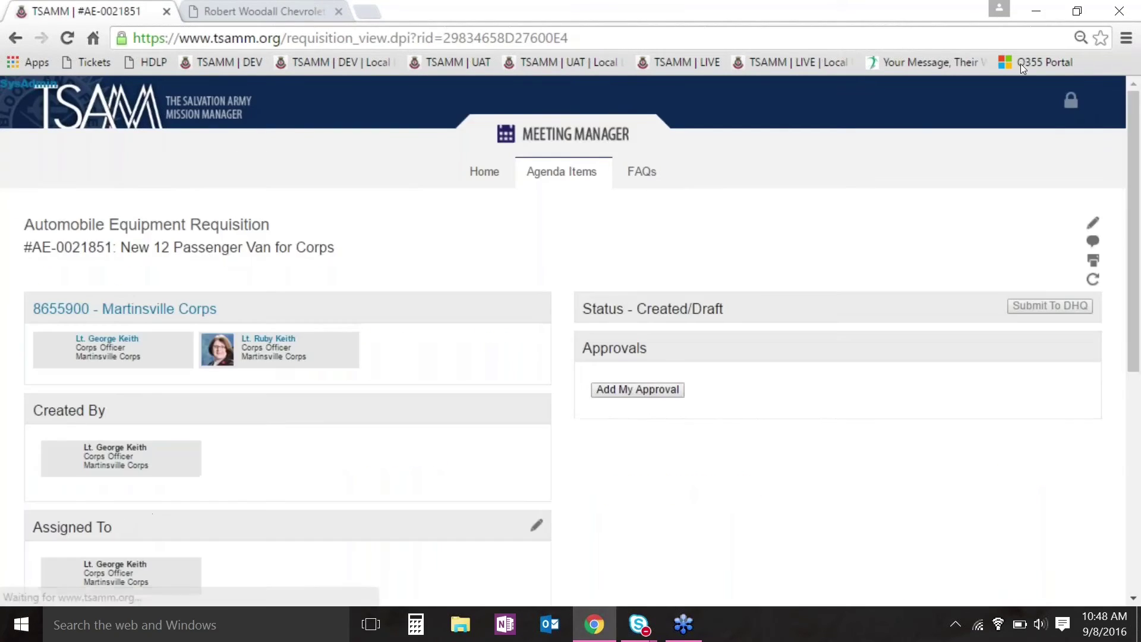
Show data modifications in the requisition's History/Comments section, review the logged entries, and collapse the section.
drag(1137, 151, 1138, 370)
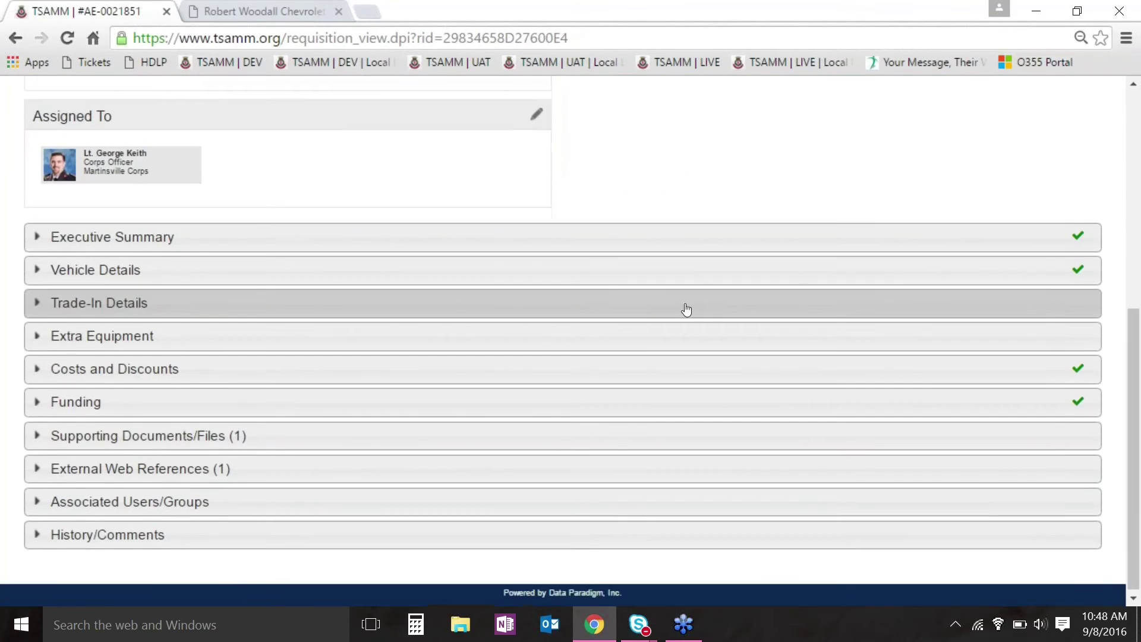
click(564, 535)
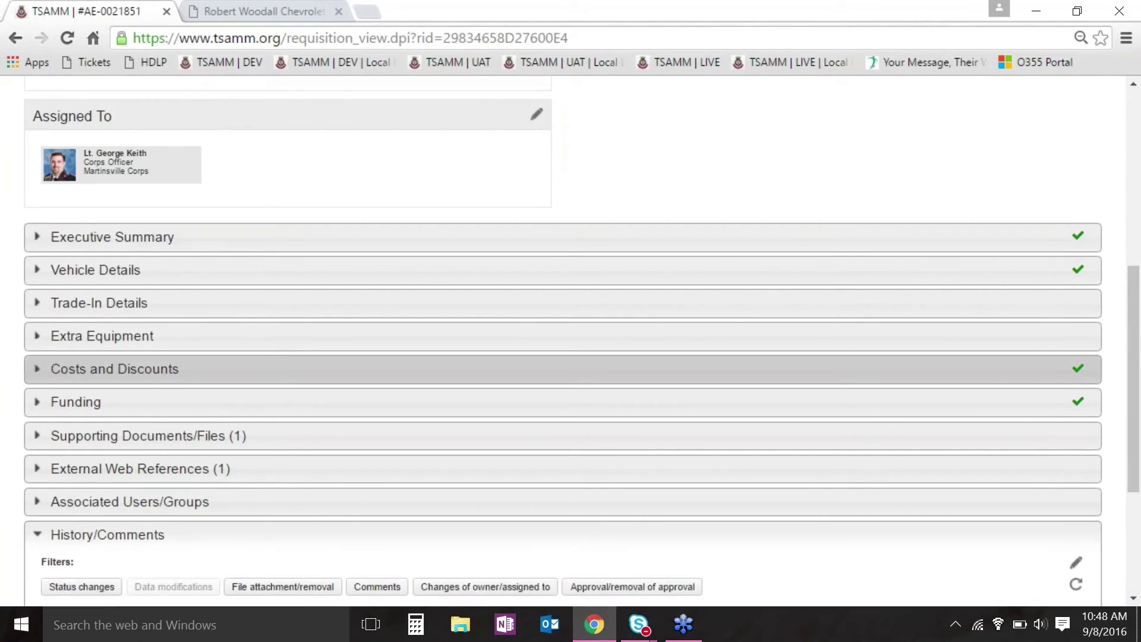
drag(1134, 328, 1134, 426)
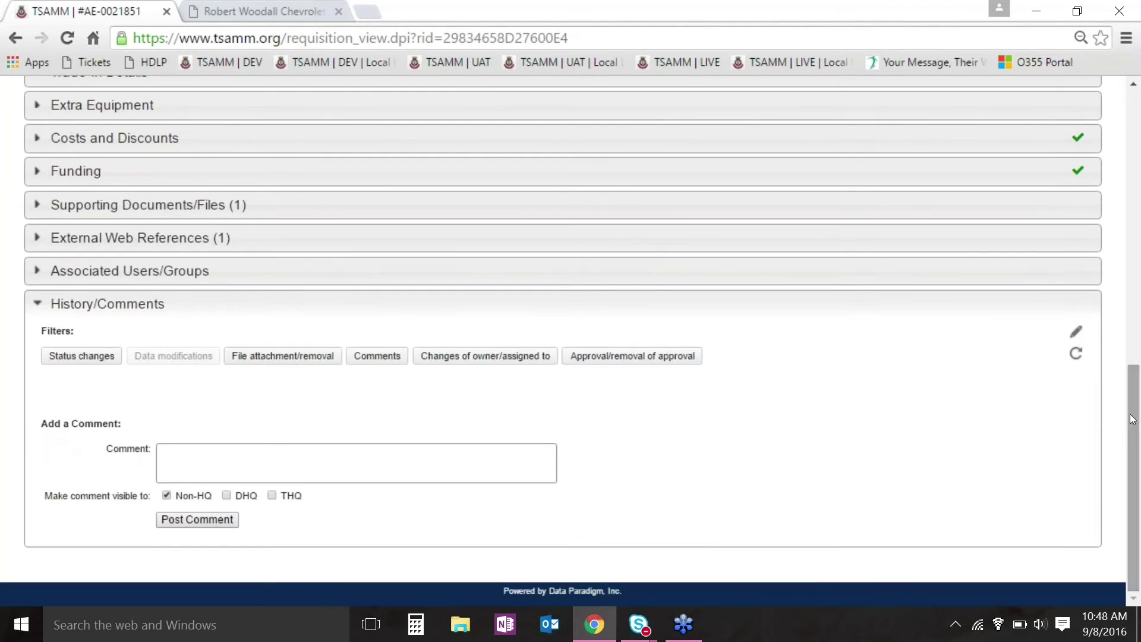
click(174, 360)
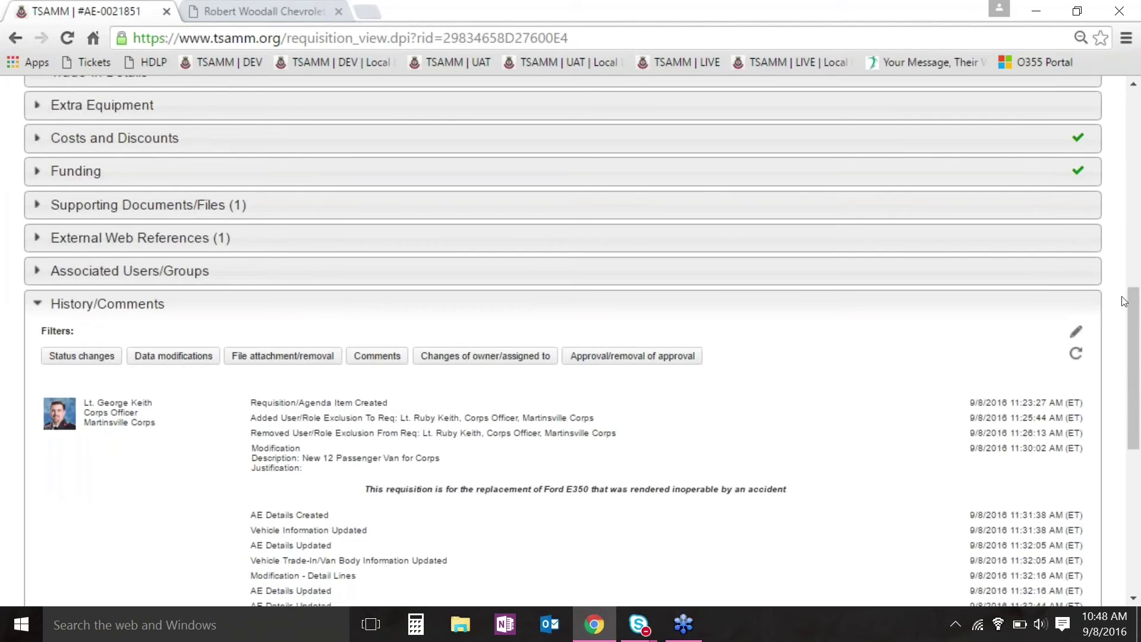
drag(1140, 307, 1135, 370)
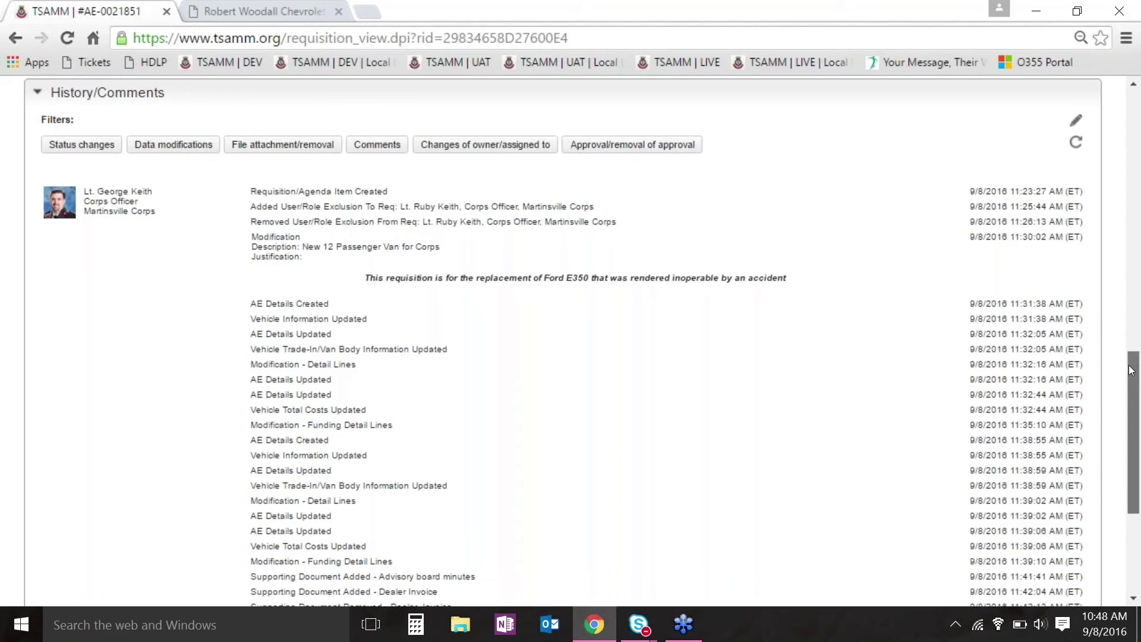
scroll(1131, 370, down, 2)
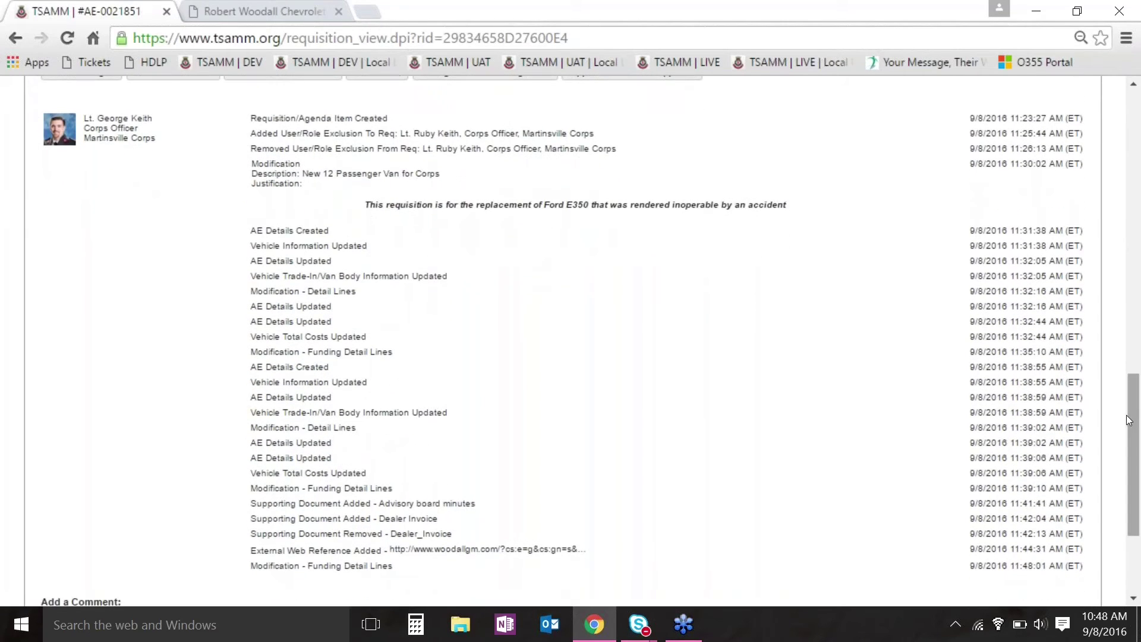
drag(1132, 424, 1139, 366)
click(803, 239)
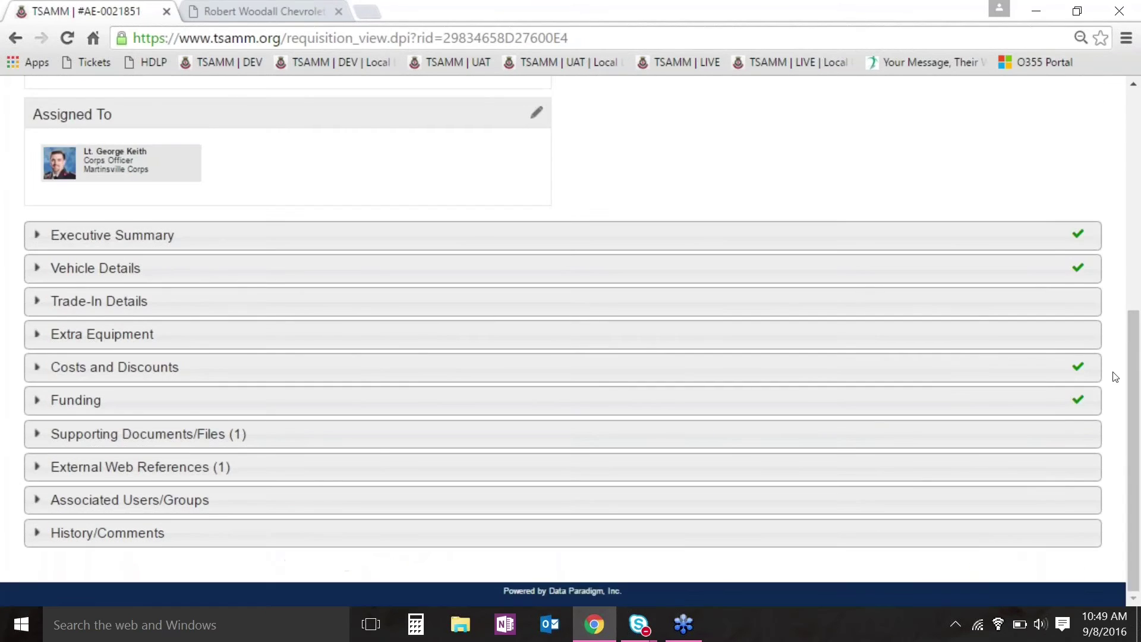
Add a pink sticky note to the requisition reading "don't forget to add advisory board minutes", visible to Non-HQ.
drag(1139, 315, 1092, 148)
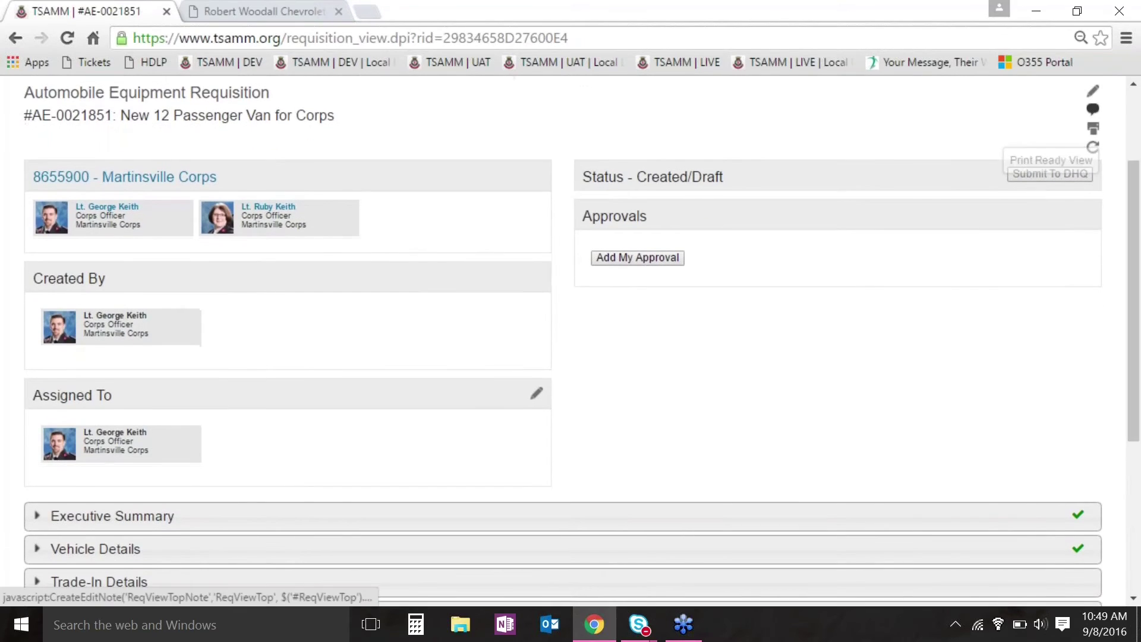
click(1093, 109)
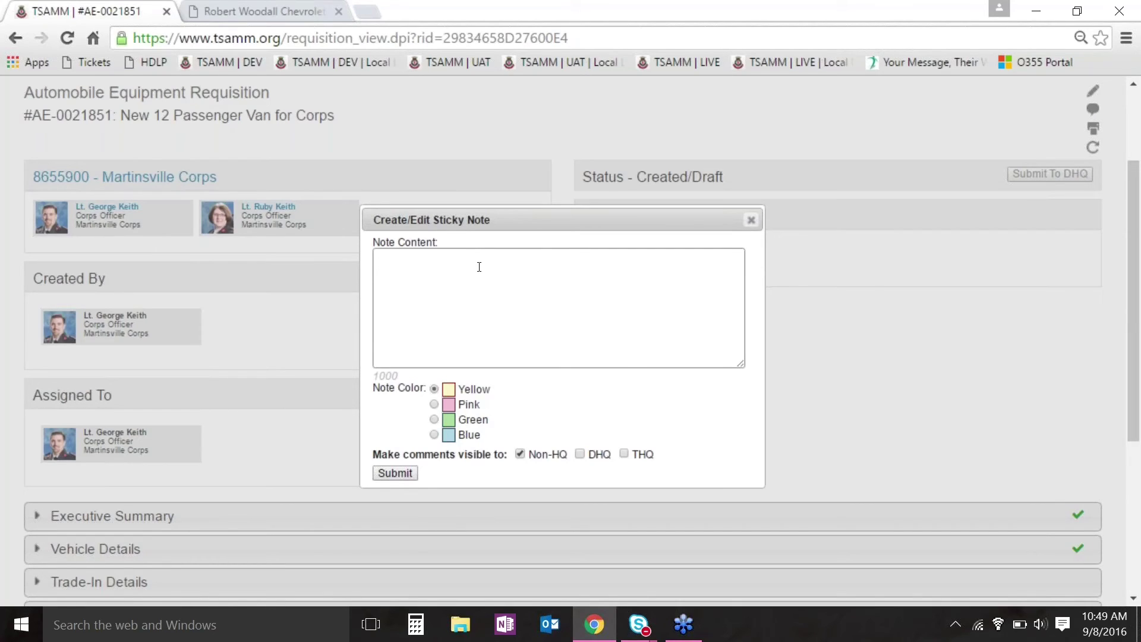
text(don't forget to add ady)
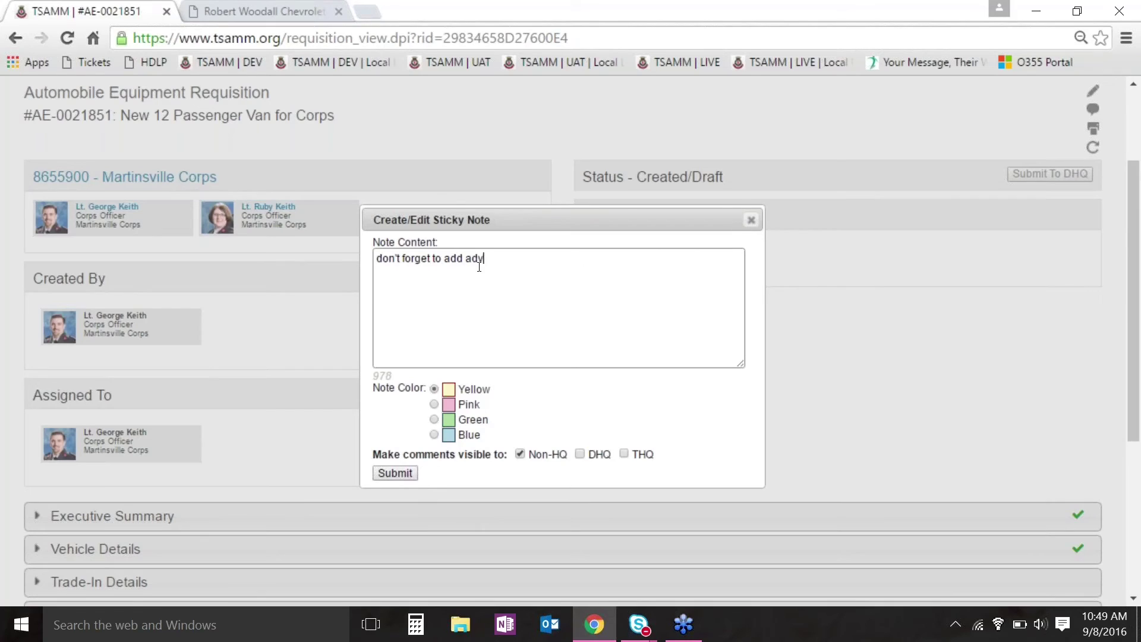
text(isory board minutes)
click(409, 473)
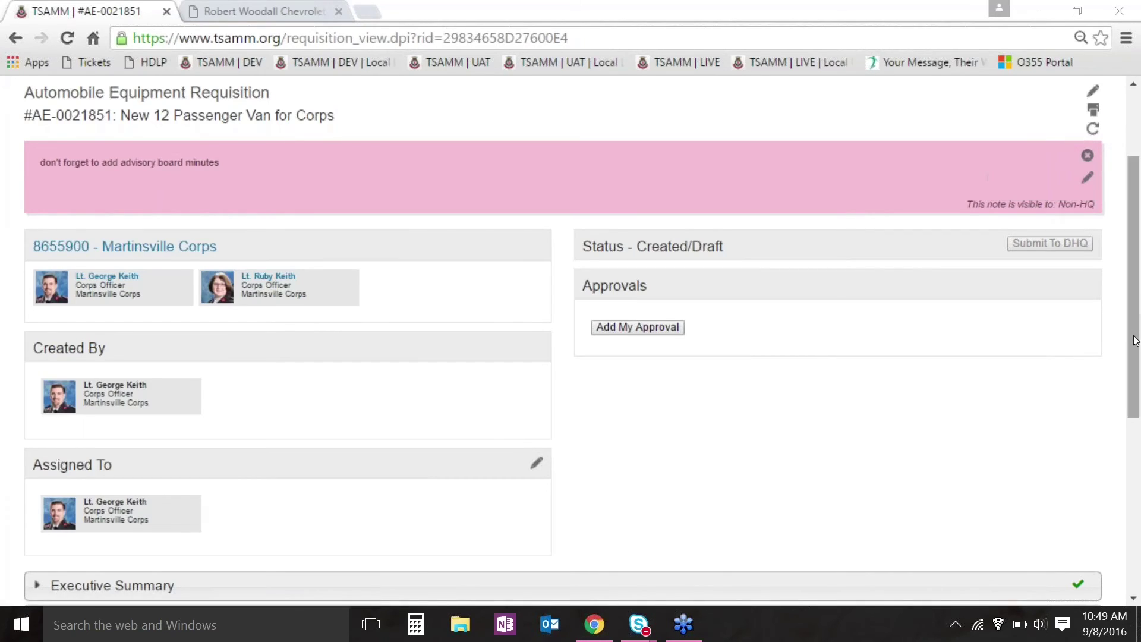
Assign the requisition to the other Martinsville Corps officer with the comment "Please attach minutes", visible to Non-HQ.
drag(1136, 340, 1138, 265)
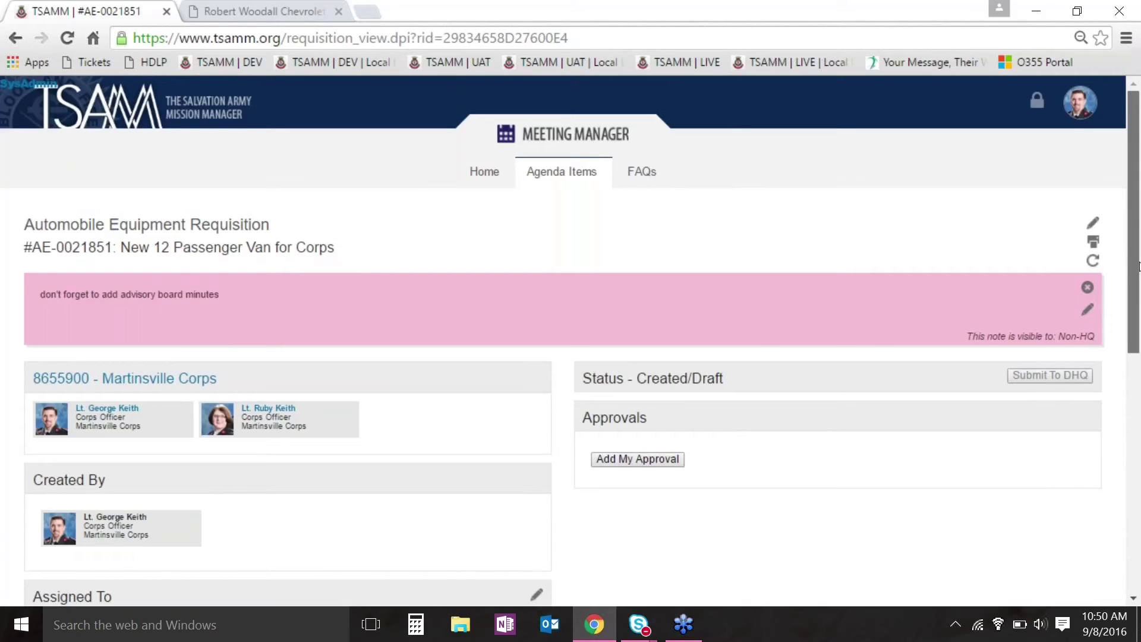
drag(1139, 266, 1136, 353)
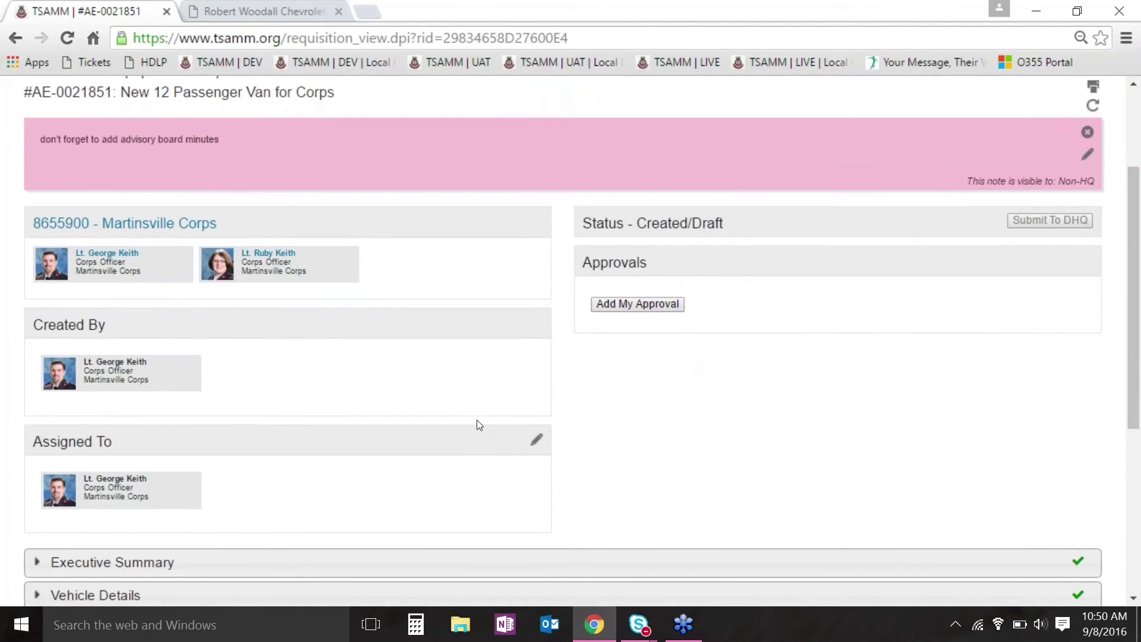
click(536, 440)
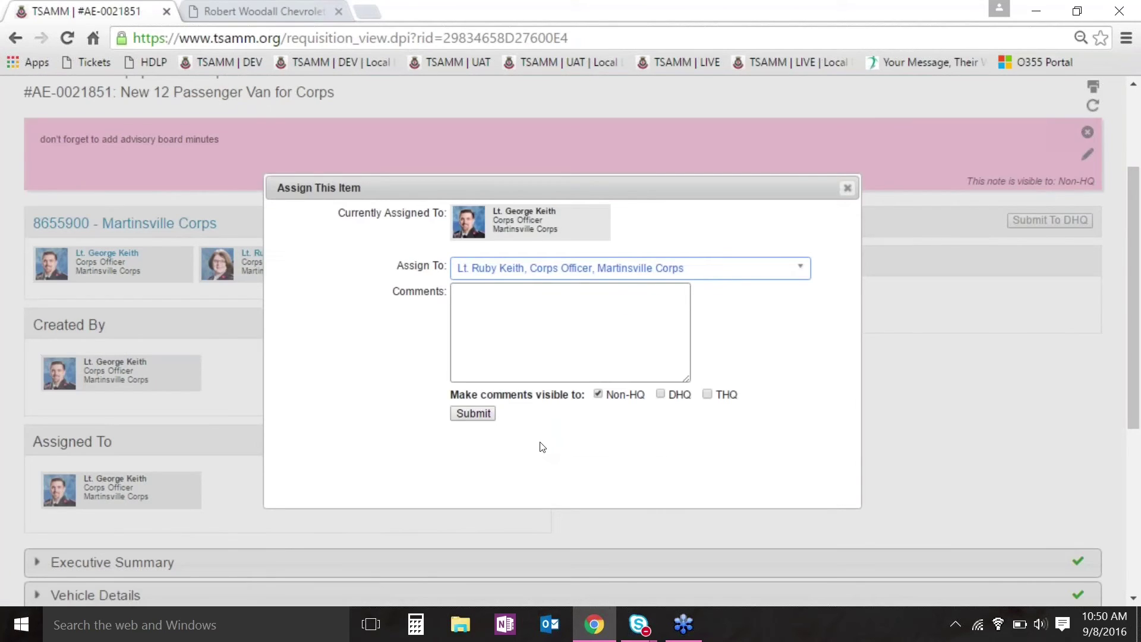
click(847, 187)
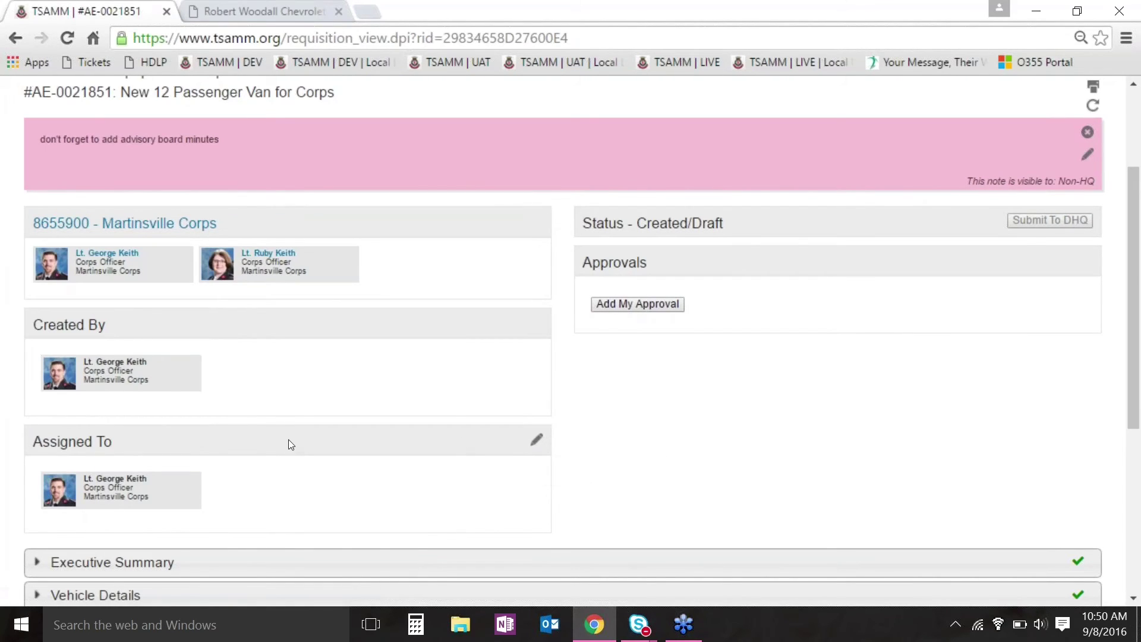
click(536, 440)
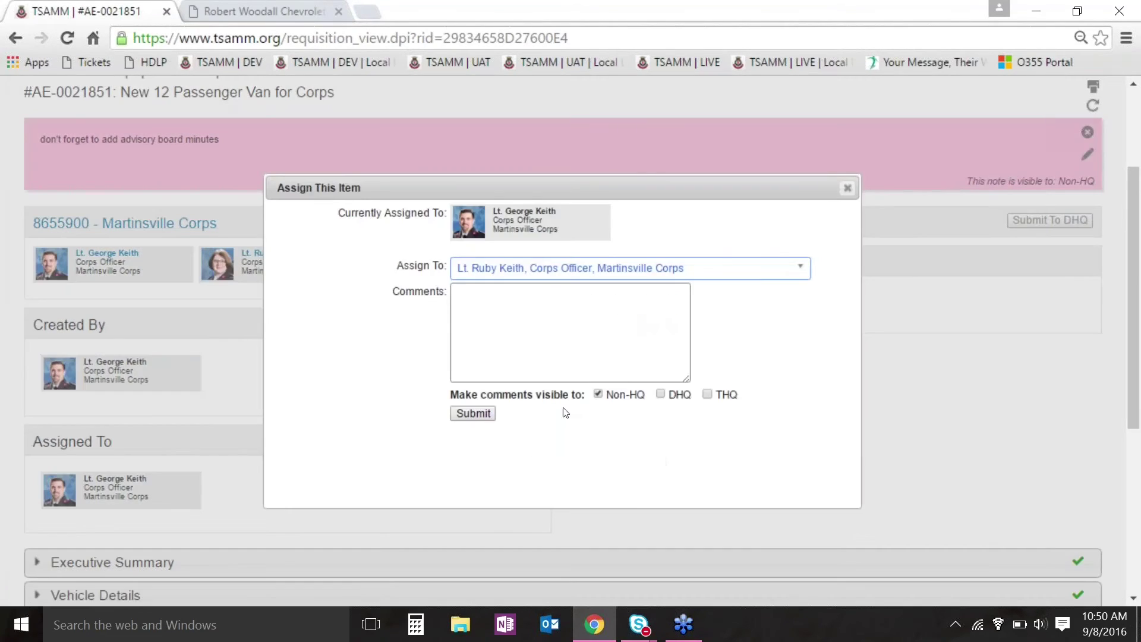
click(802, 269)
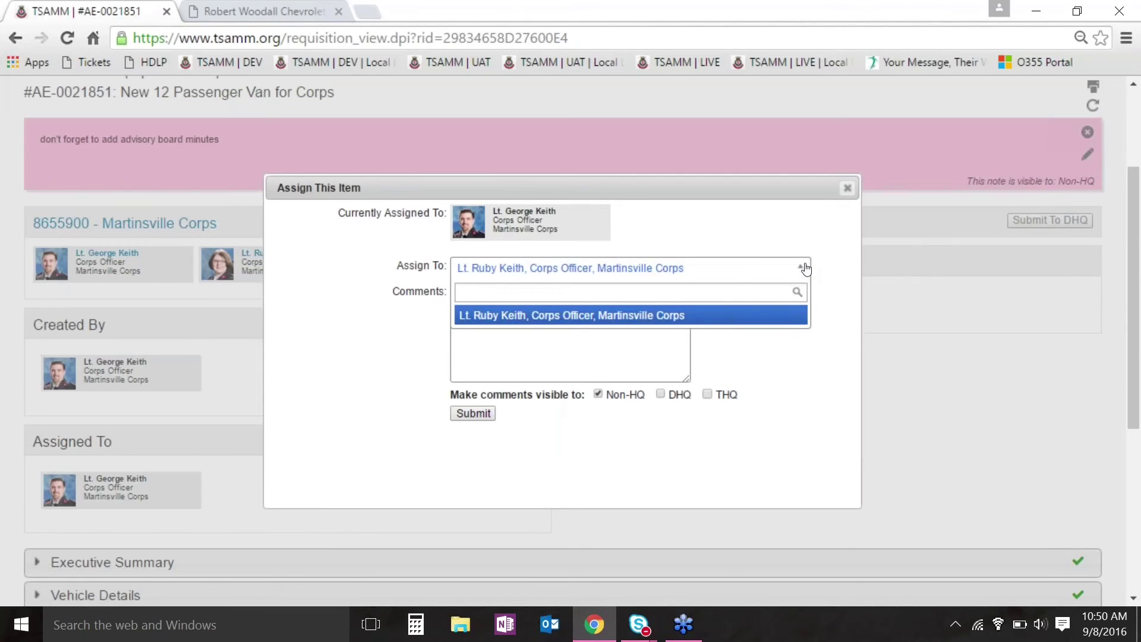
click(558, 319)
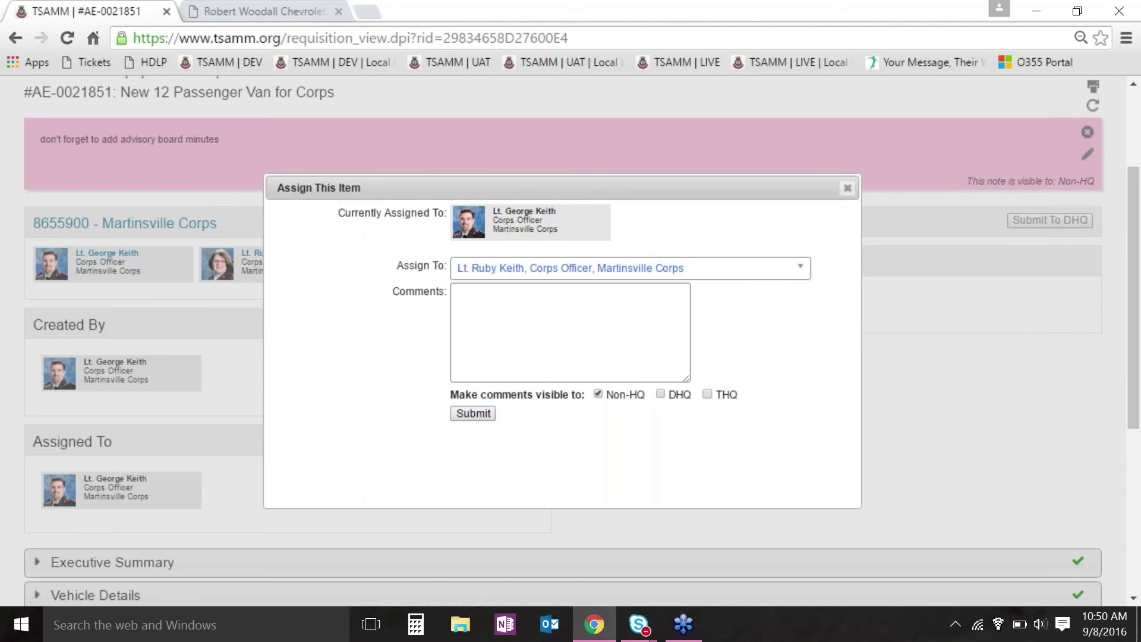
text(Please attache)
key(BackSpace)
text(minutes)
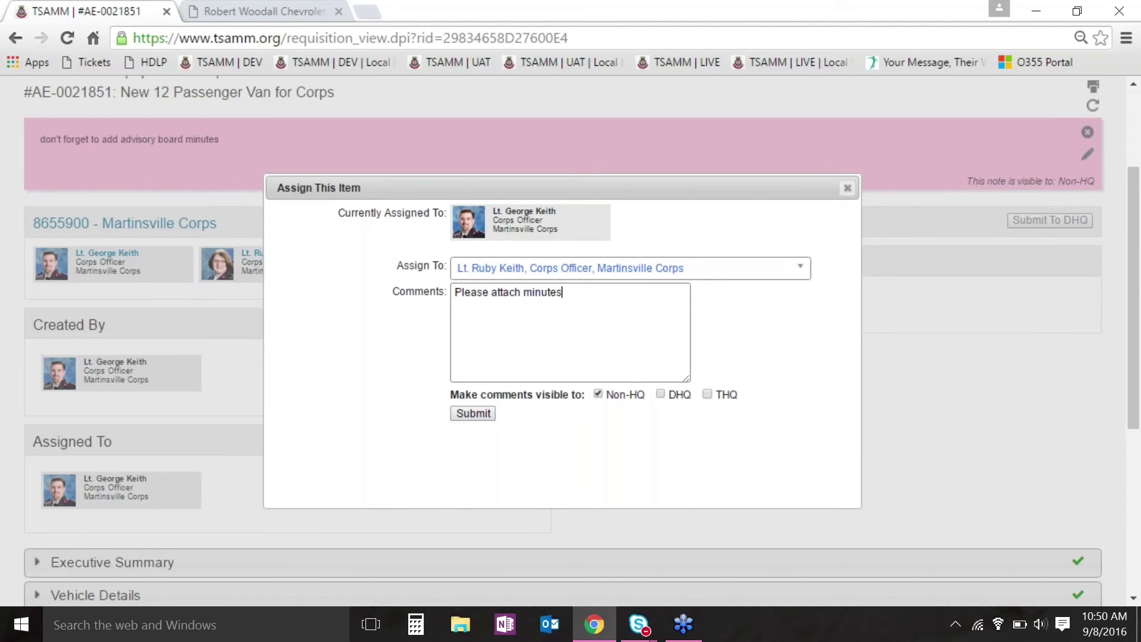
click(469, 413)
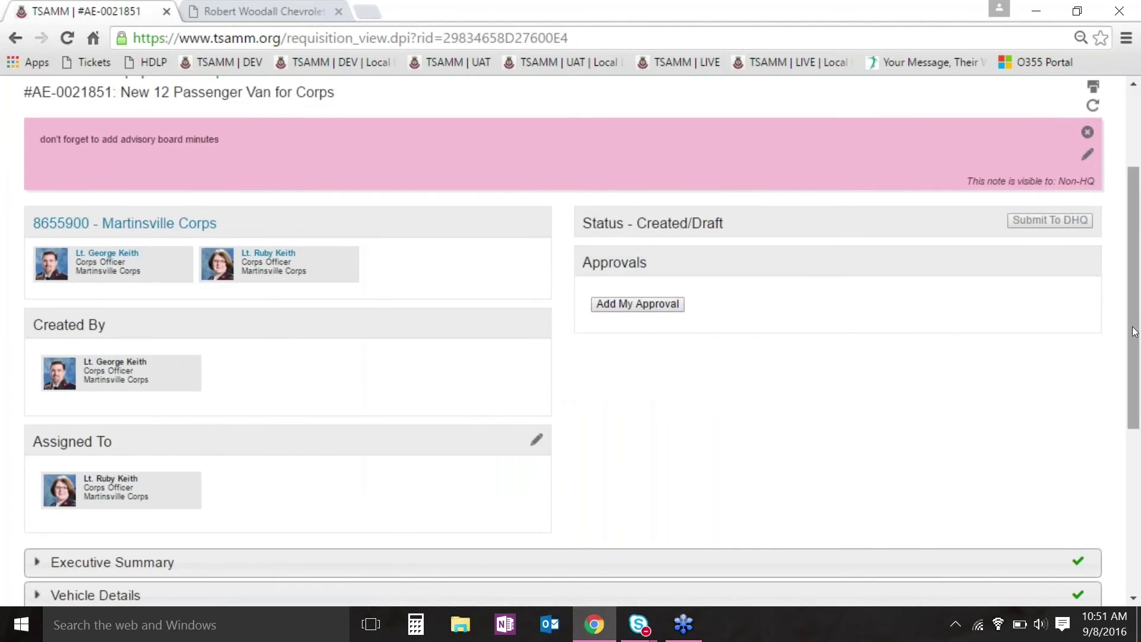
scroll(1136, 350, down, 1)
scroll(1135, 350, down, 4)
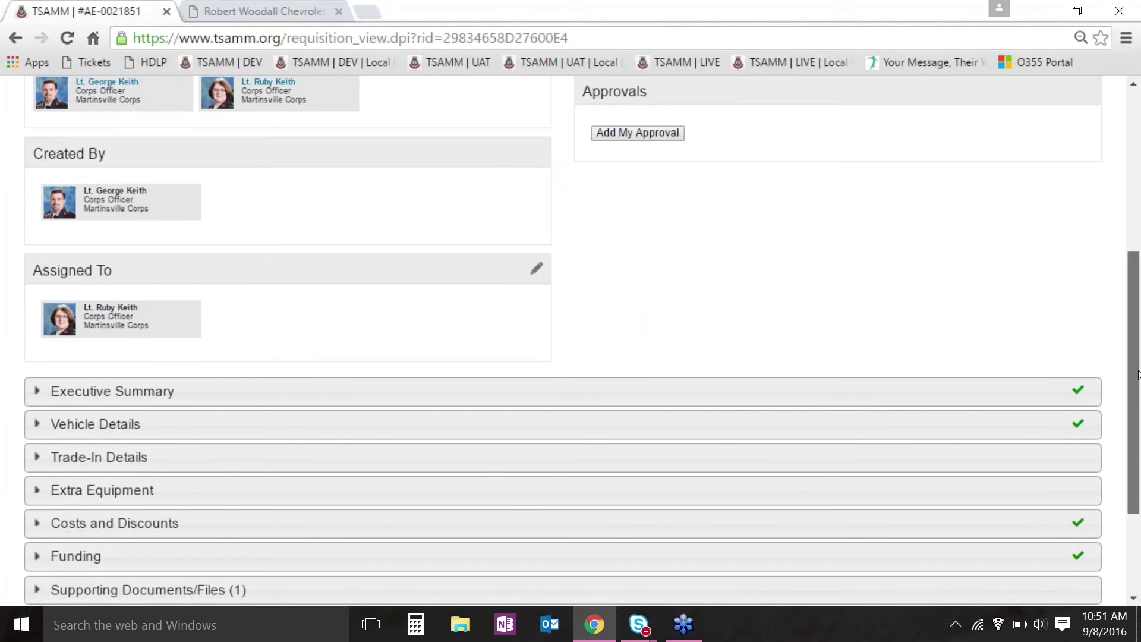
drag(1139, 374, 1139, 214)
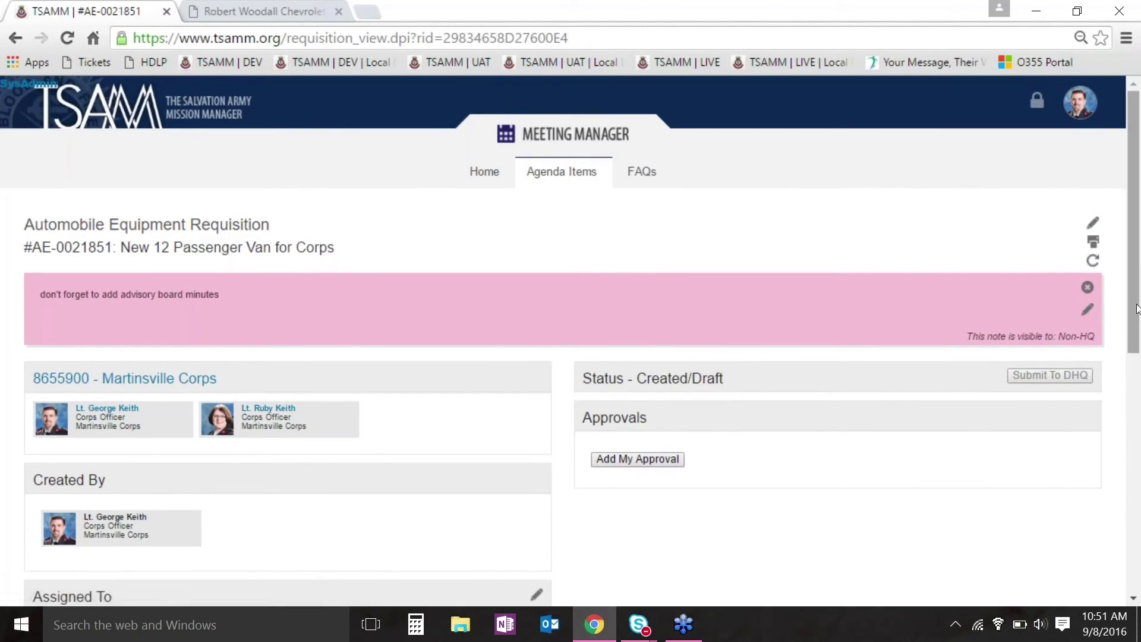
drag(1137, 329, 1132, 440)
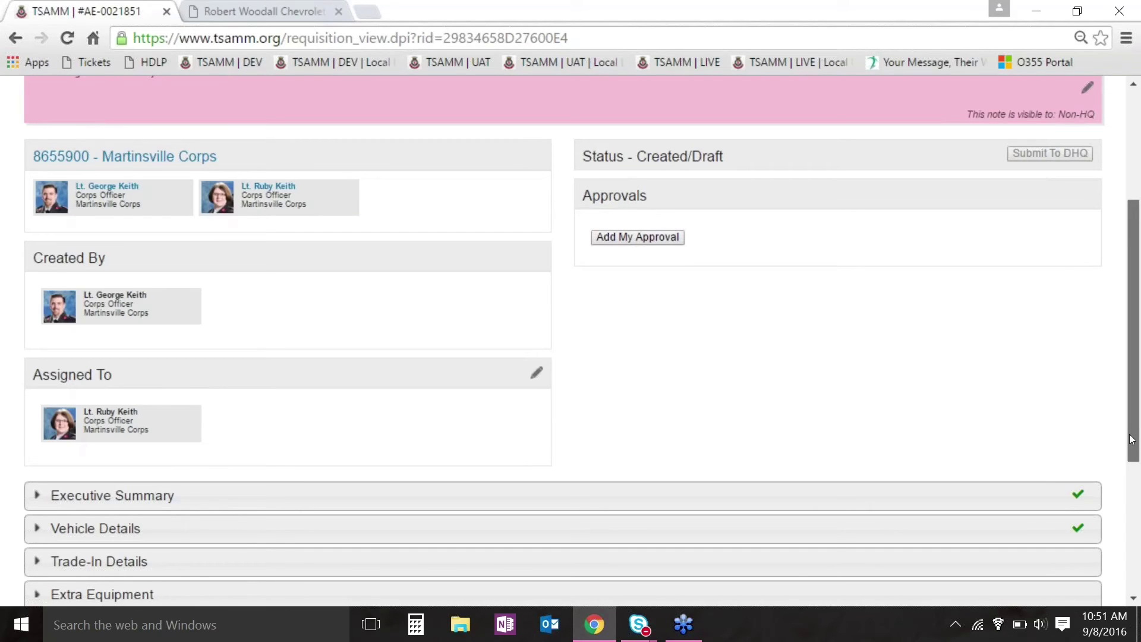
drag(1132, 440, 1138, 291)
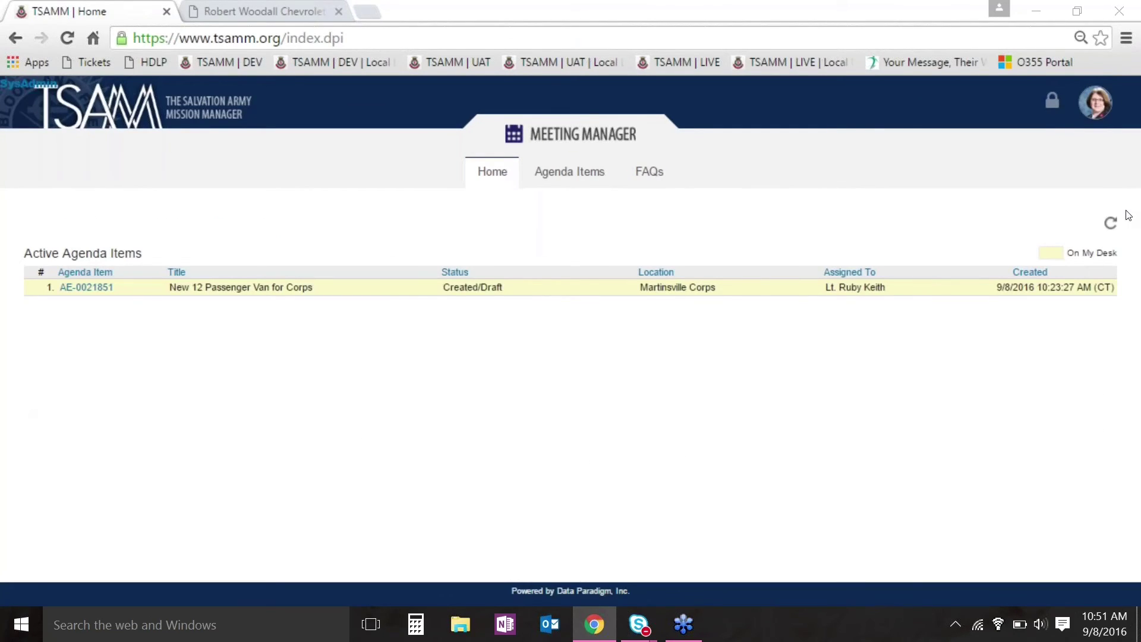
Check the On My Desk legend and open the New 12 Passenger Van for Corps requisition from the Active Agenda Items.
mouse_move(1083, 104)
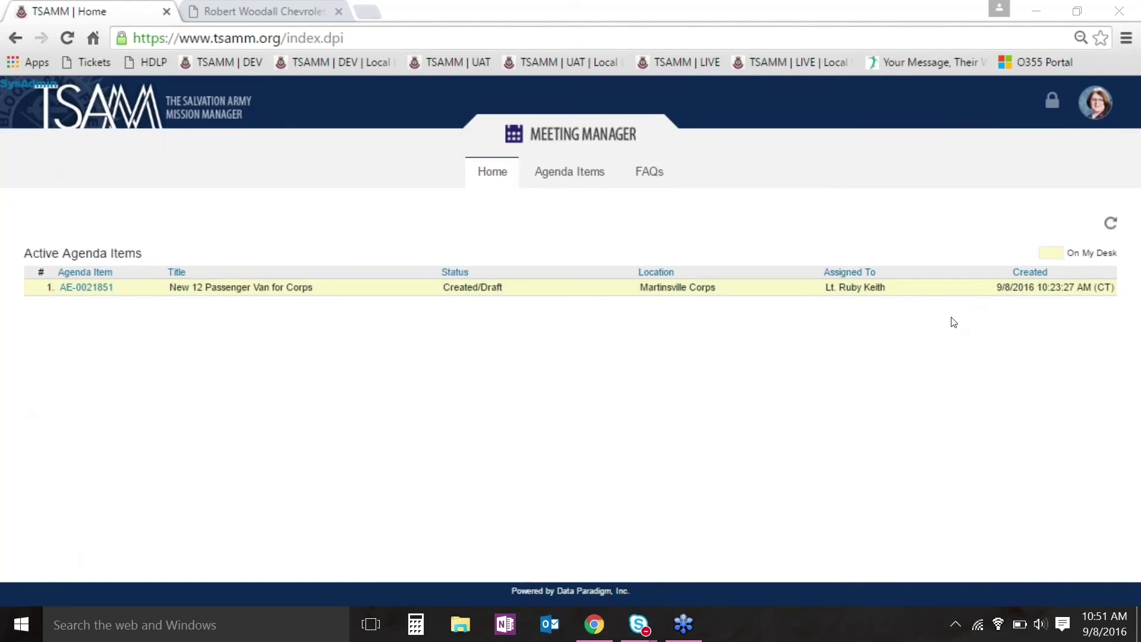
drag(1071, 250, 1108, 252)
click(1061, 237)
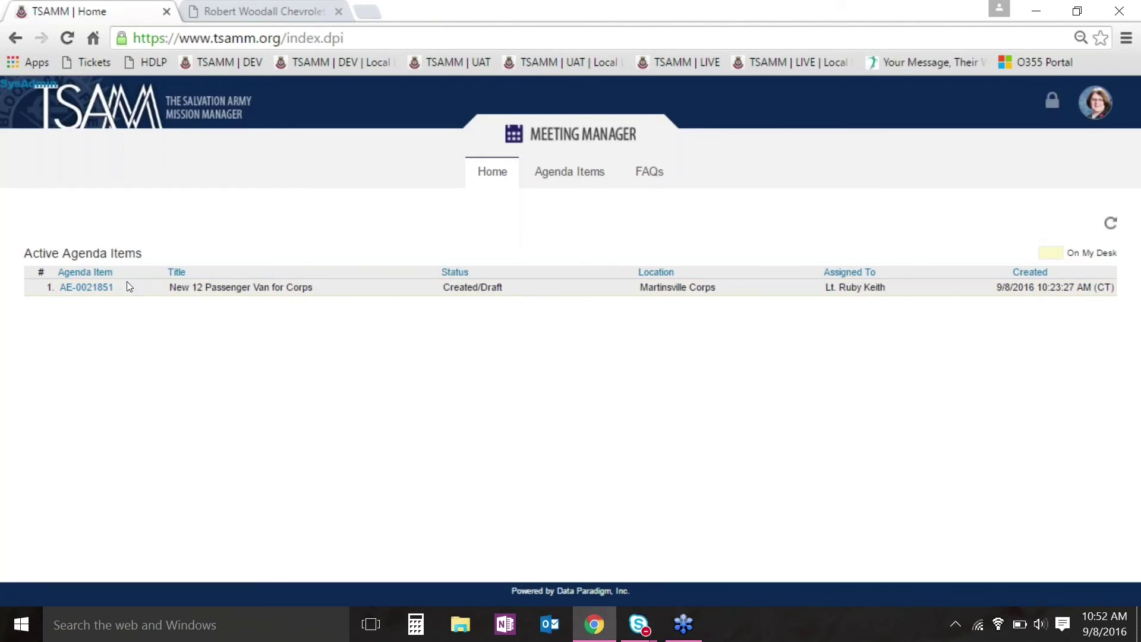
click(96, 288)
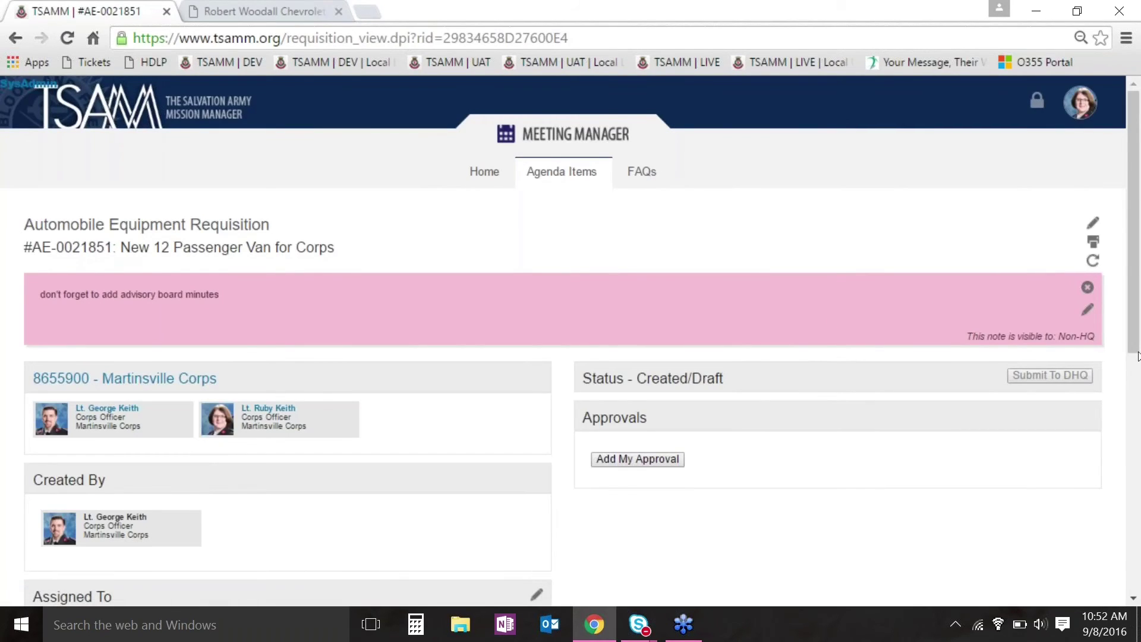
Expand the requisition's History/Comments section, read the comment left with the assignment, and collapse the section.
drag(1138, 355, 1137, 593)
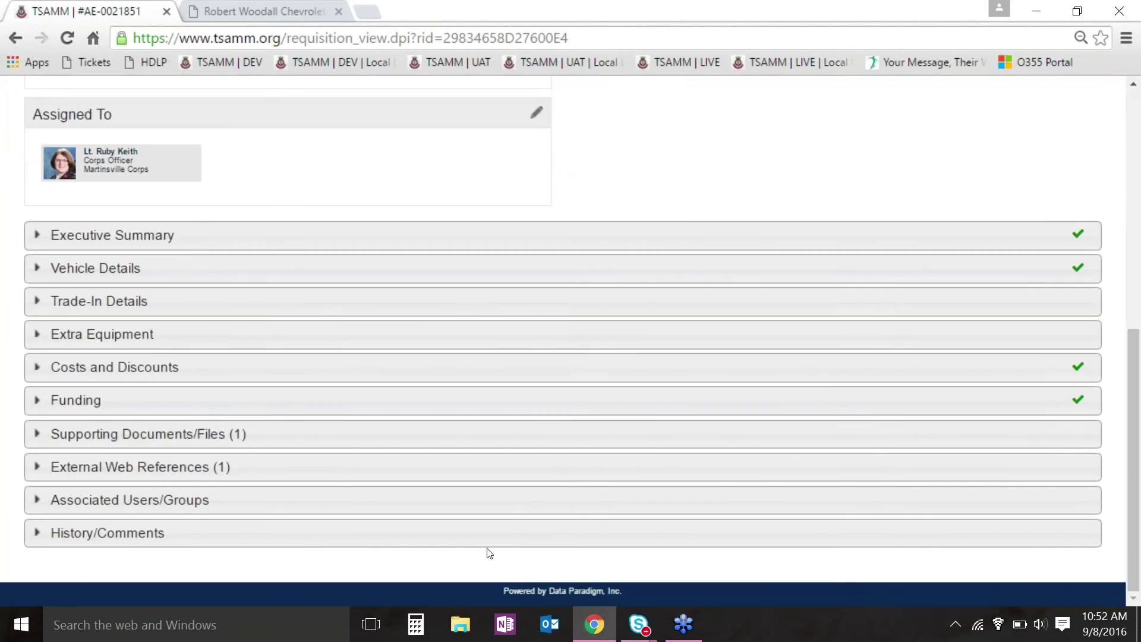
click(463, 535)
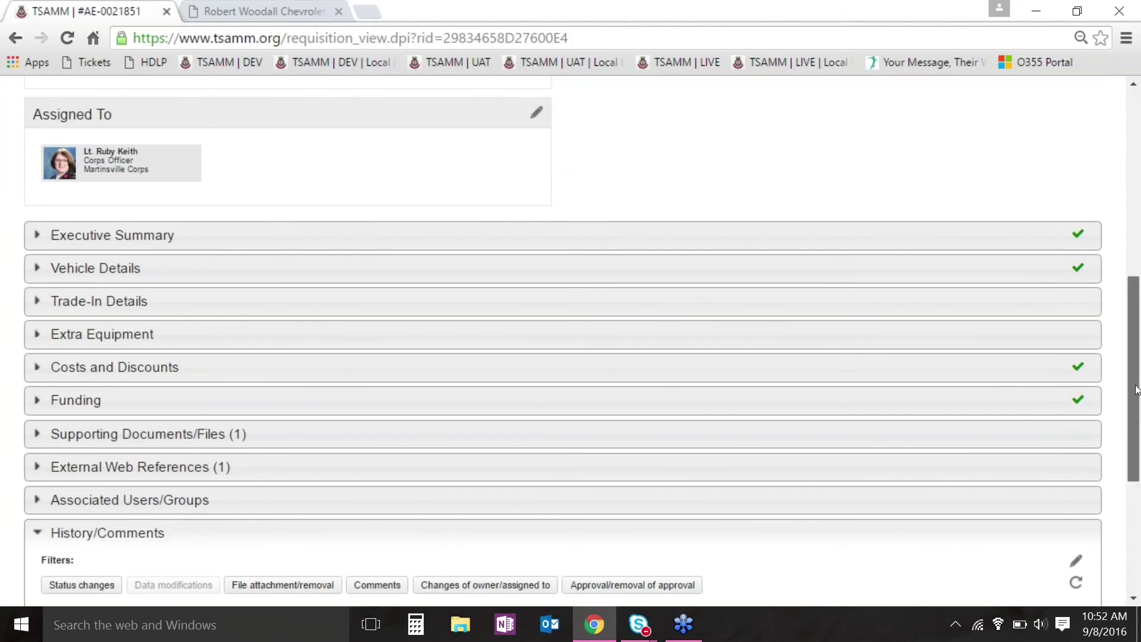
drag(1137, 389, 1124, 513)
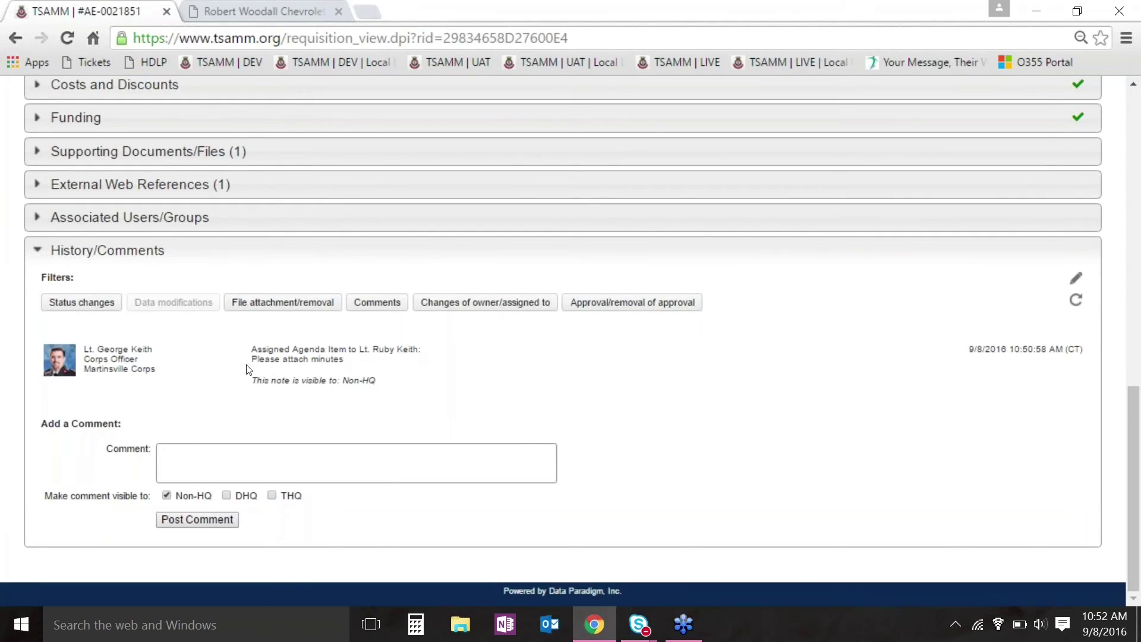
drag(251, 359, 354, 364)
click(395, 365)
scroll(582, 263, up, 1)
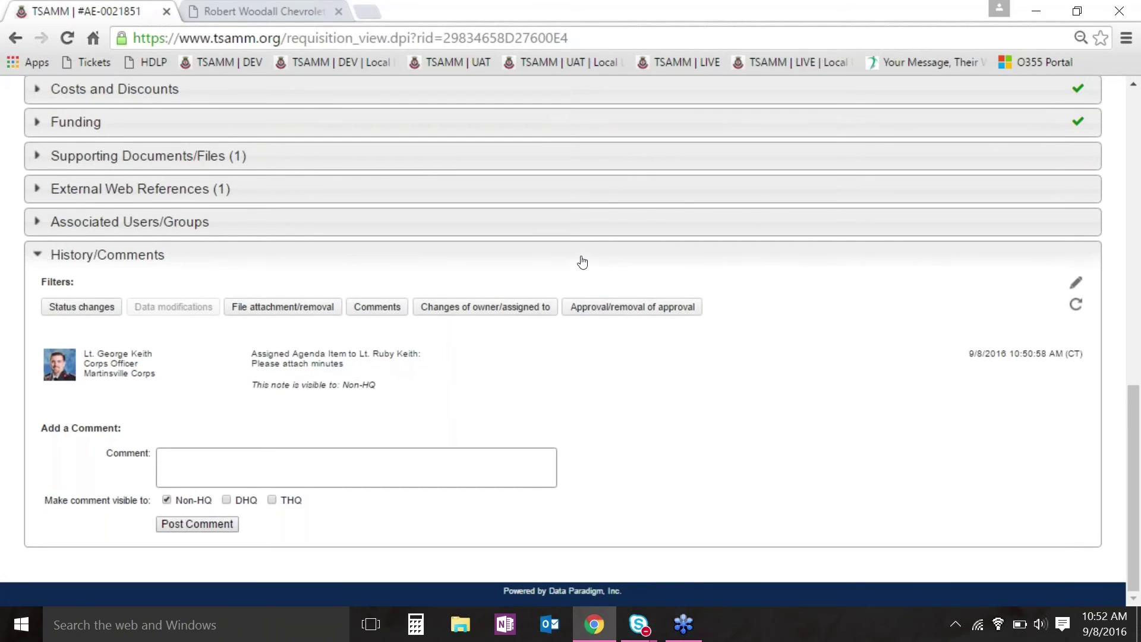
click(582, 263)
Expand the Supporting Documents/Files section, check for the attached advisory board minutes, and collapse it.
click(252, 400)
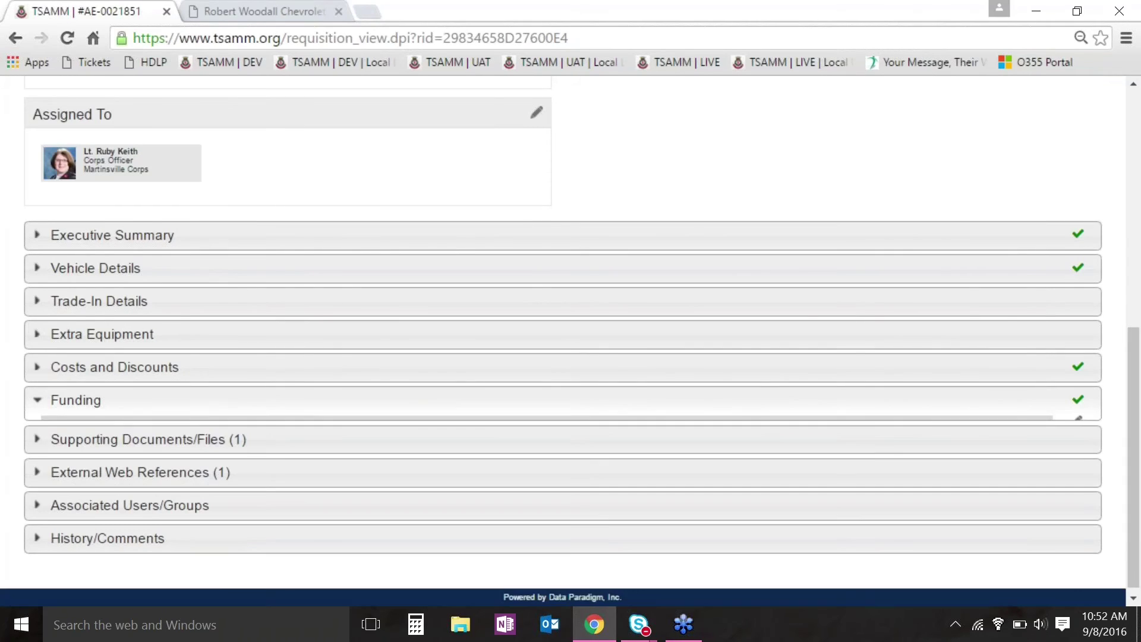
click(713, 433)
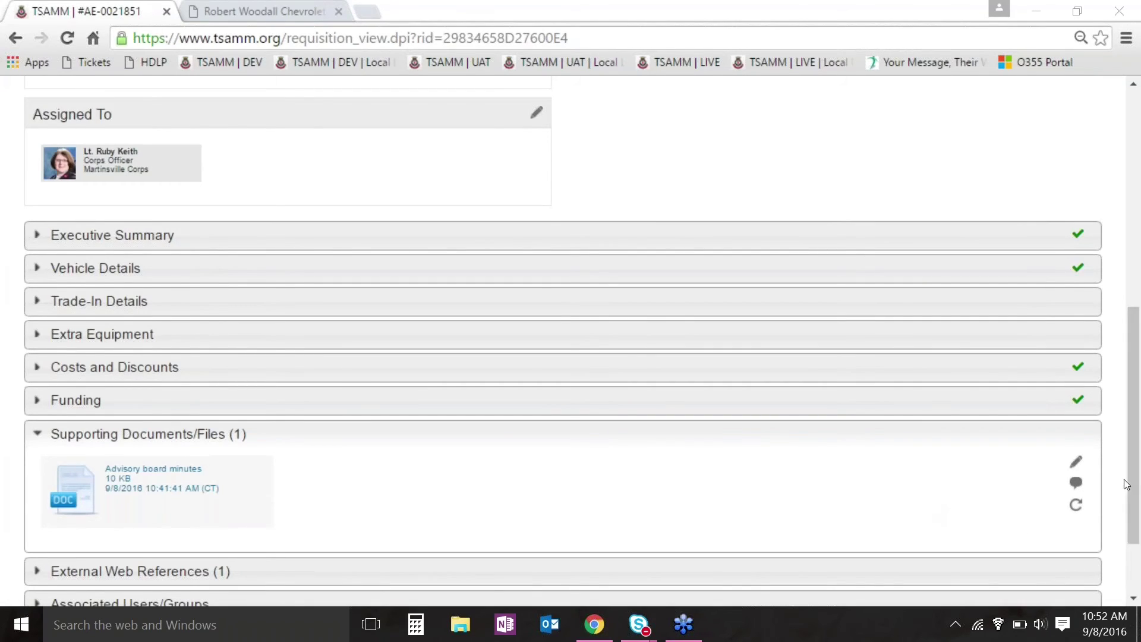
click(835, 435)
scroll(1117, 398, down, 1)
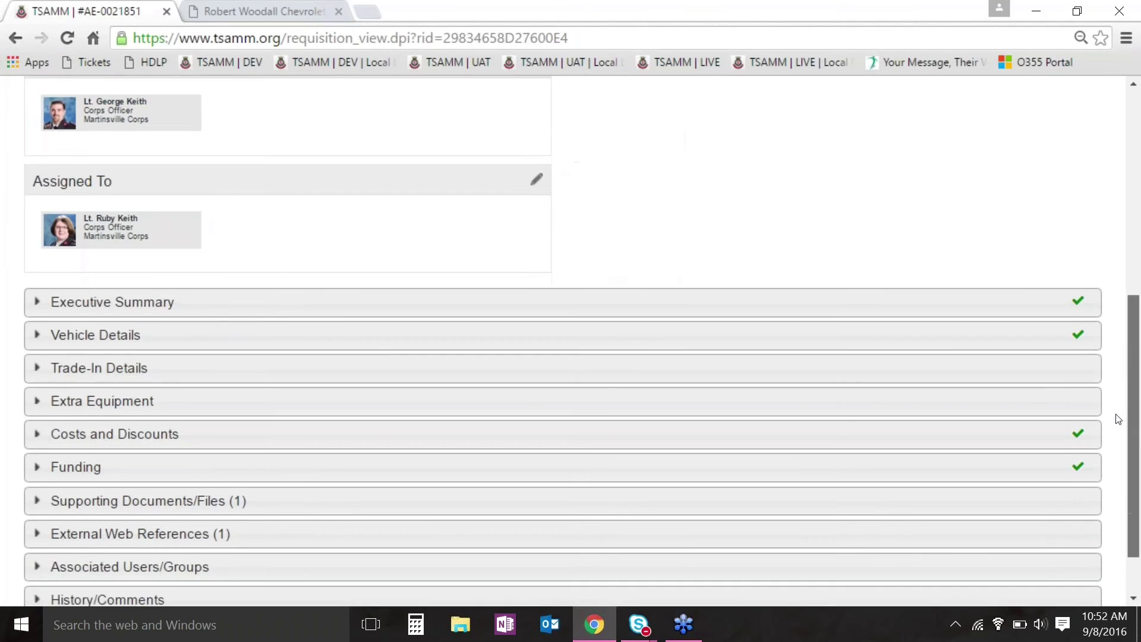
Check the DHQ submission requirement and add the signed-in officer's own approval to the requisition.
drag(1118, 419, 1113, 291)
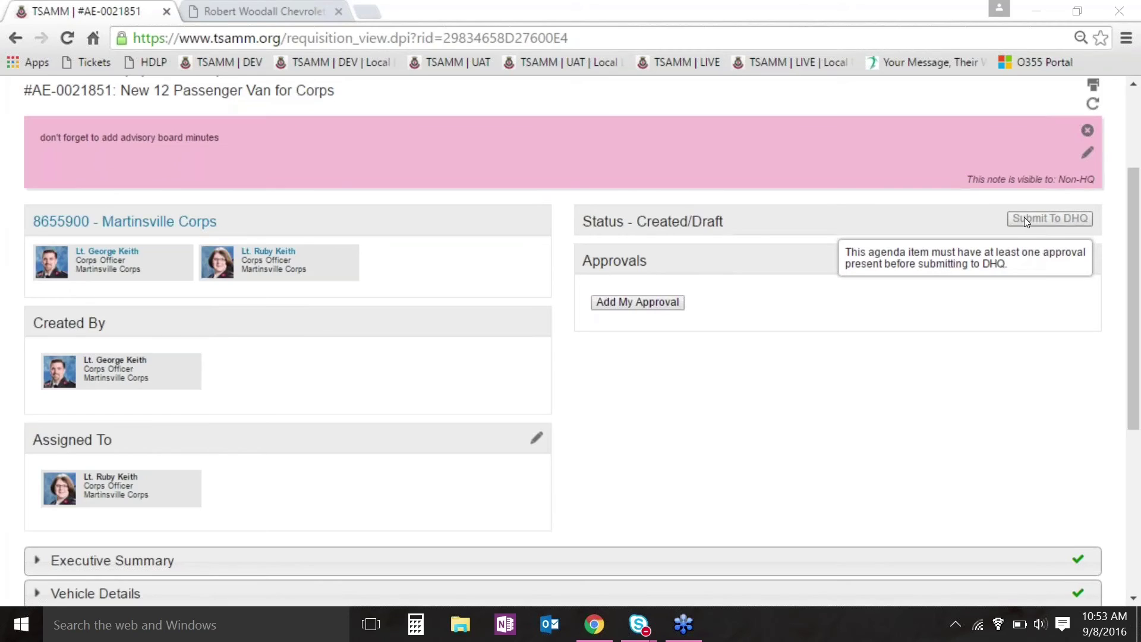
click(639, 306)
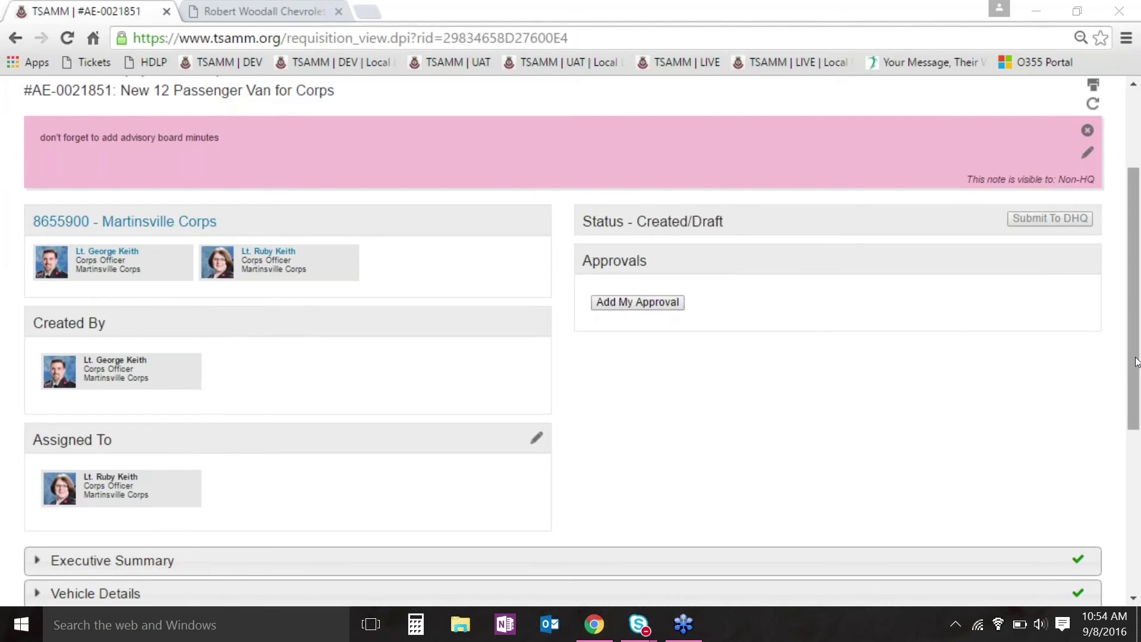
click(634, 307)
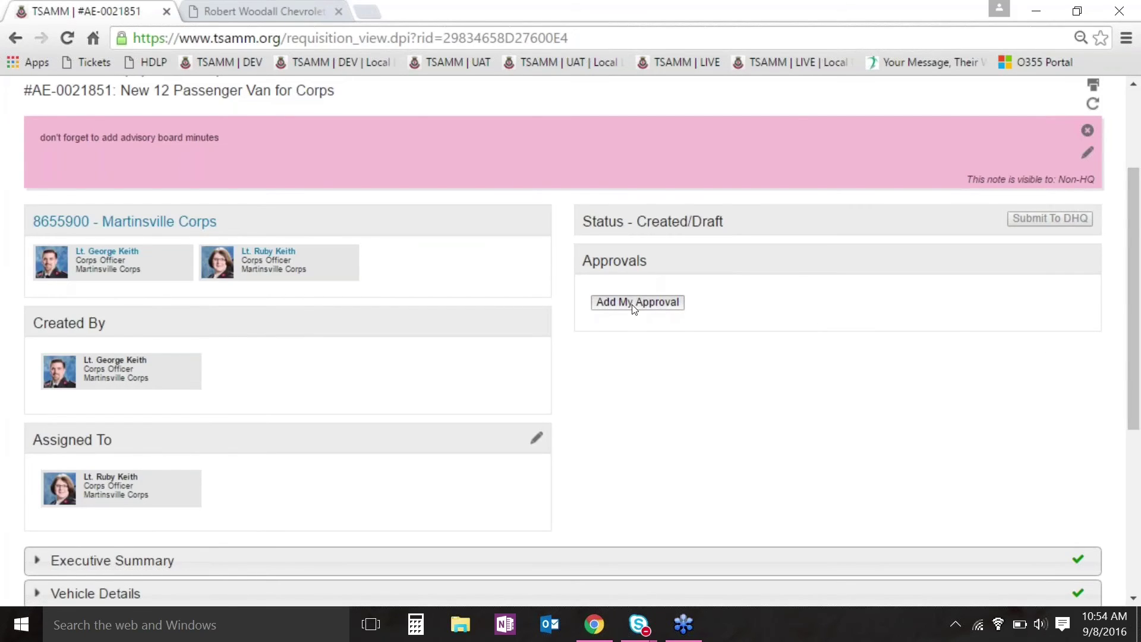
click(634, 306)
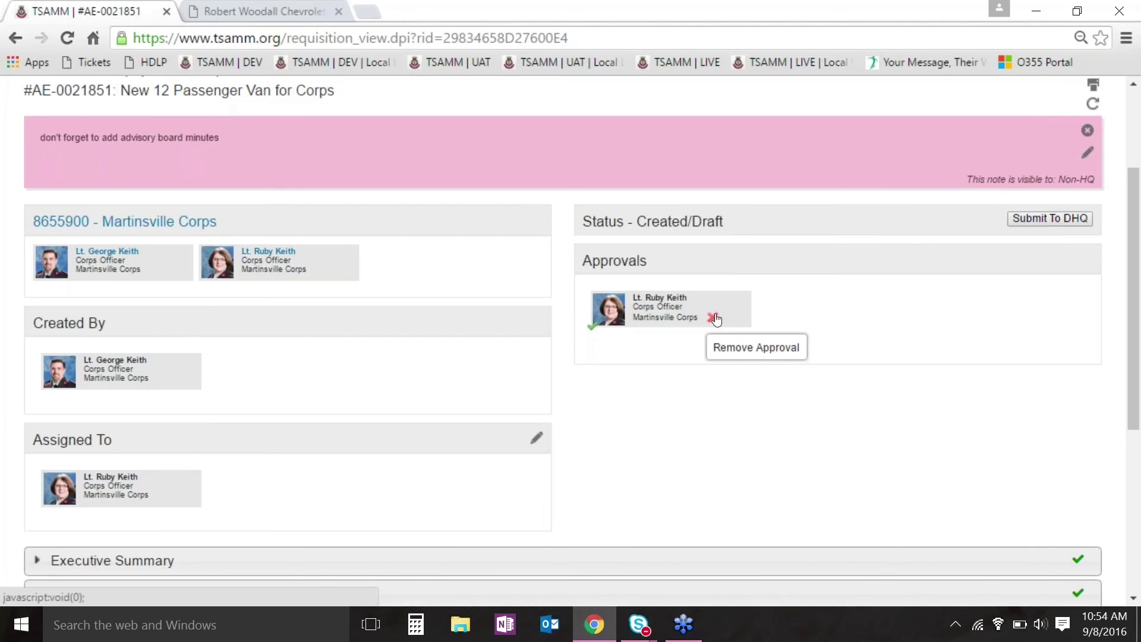
Submit the requisition to DHQ, choosing to remove its sticky notes first.
click(1032, 220)
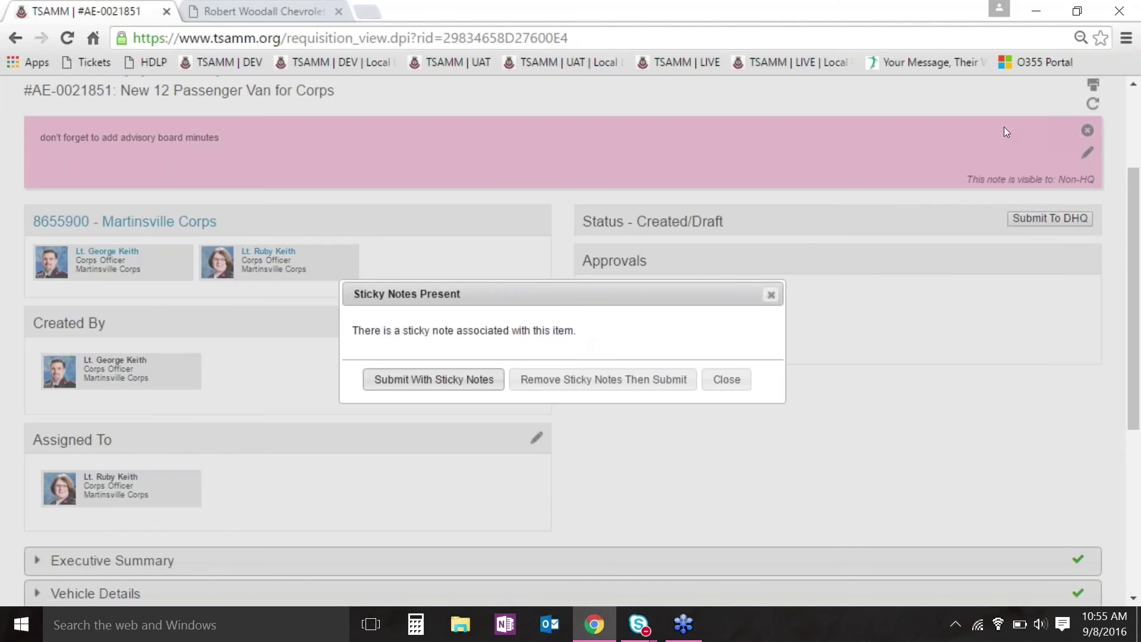
click(583, 379)
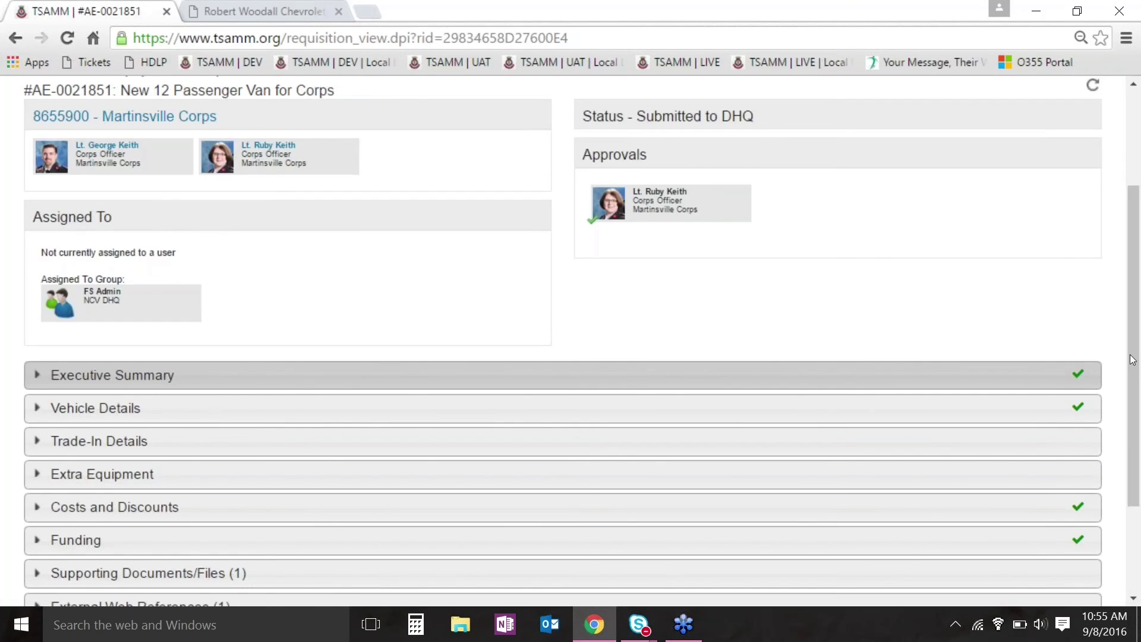
scroll(1136, 365, up, 3)
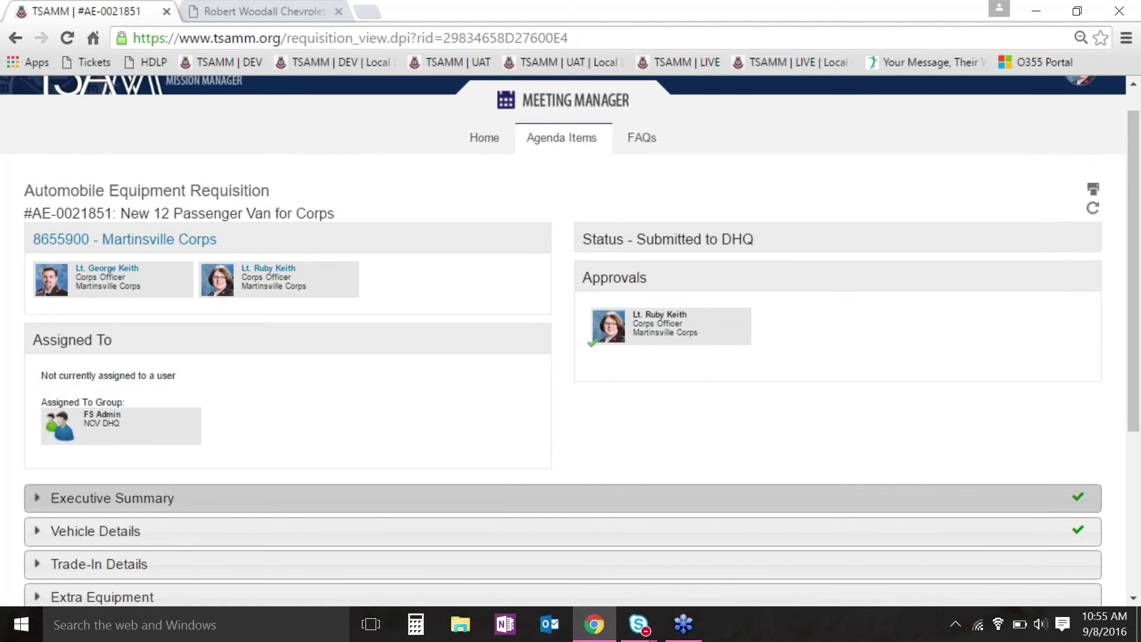
Expand the submitted requisition's Executive Summary, look through it, and collapse it.
click(505, 502)
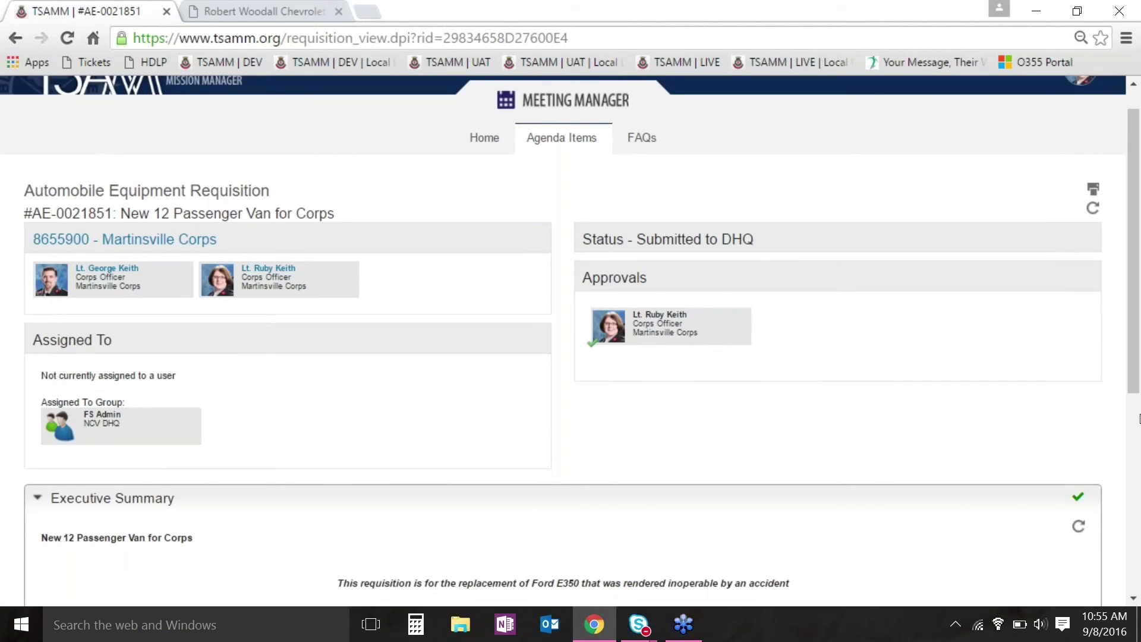
drag(1134, 380, 1134, 492)
scroll(1133, 492, up, 2)
click(840, 398)
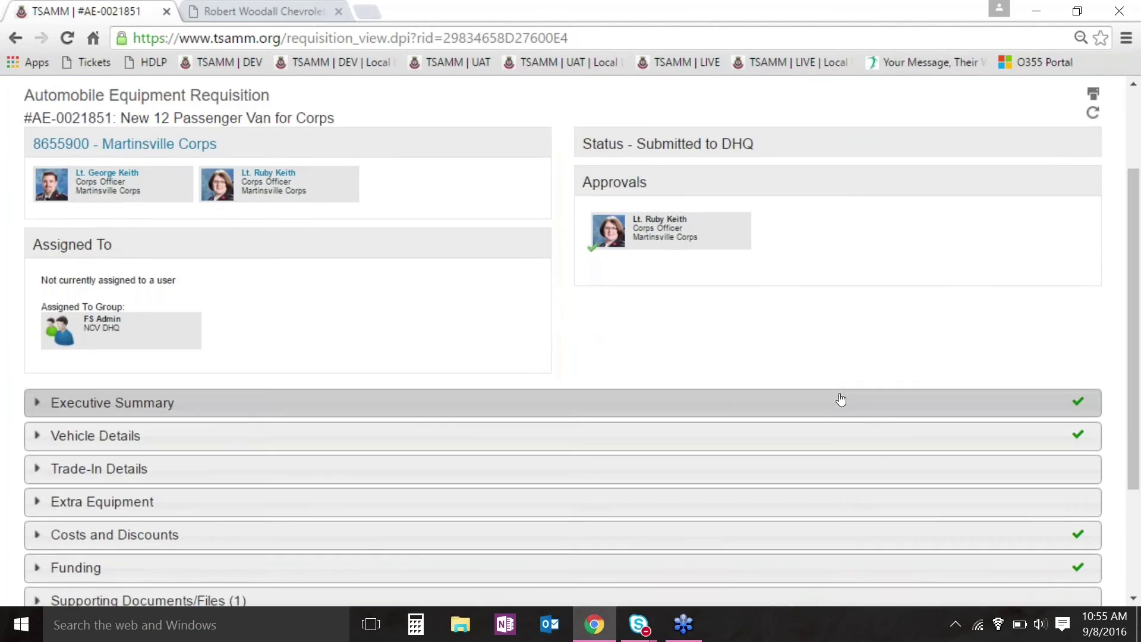
Review the submitted requisition's status, approvals and group assignment.
drag(1140, 319, 1139, 279)
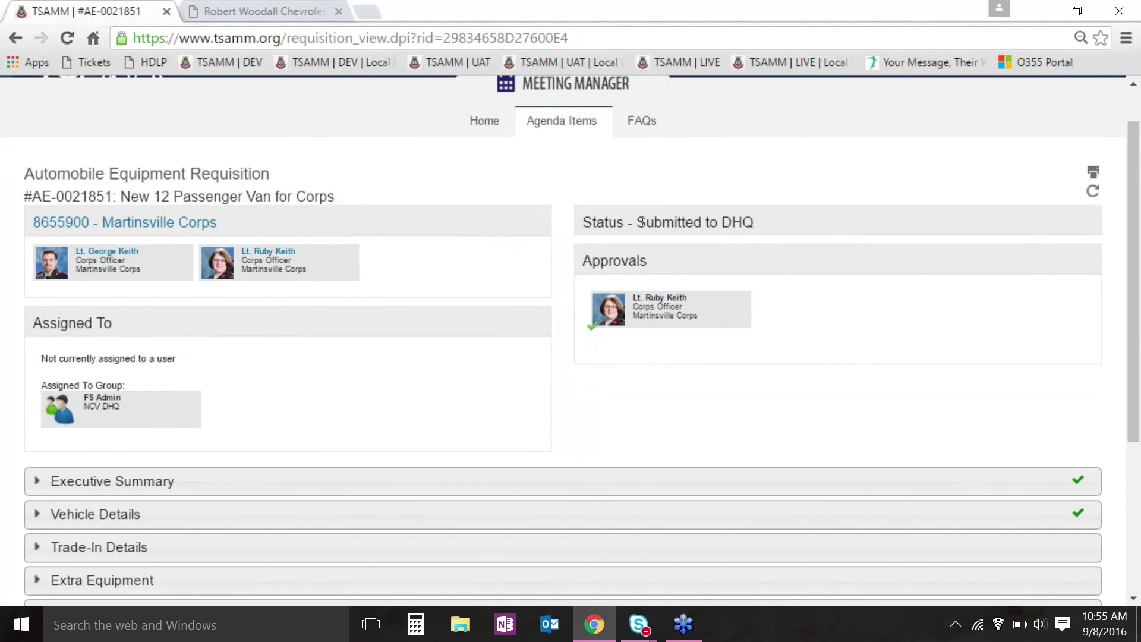
drag(643, 221, 767, 222)
click(767, 222)
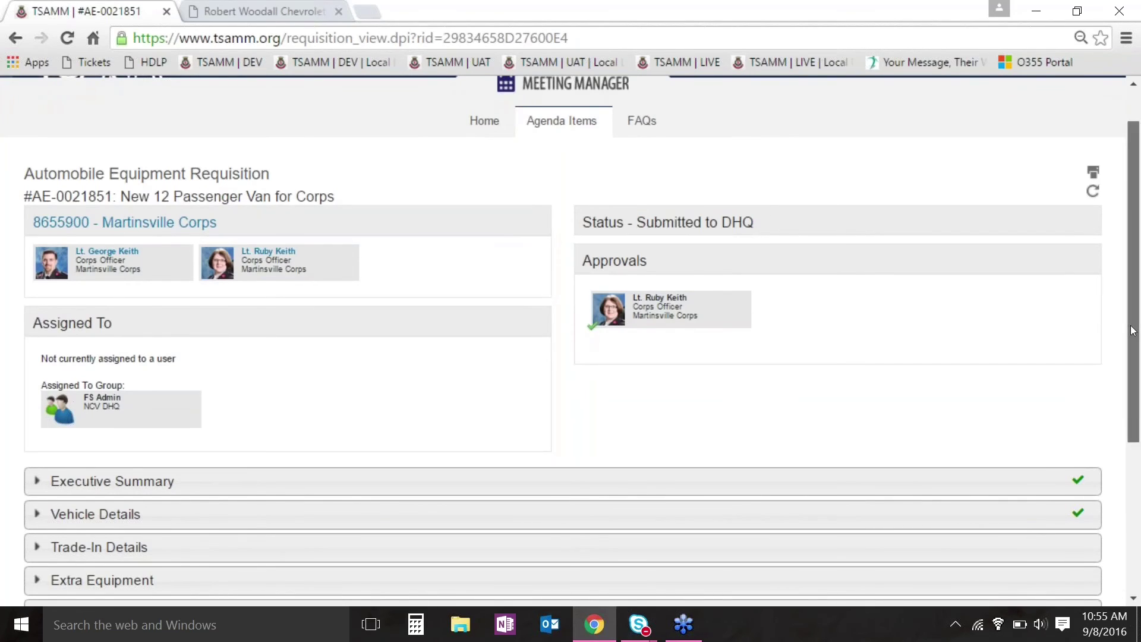
Expand History/Comments on the submitted requisition, review the approval, routing and status entries with their timestamps, and collapse the section.
drag(1133, 331, 1133, 379)
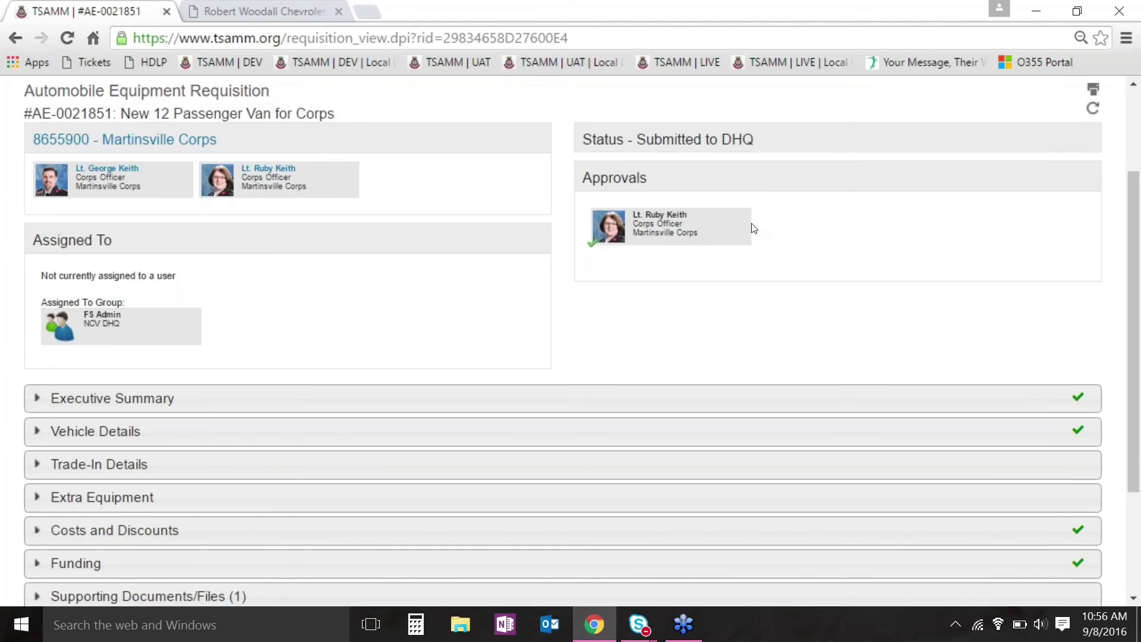
scroll(1140, 344, down, 3)
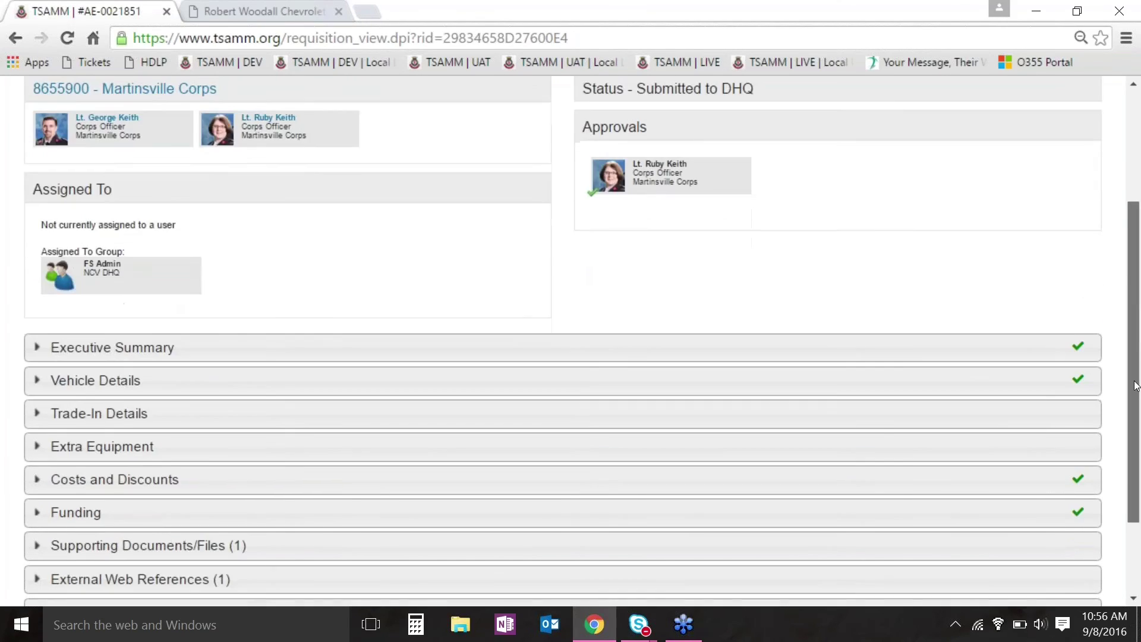
click(522, 542)
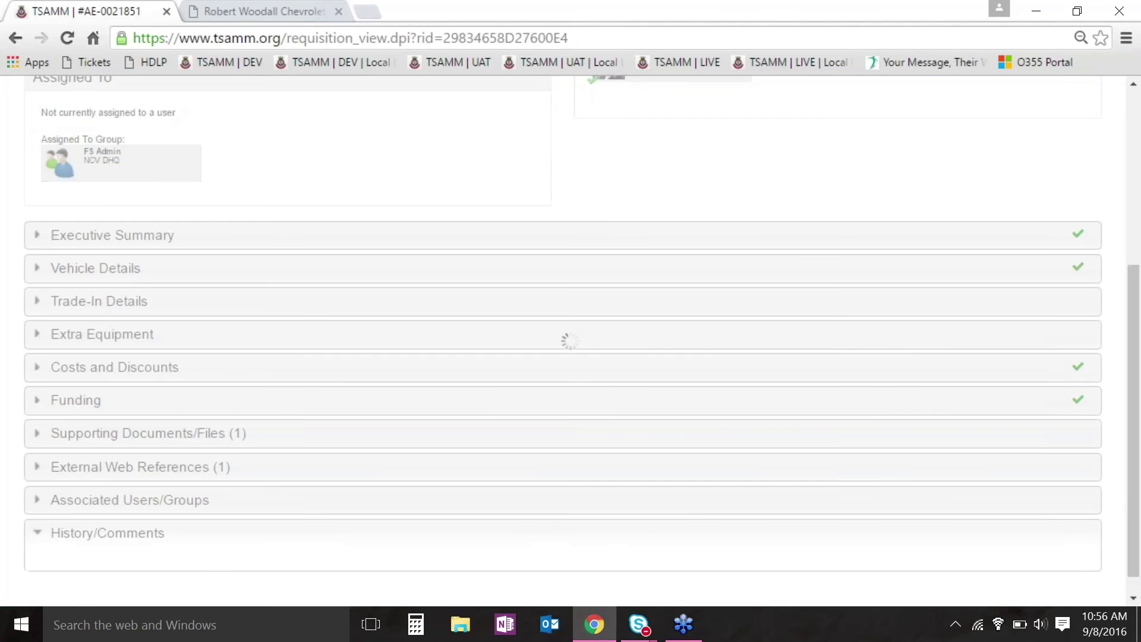
drag(1139, 400, 1140, 522)
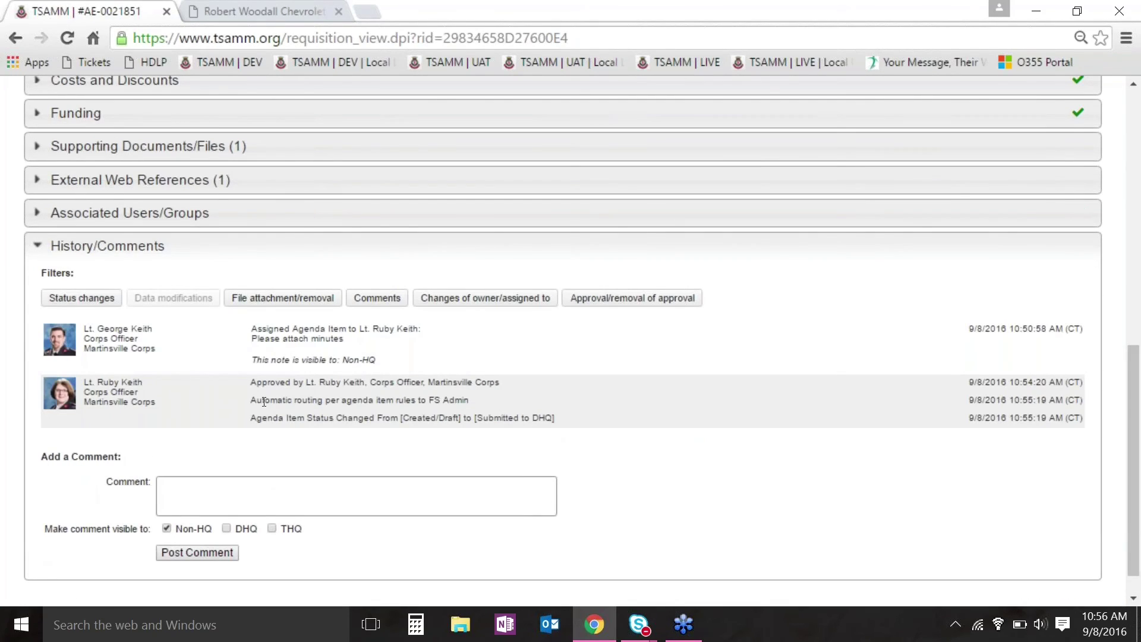
drag(264, 402, 470, 401)
click(525, 405)
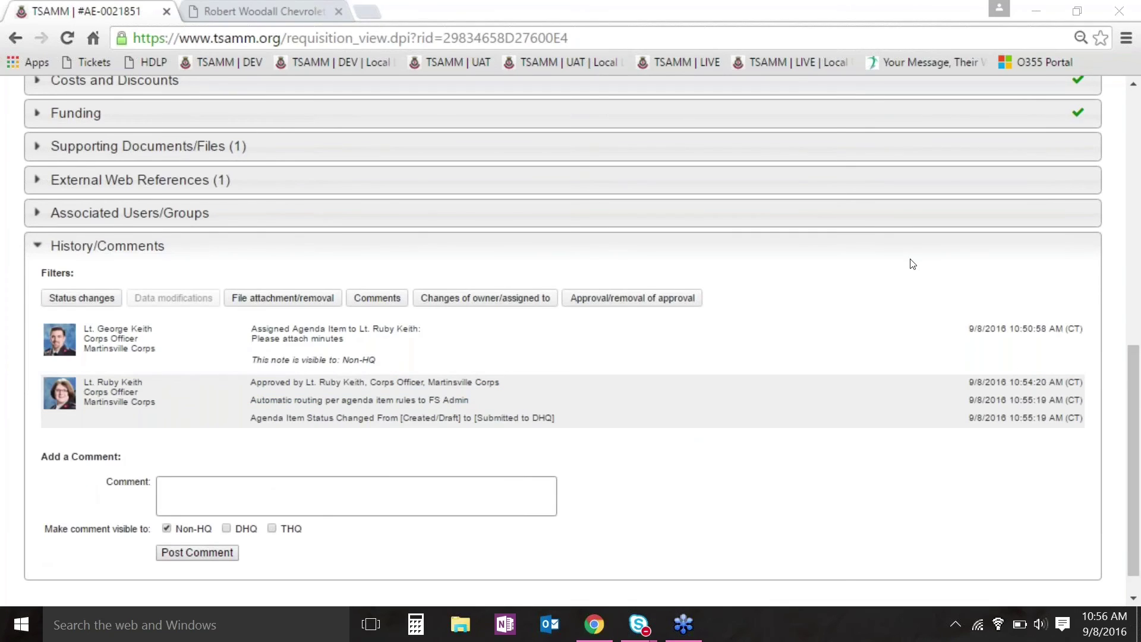
drag(970, 401, 1083, 405)
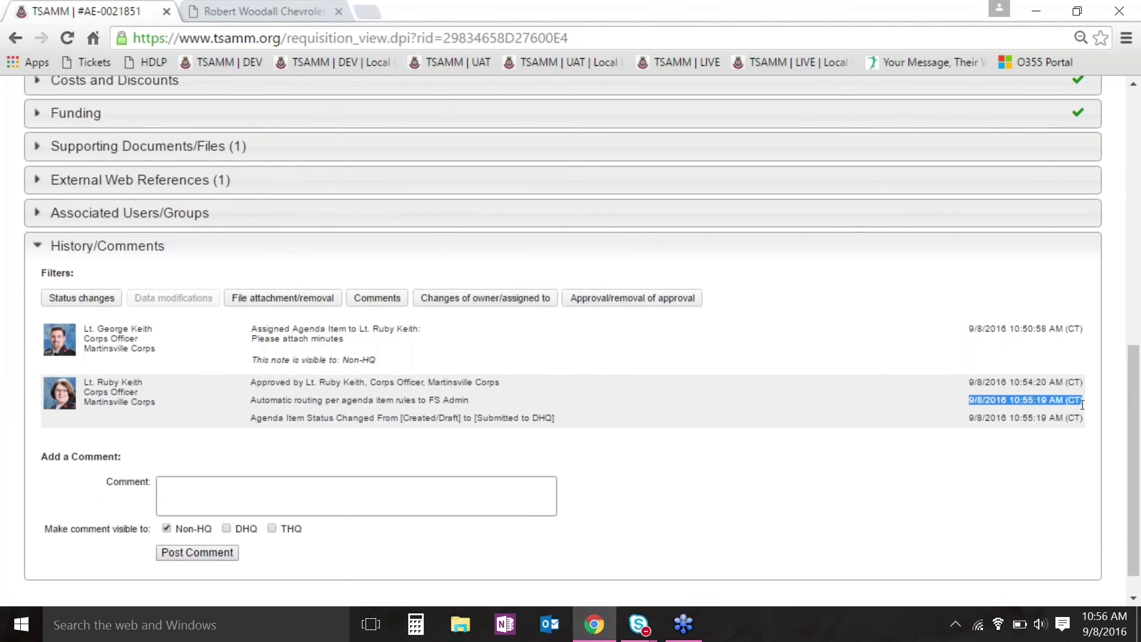
click(859, 406)
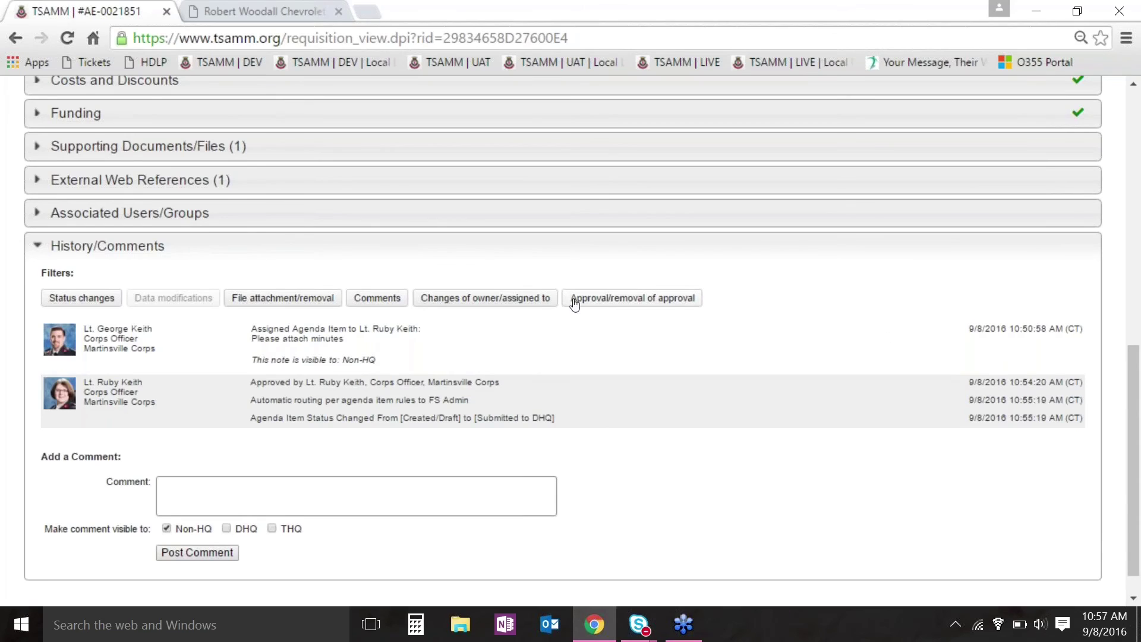
click(448, 258)
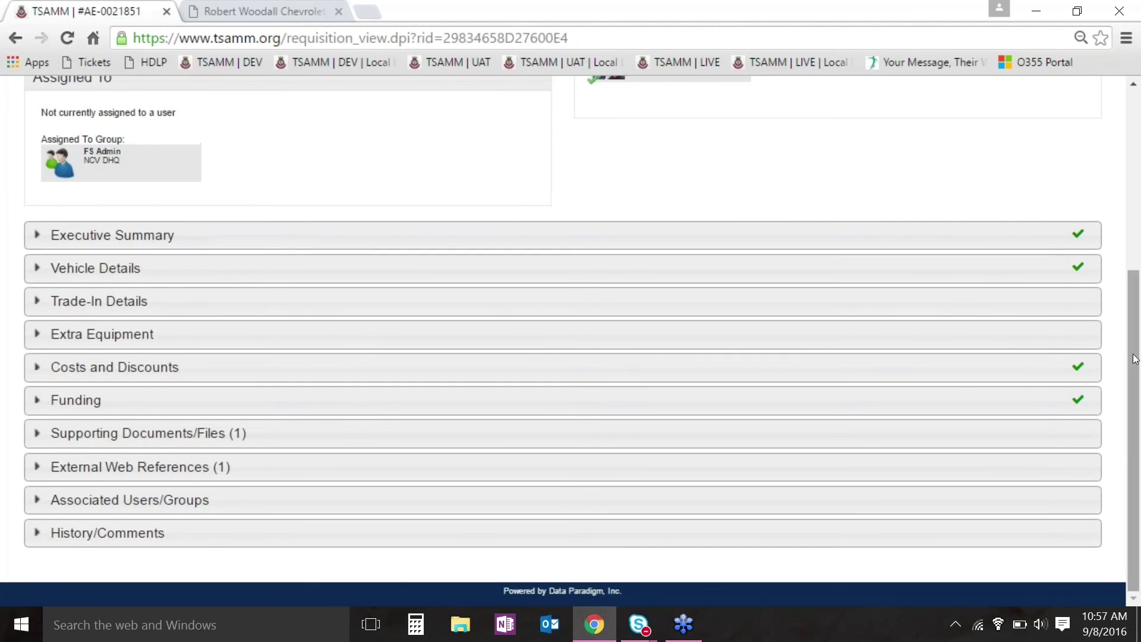
drag(1135, 361, 1125, 123)
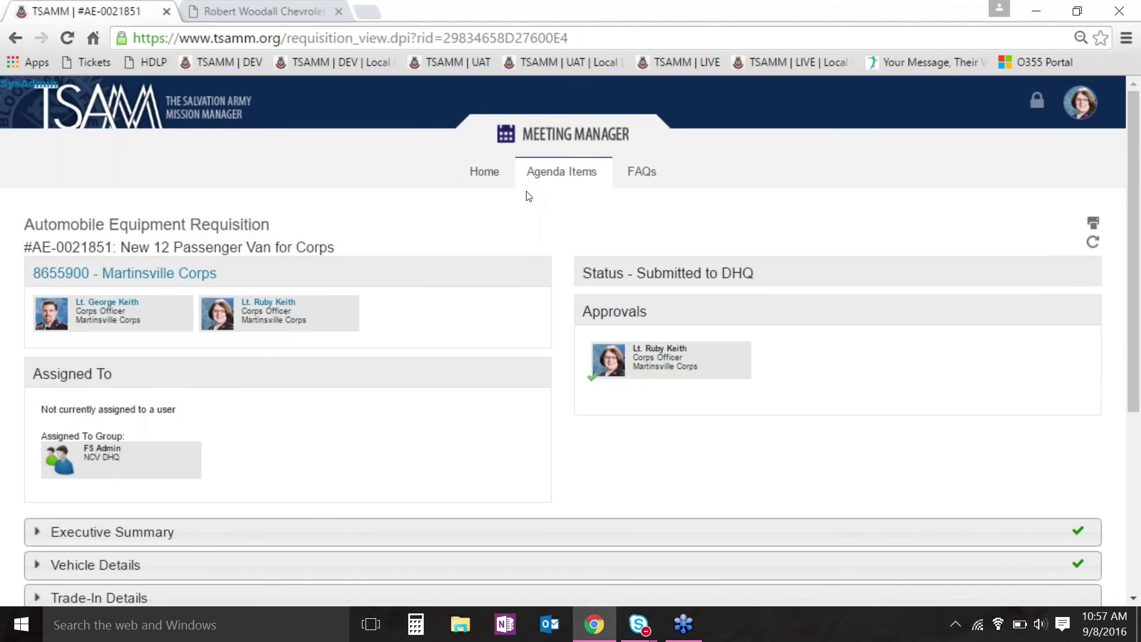
mouse_move(531, 171)
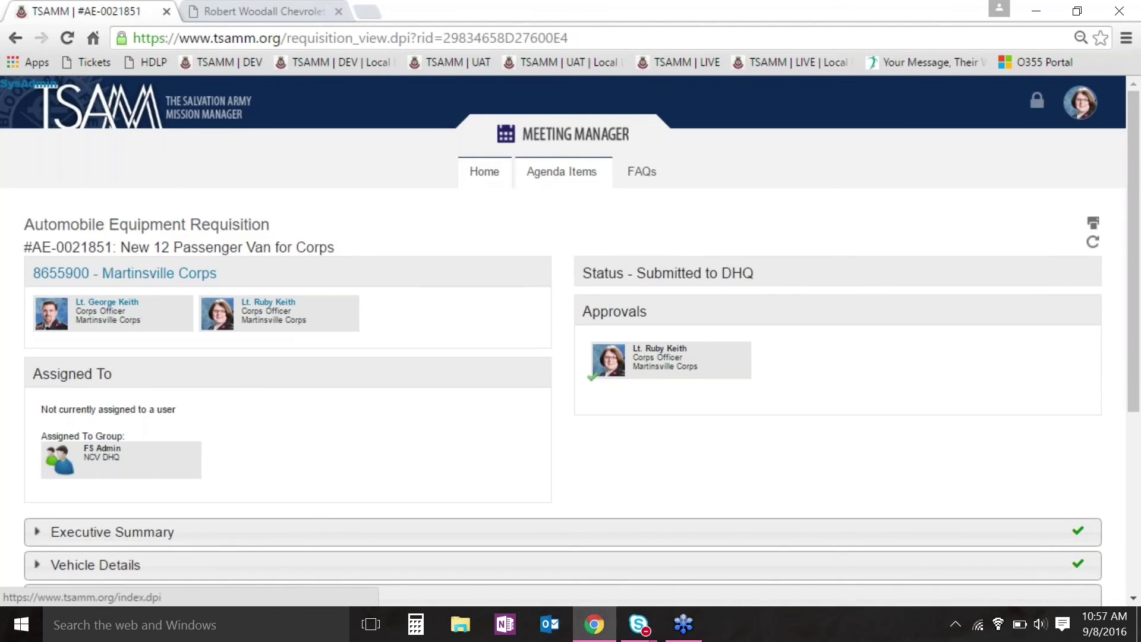
Check the home page's Active Agenda Items, and open the list of existing agenda items.
click(484, 171)
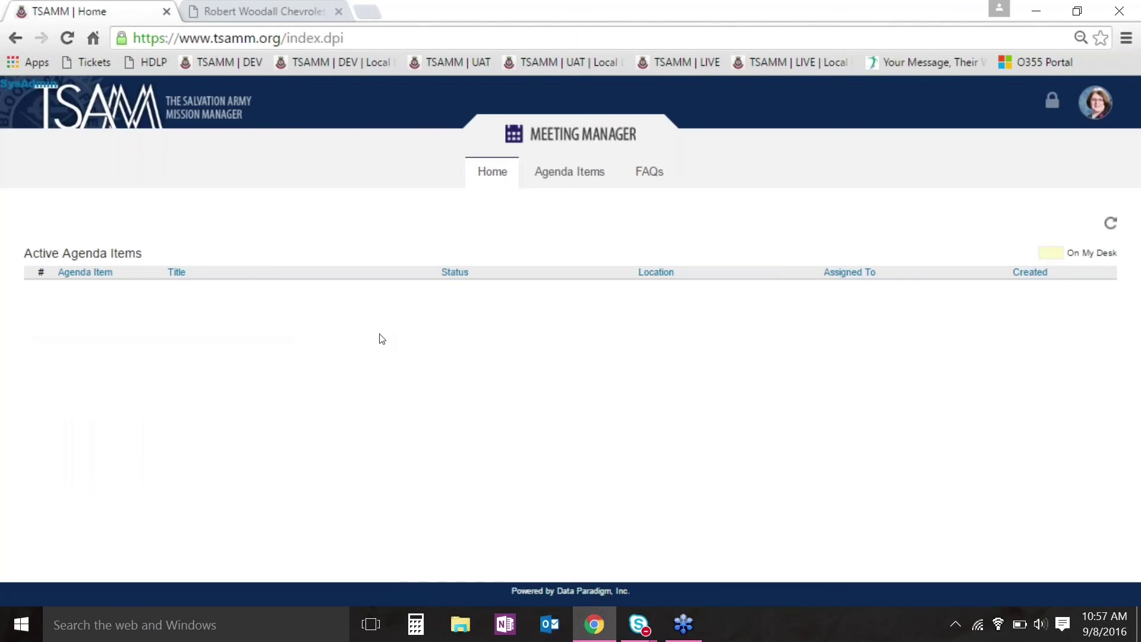
click(582, 172)
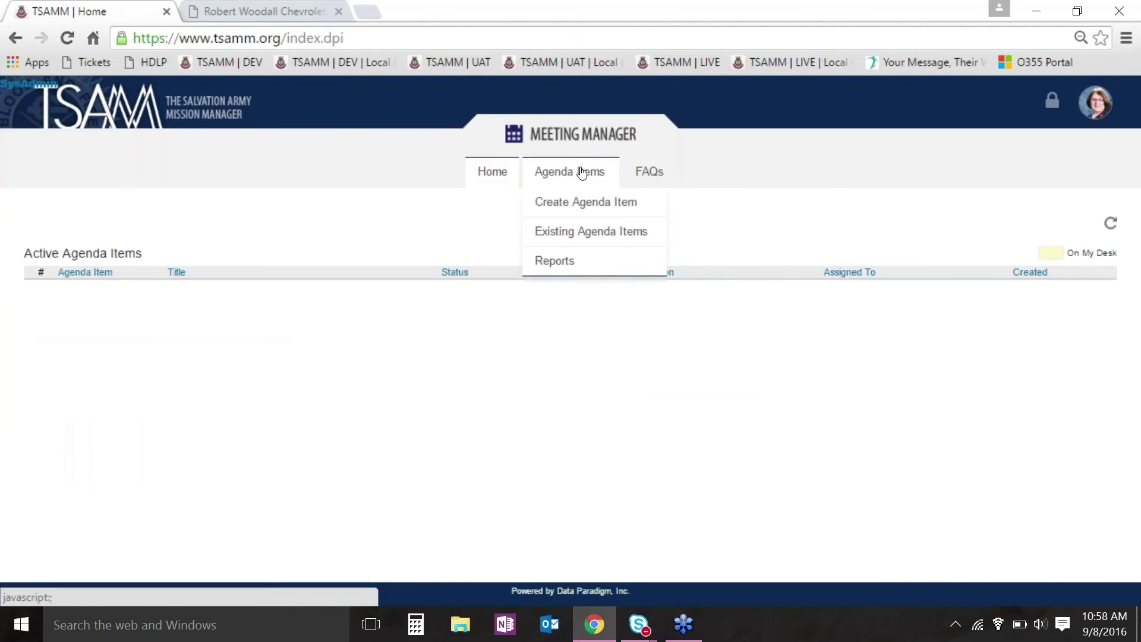
click(591, 231)
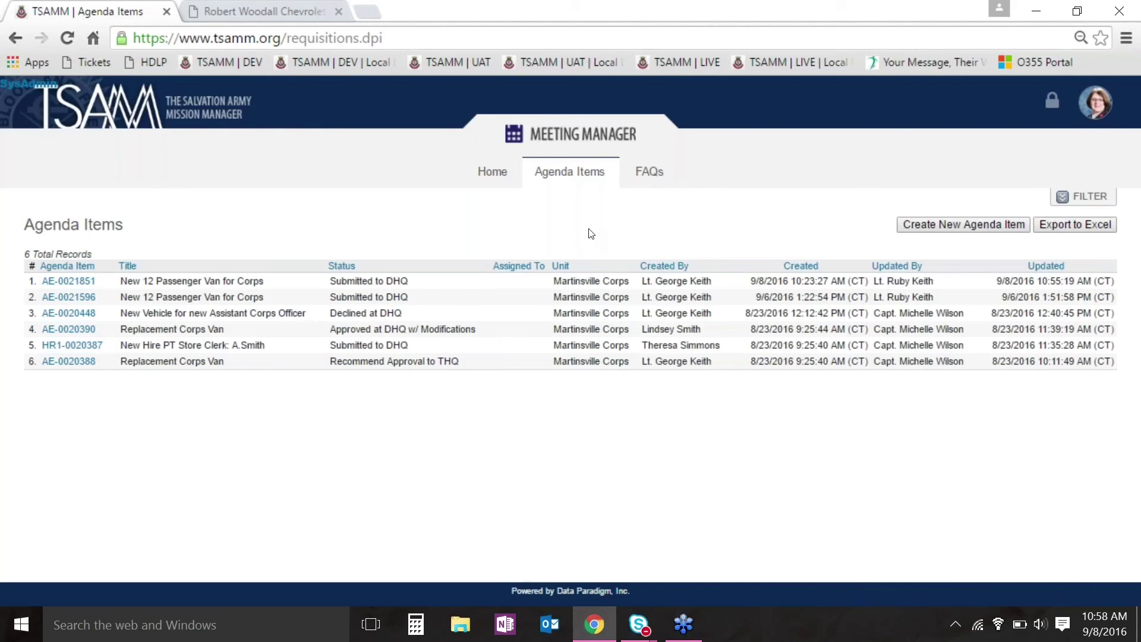
Show the agenda item filter options and filter the list by a surname as title keyword.
click(1064, 201)
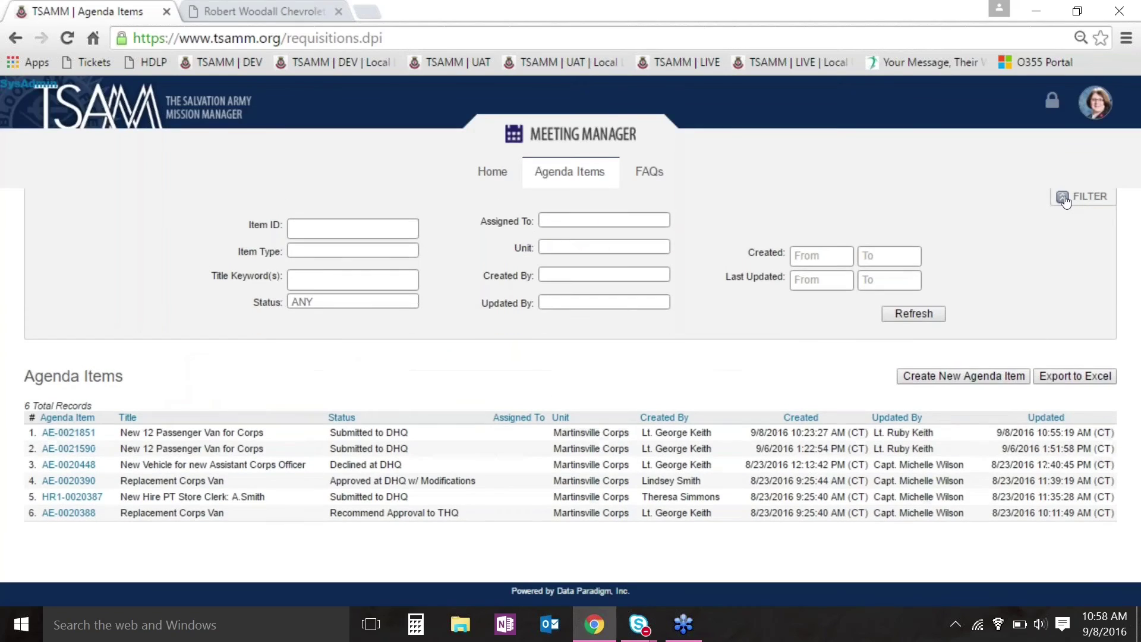
click(357, 251)
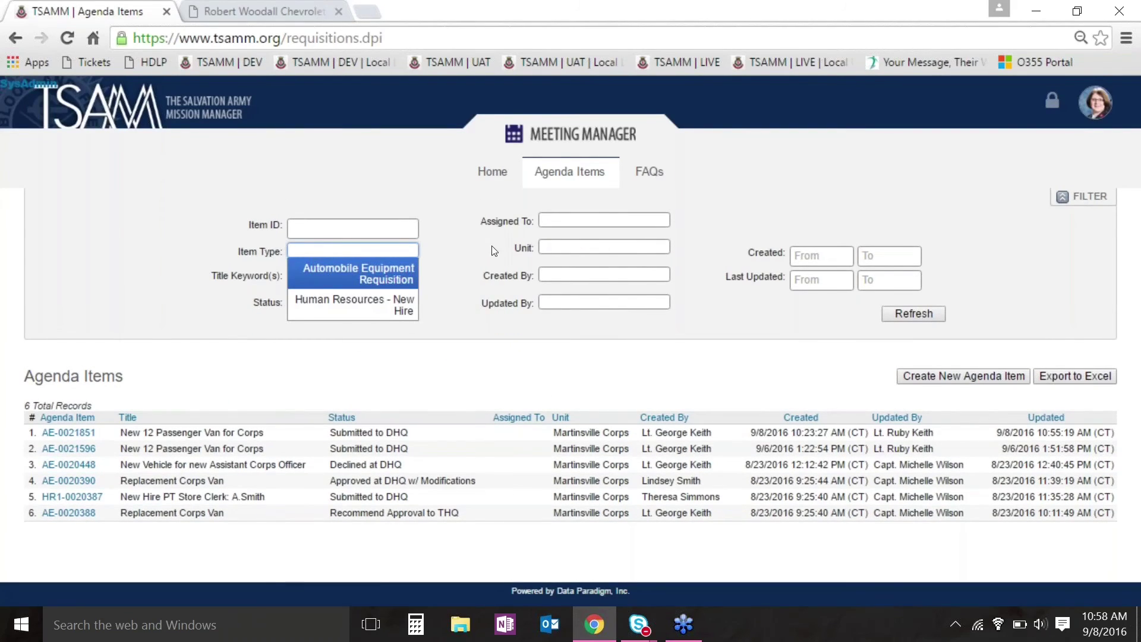
click(394, 229)
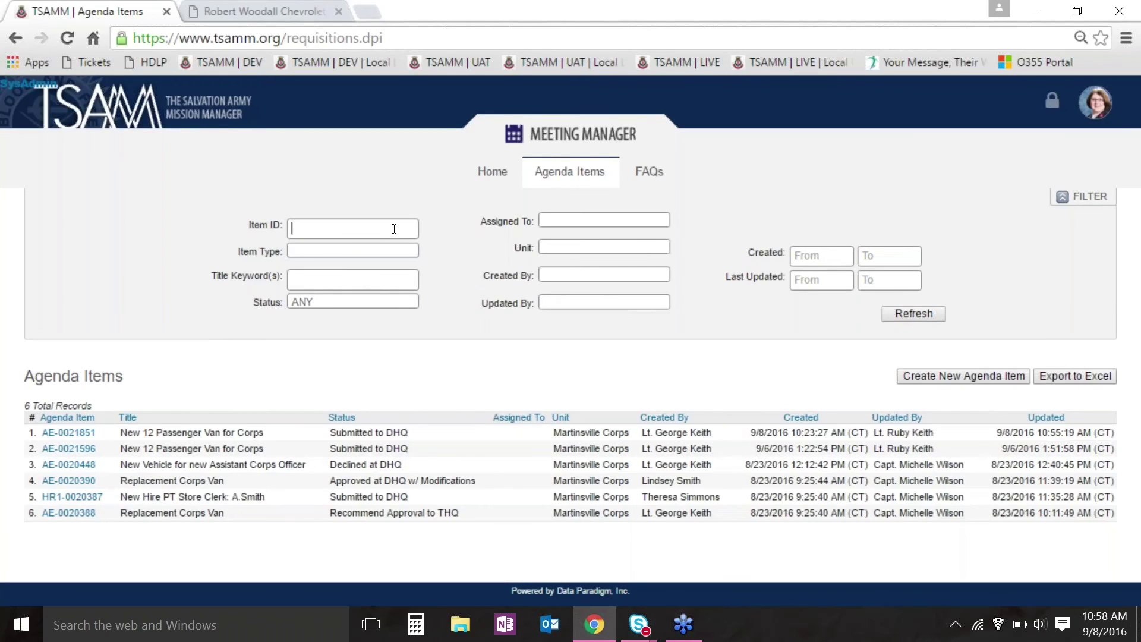
click(396, 285)
text(smith)
click(920, 314)
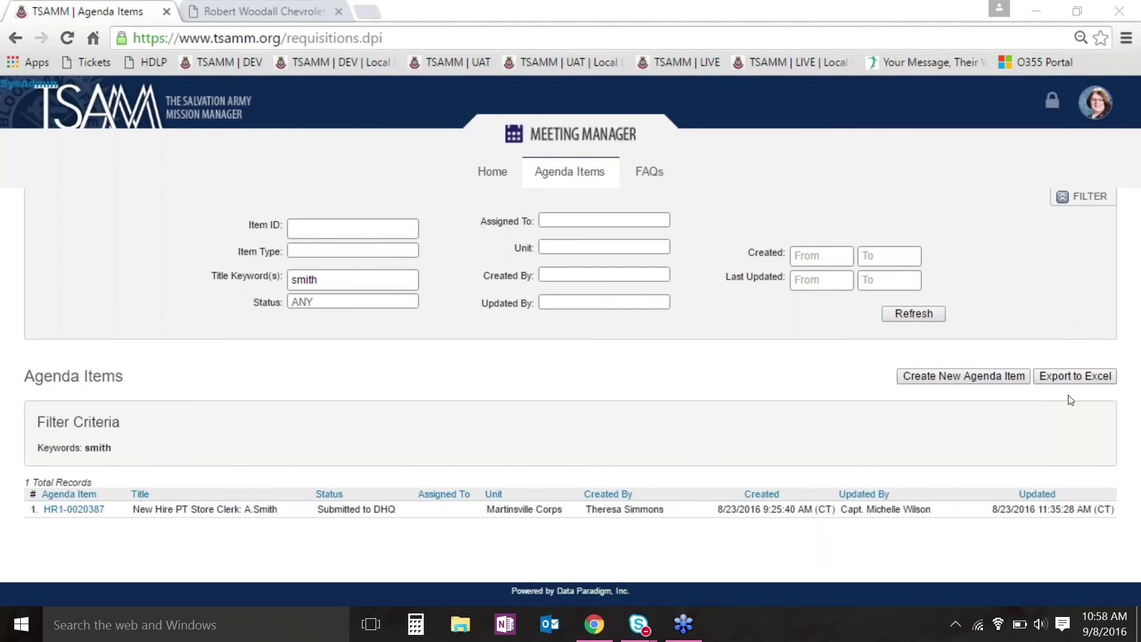
Clear the title keyword and refresh the list to show all agenda items again.
click(333, 280)
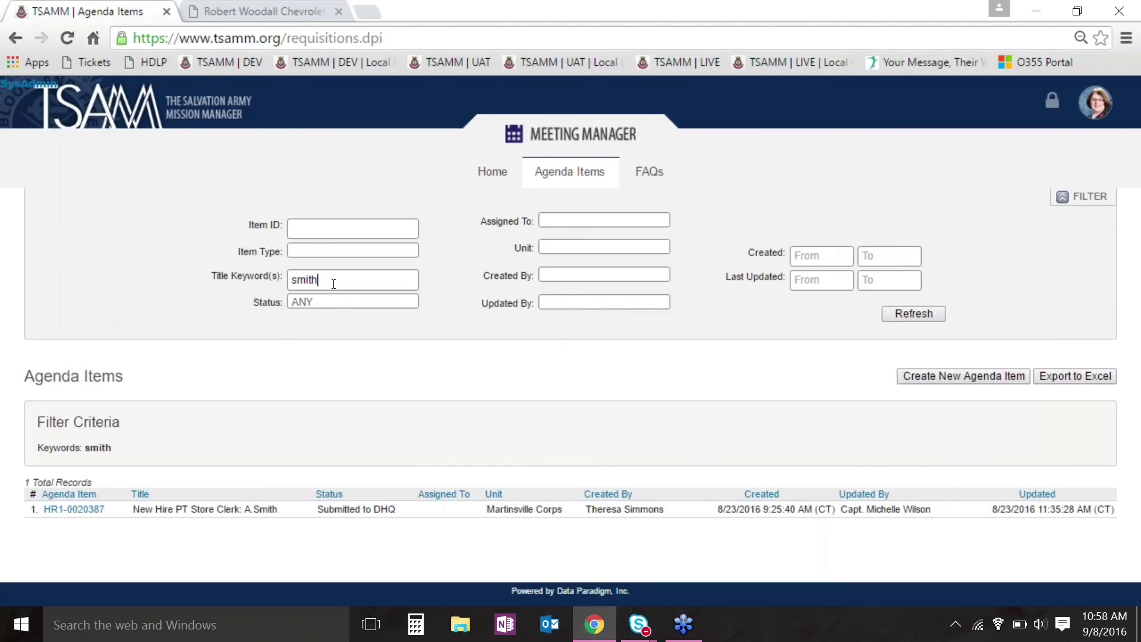
drag(334, 280, 247, 284)
key(BackSpace)
click(910, 314)
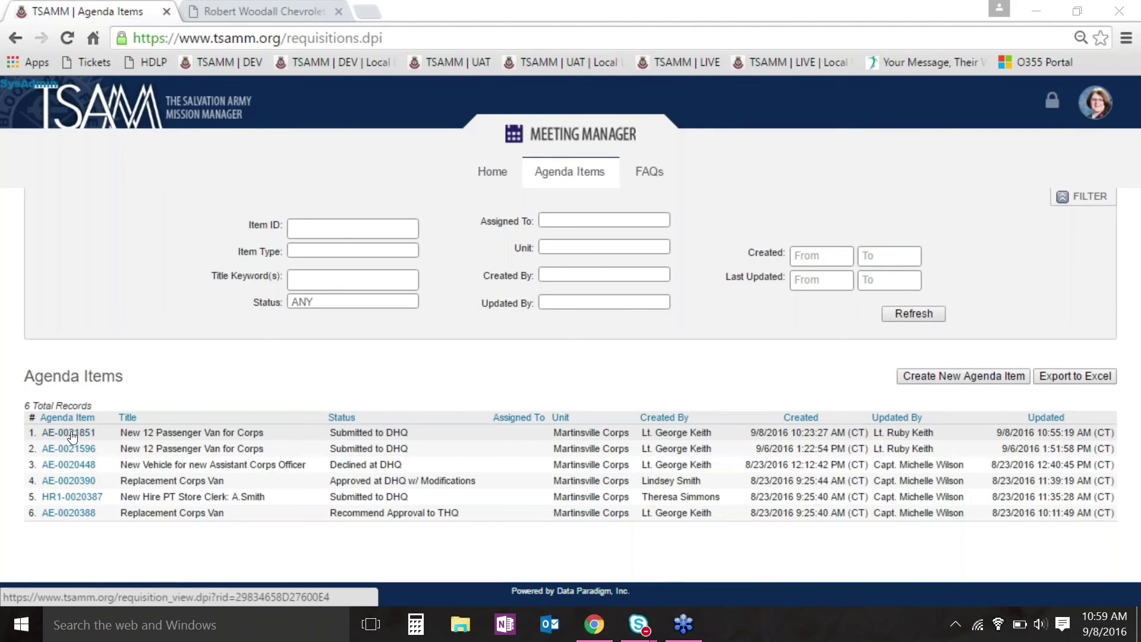
Open the Replacement Corps Van requisition approved at DHQ with modifications, and review its approvals and the note under Board Actions.
click(67, 485)
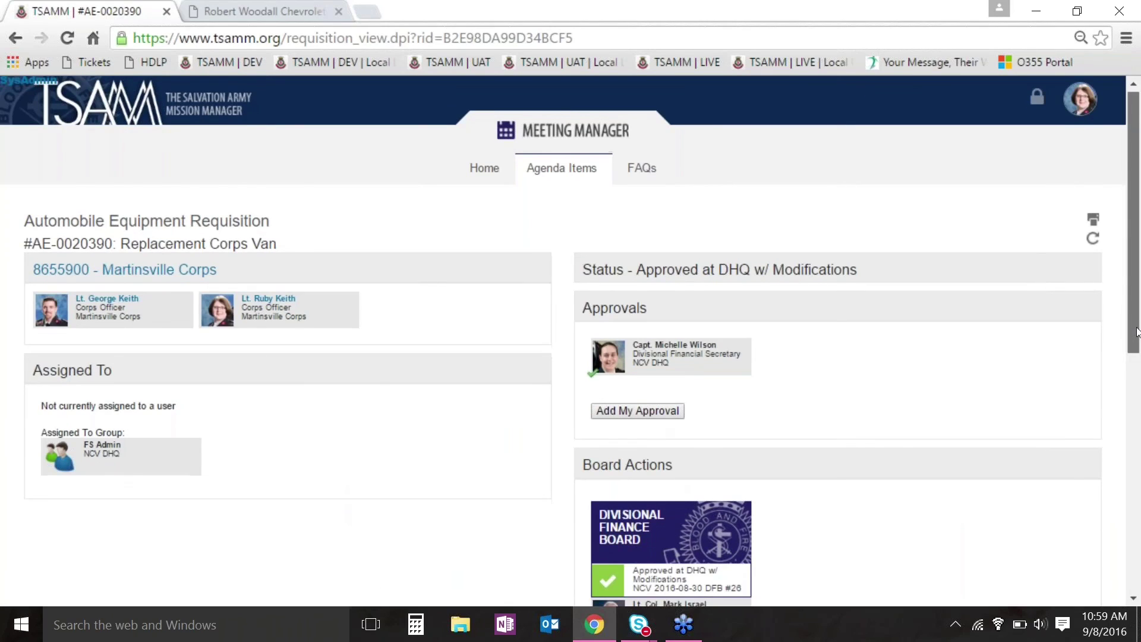
drag(1134, 333, 1121, 393)
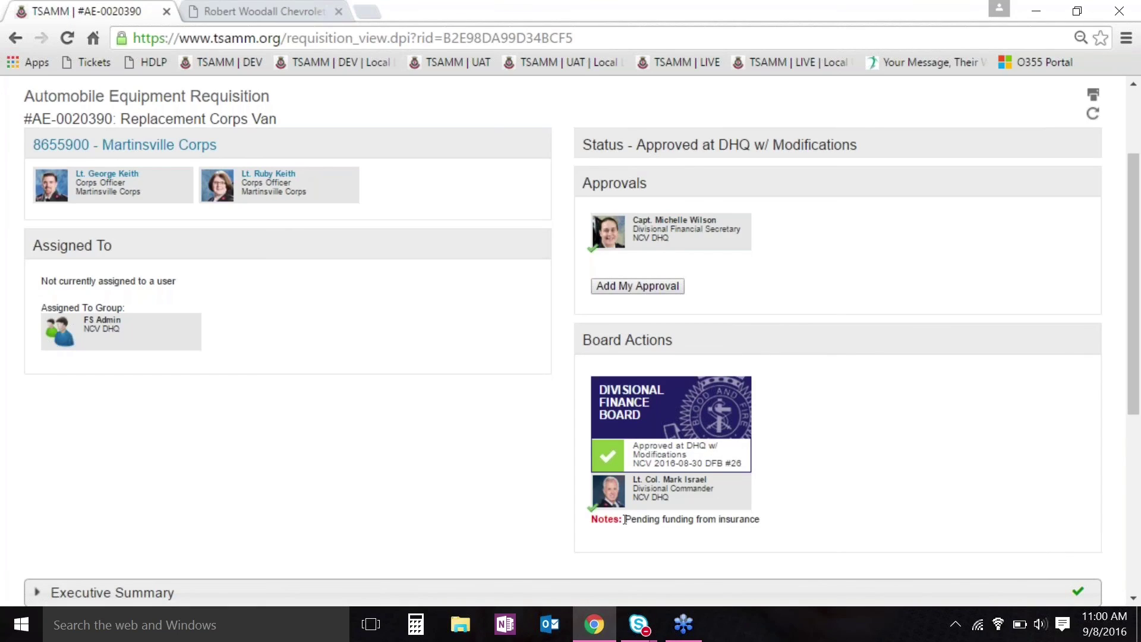
drag(625, 520, 761, 520)
Expand History/Comments on the Replacement Corps Van requisition and review its approval, meeting and status entries.
drag(1136, 348, 1115, 528)
click(736, 532)
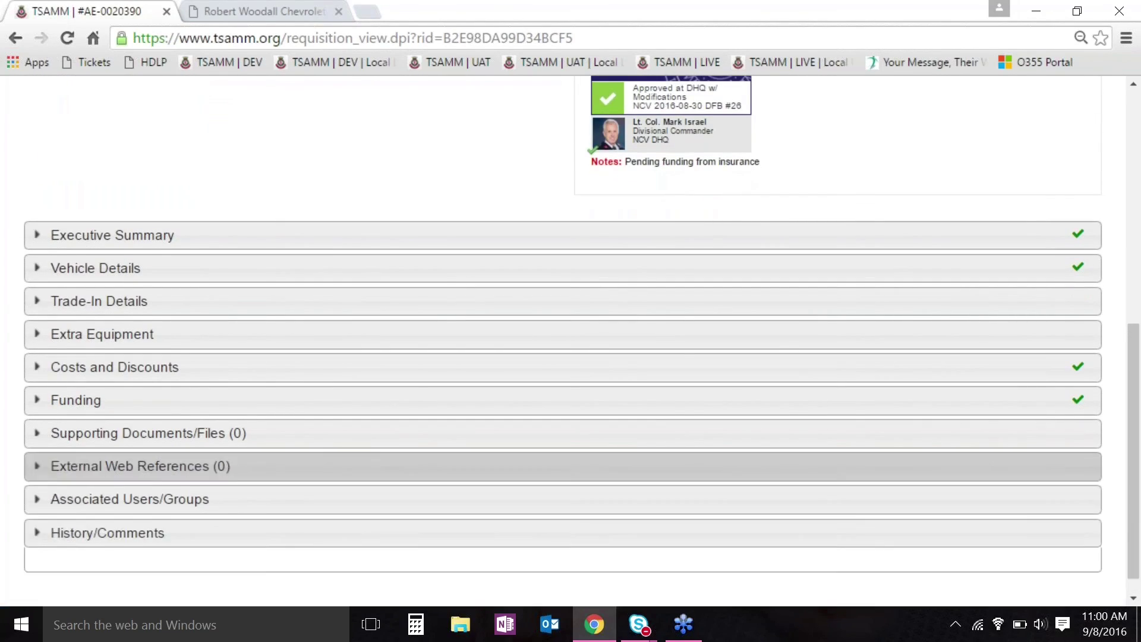
drag(1138, 383, 1130, 476)
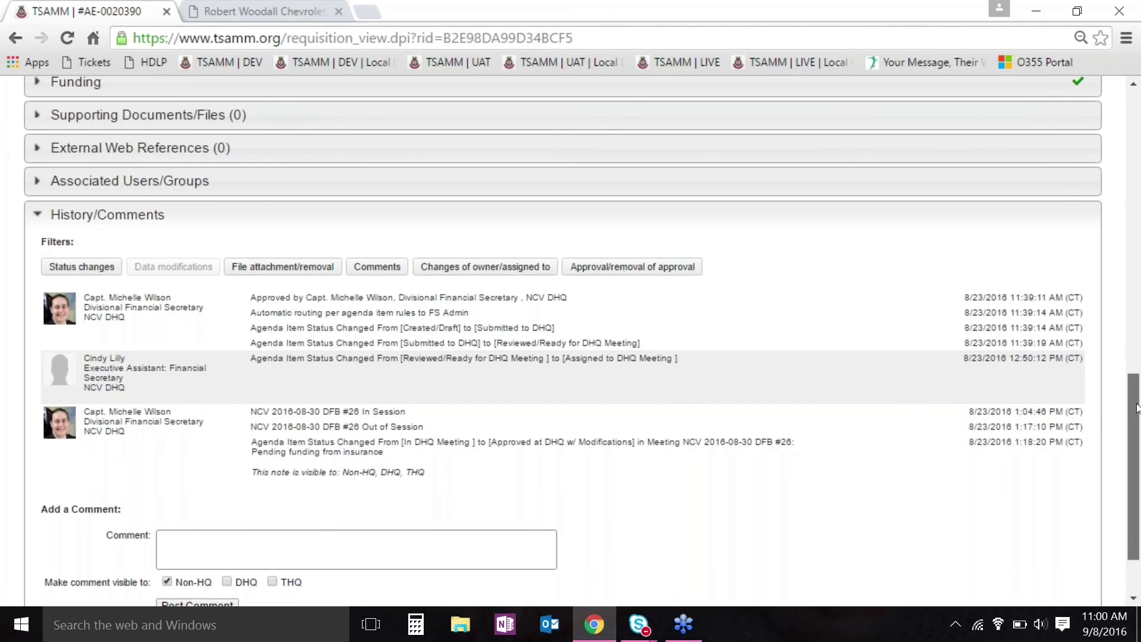
drag(1137, 409, 1138, 132)
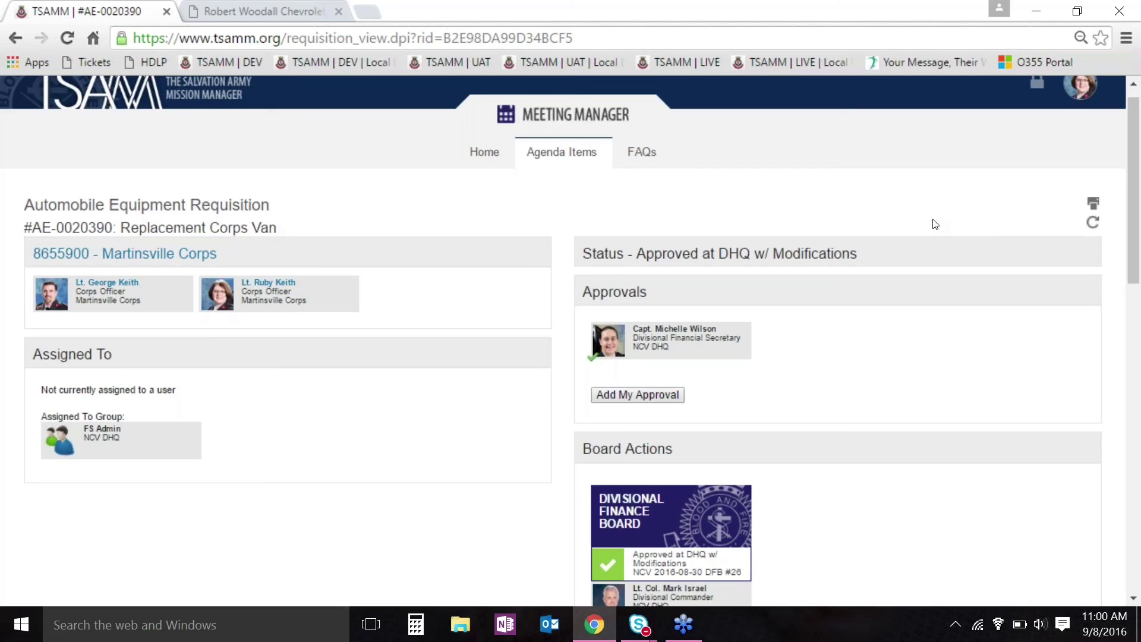
Preview the requisition's print ready view with the default elements included, and cancel printing.
click(1093, 204)
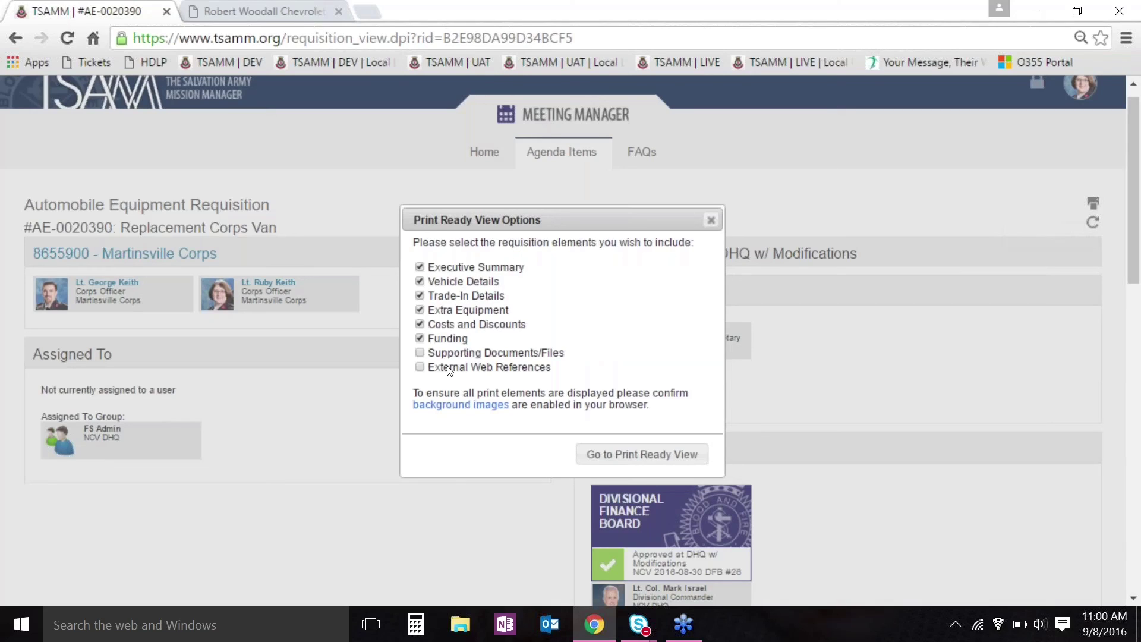
click(642, 454)
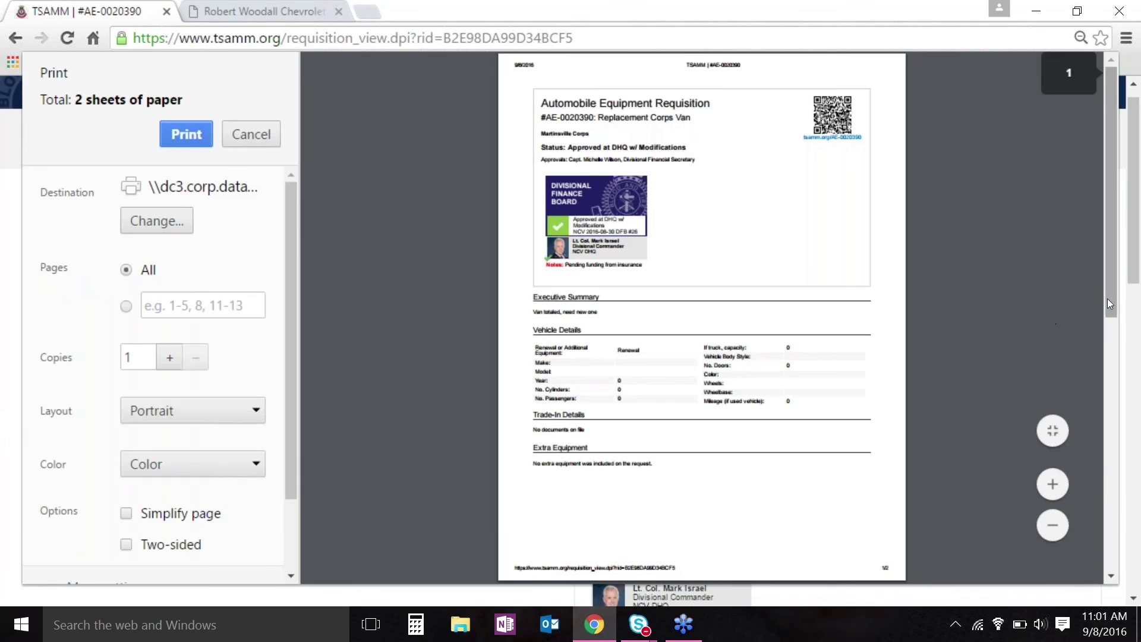
drag(1108, 298, 1139, 297)
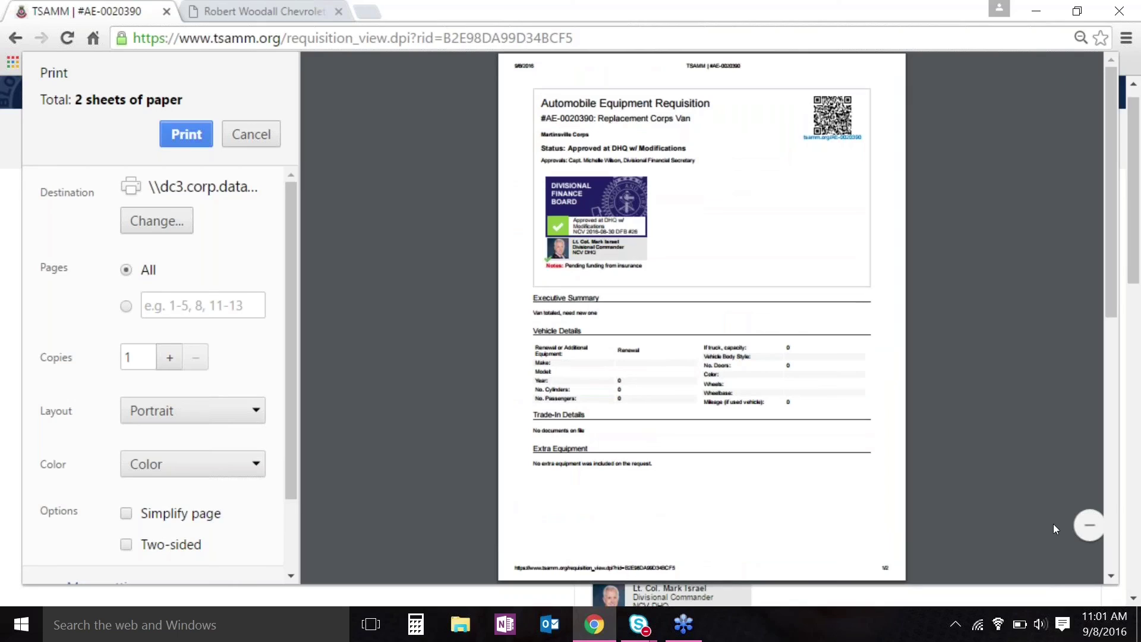
mouse_move(1051, 529)
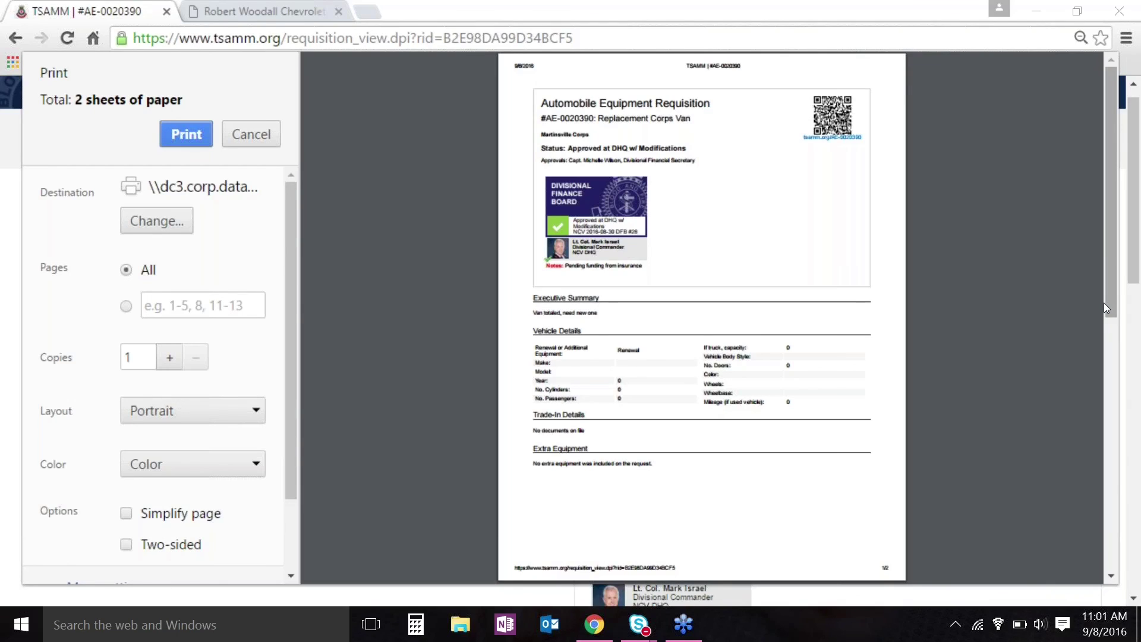
click(272, 133)
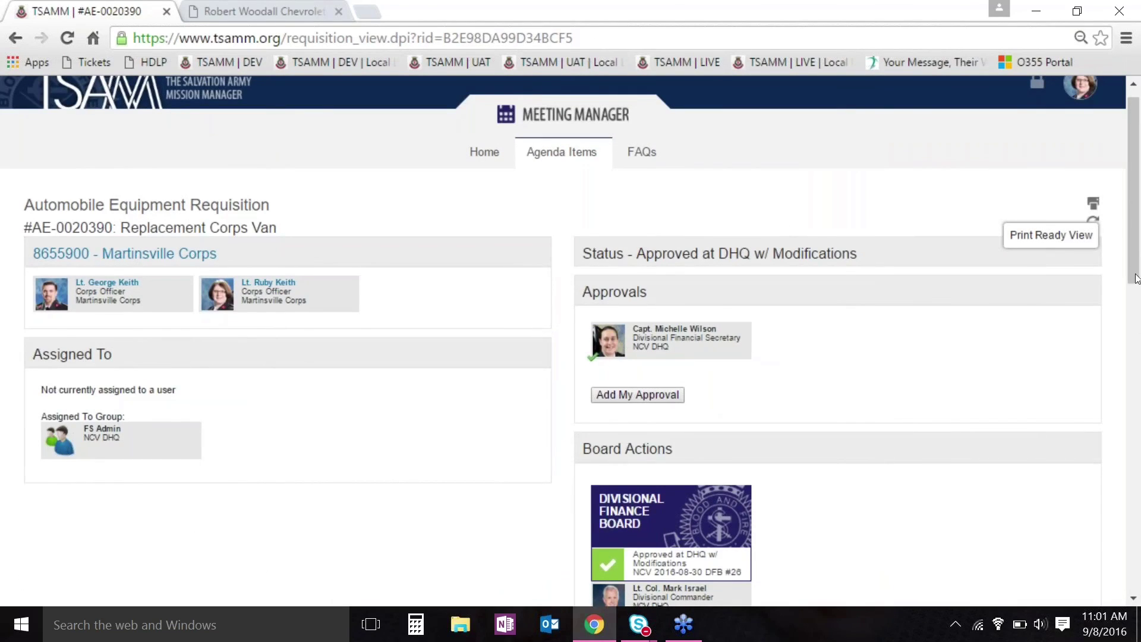
Open the Frequently Asked Questions page and look through the listed questions.
drag(1138, 276, 1138, 267)
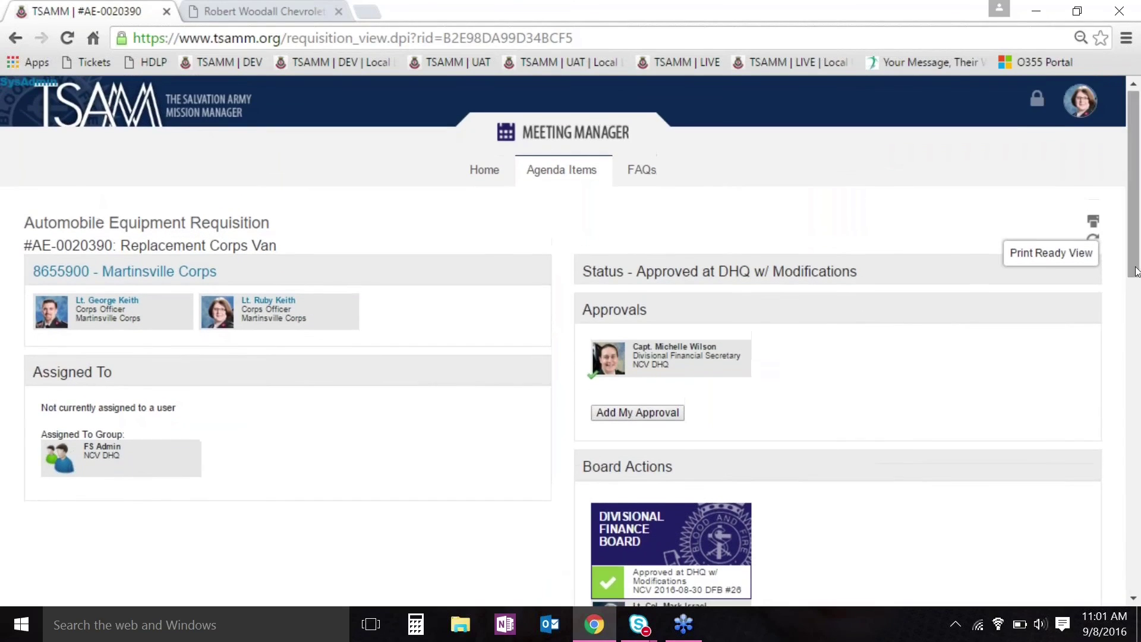
click(643, 178)
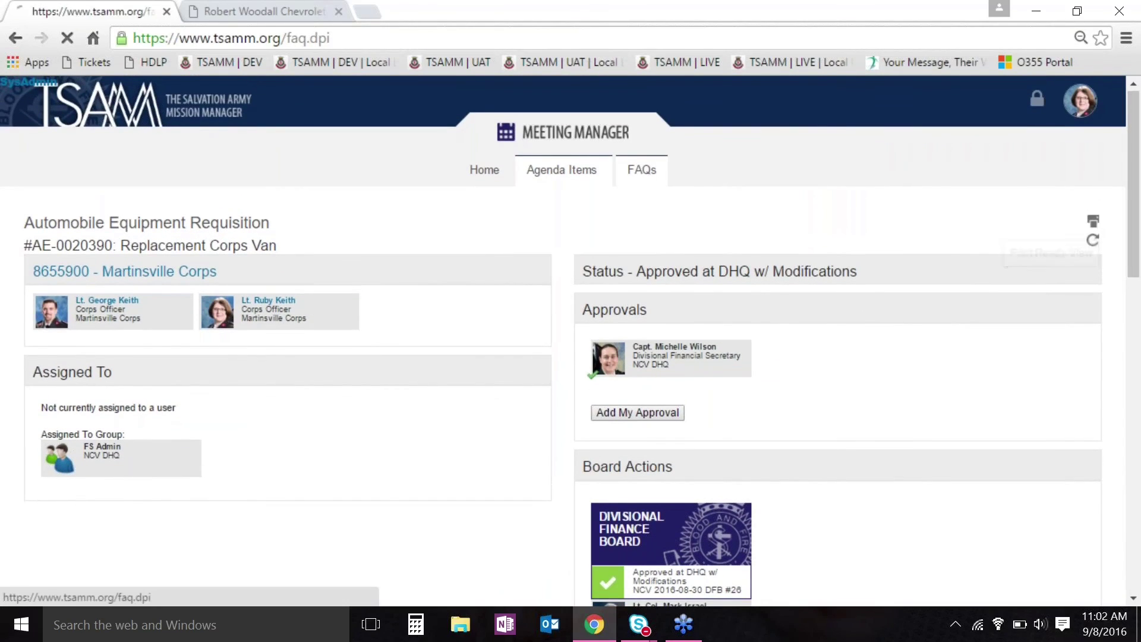
click(634, 262)
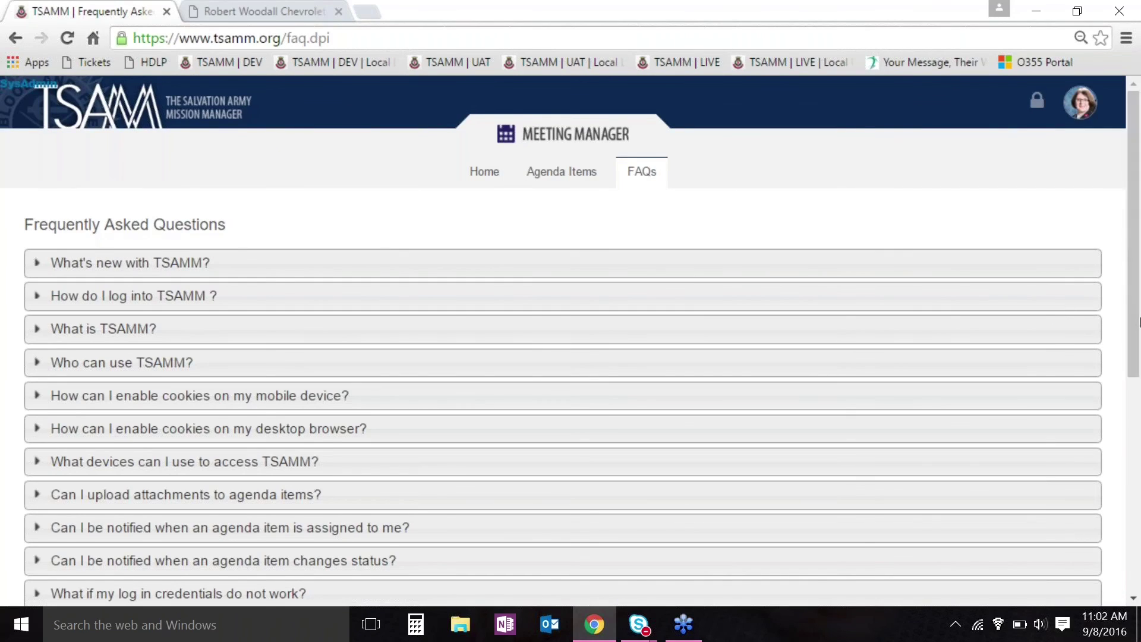
drag(1139, 321, 1101, 280)
Run the agenda items report for items approved at DHQ in the last 60 days.
click(582, 186)
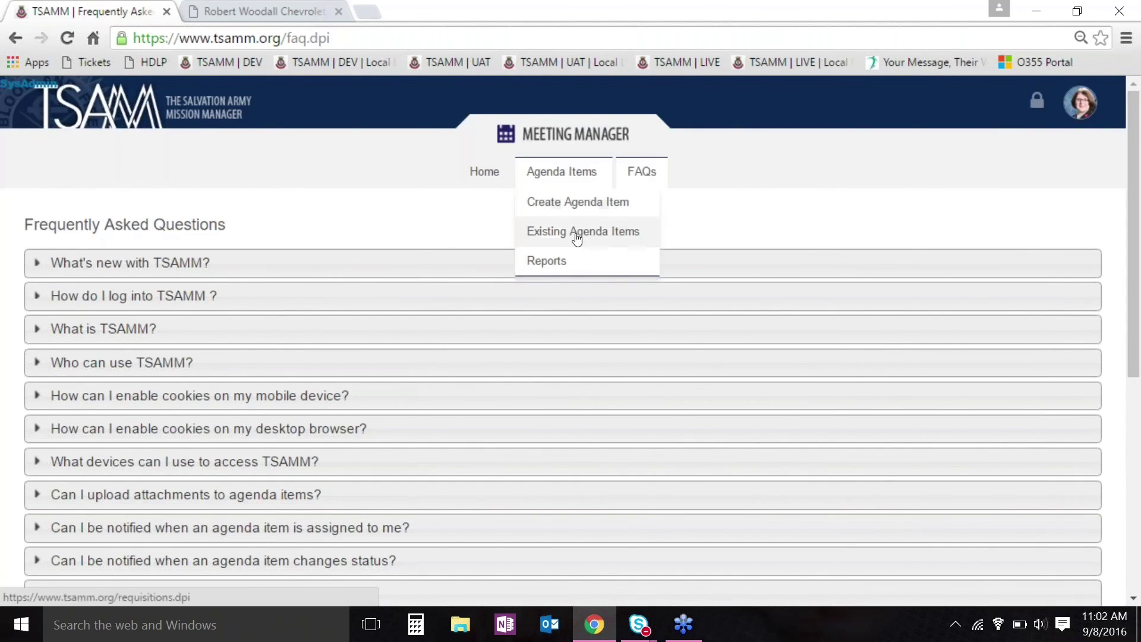
click(550, 261)
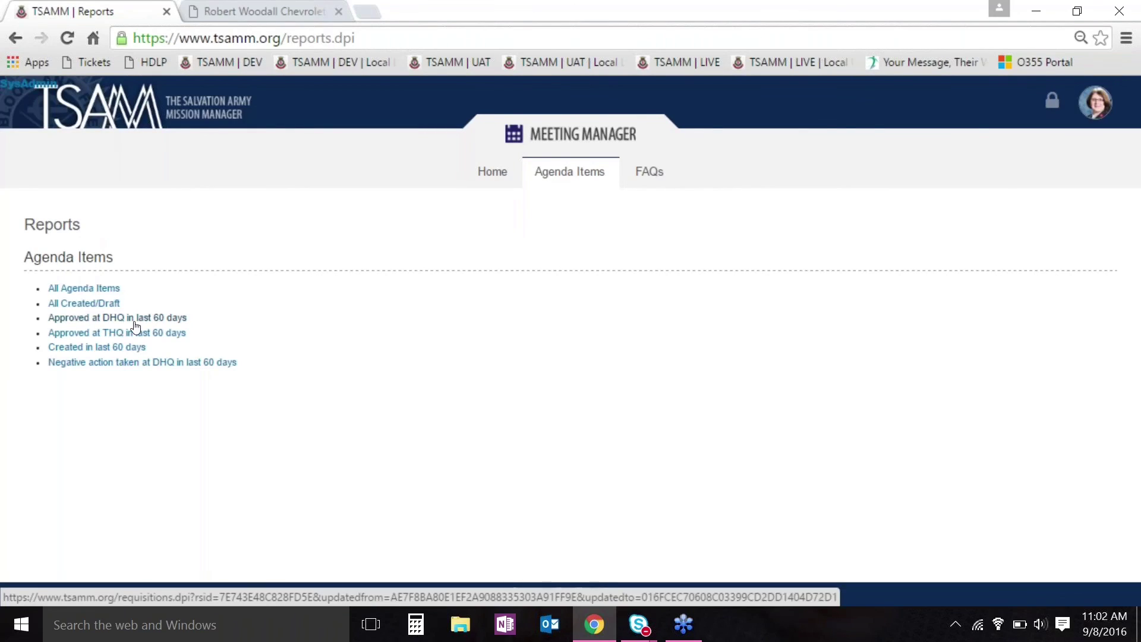
click(95, 320)
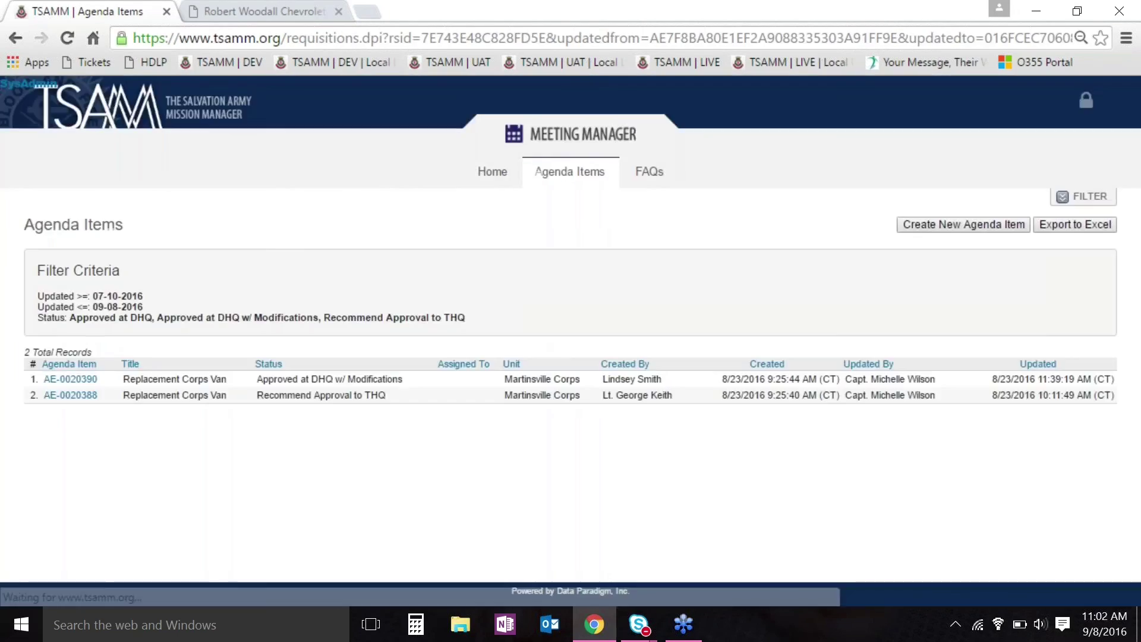
View the full list of existing agenda items again and return to the home page.
mouse_move(569, 172)
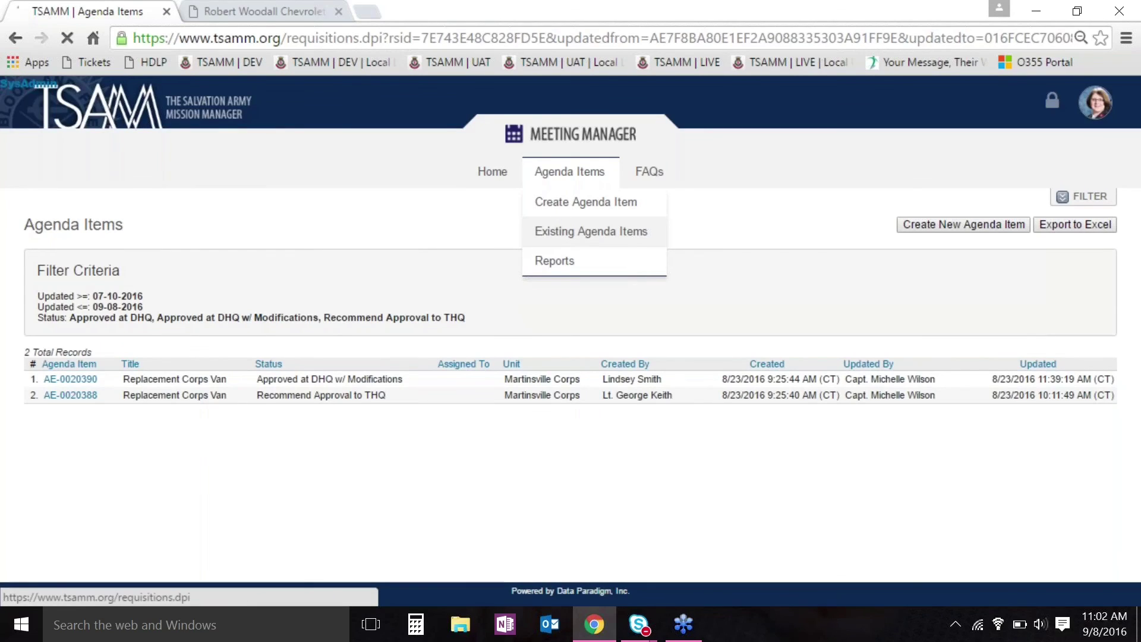
click(550, 230)
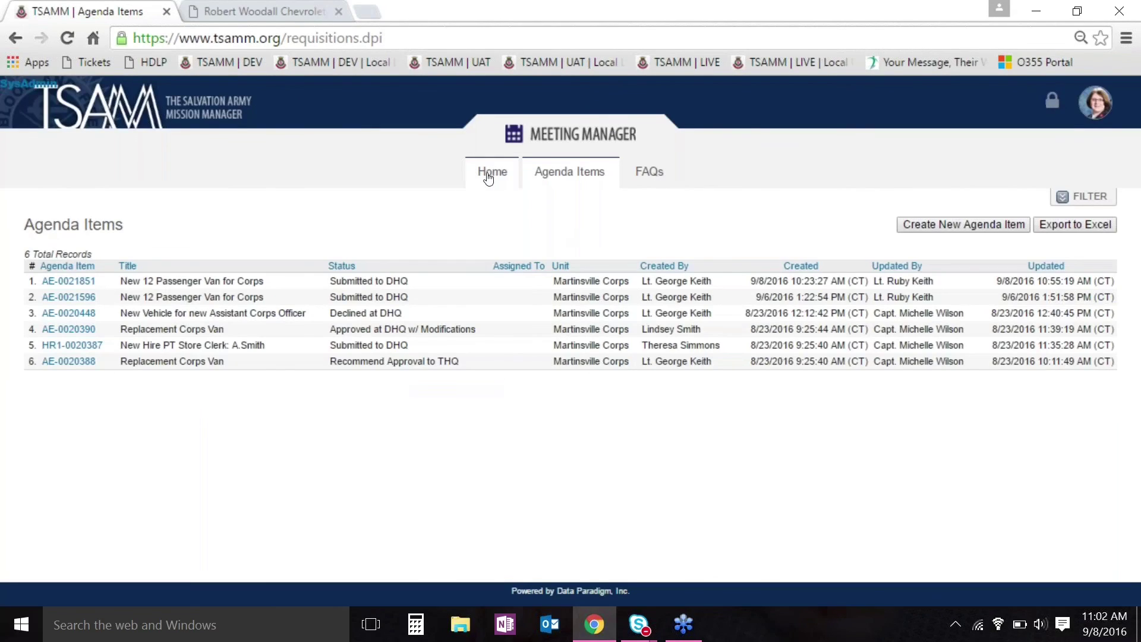
click(487, 175)
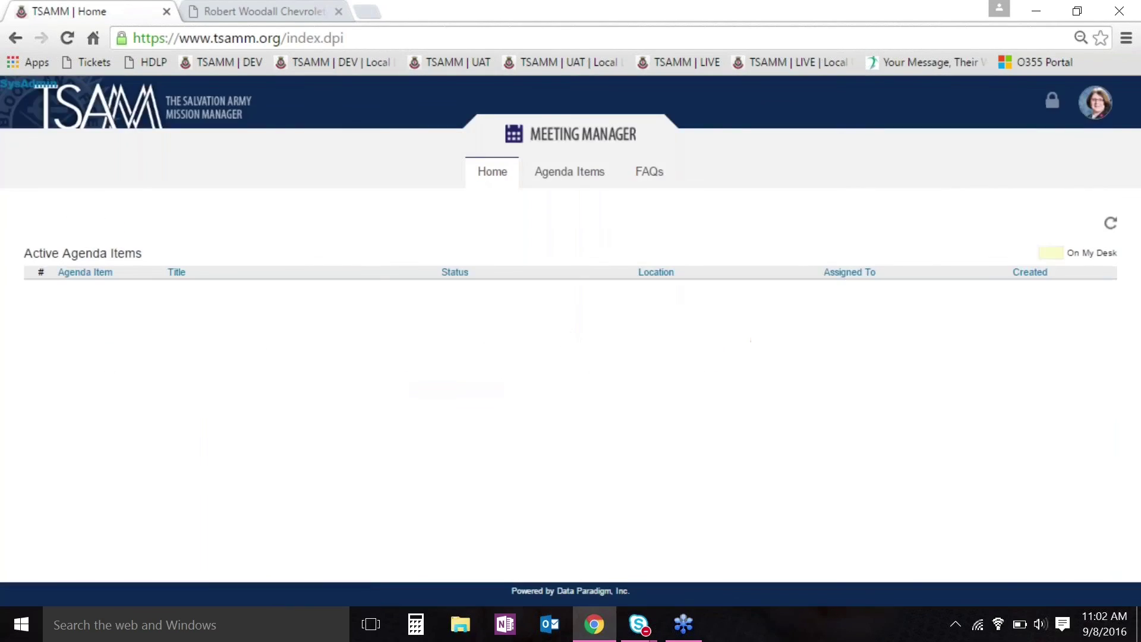